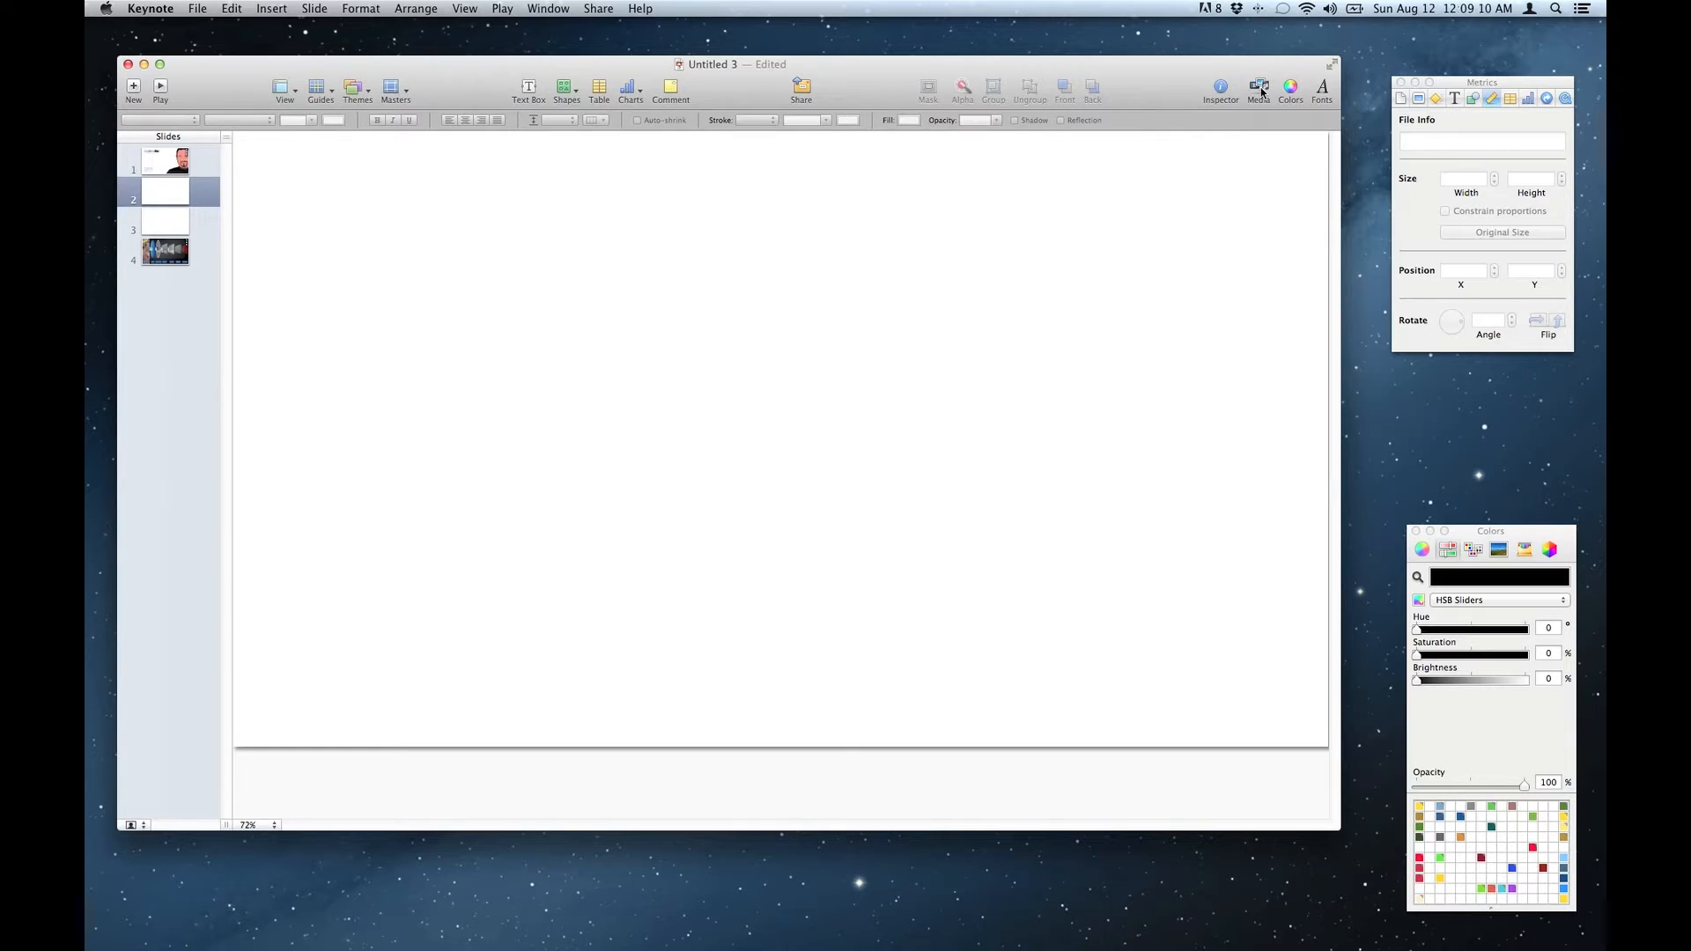
Step: Place photos from the iPhoto Events library on slide 2 and scale down the oversized dock photo
{"action": "left_click", "coordinate": [1260, 91]}
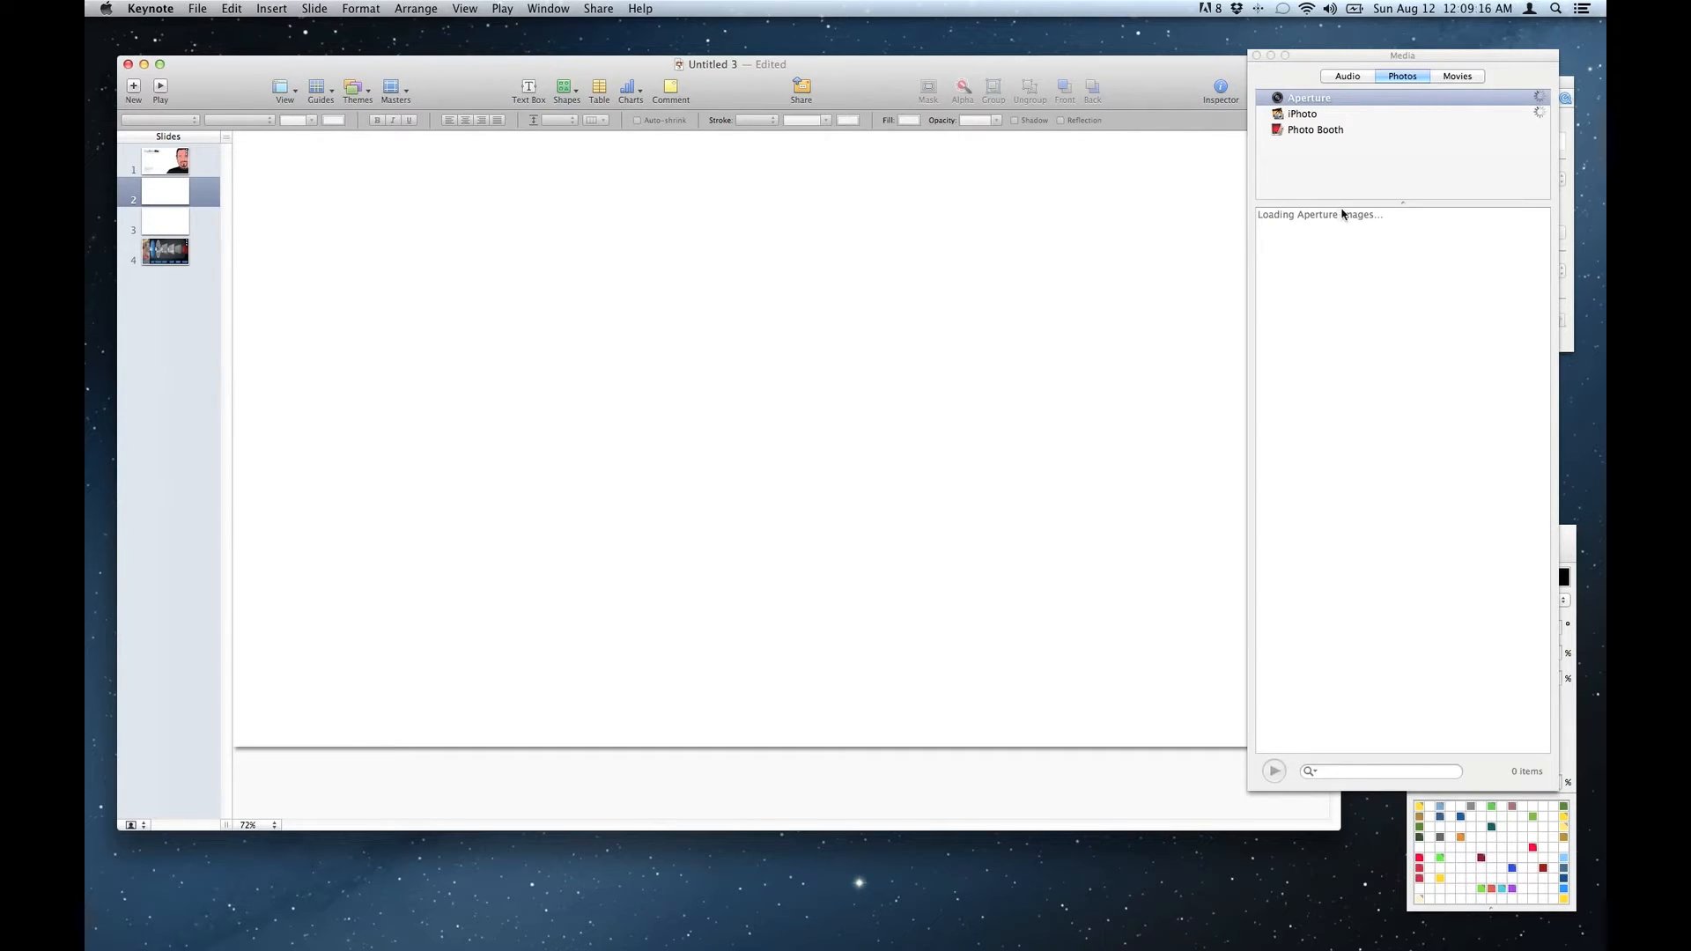
{"action": "scroll", "coordinate": [1390, 428], "scroll_direction": "down", "scroll_amount": 2}
{"action": "left_click", "coordinate": [1544, 227]}
{"action": "left_click_drag", "start_coordinate": [1543, 227], "coordinate": [1517, 701]}
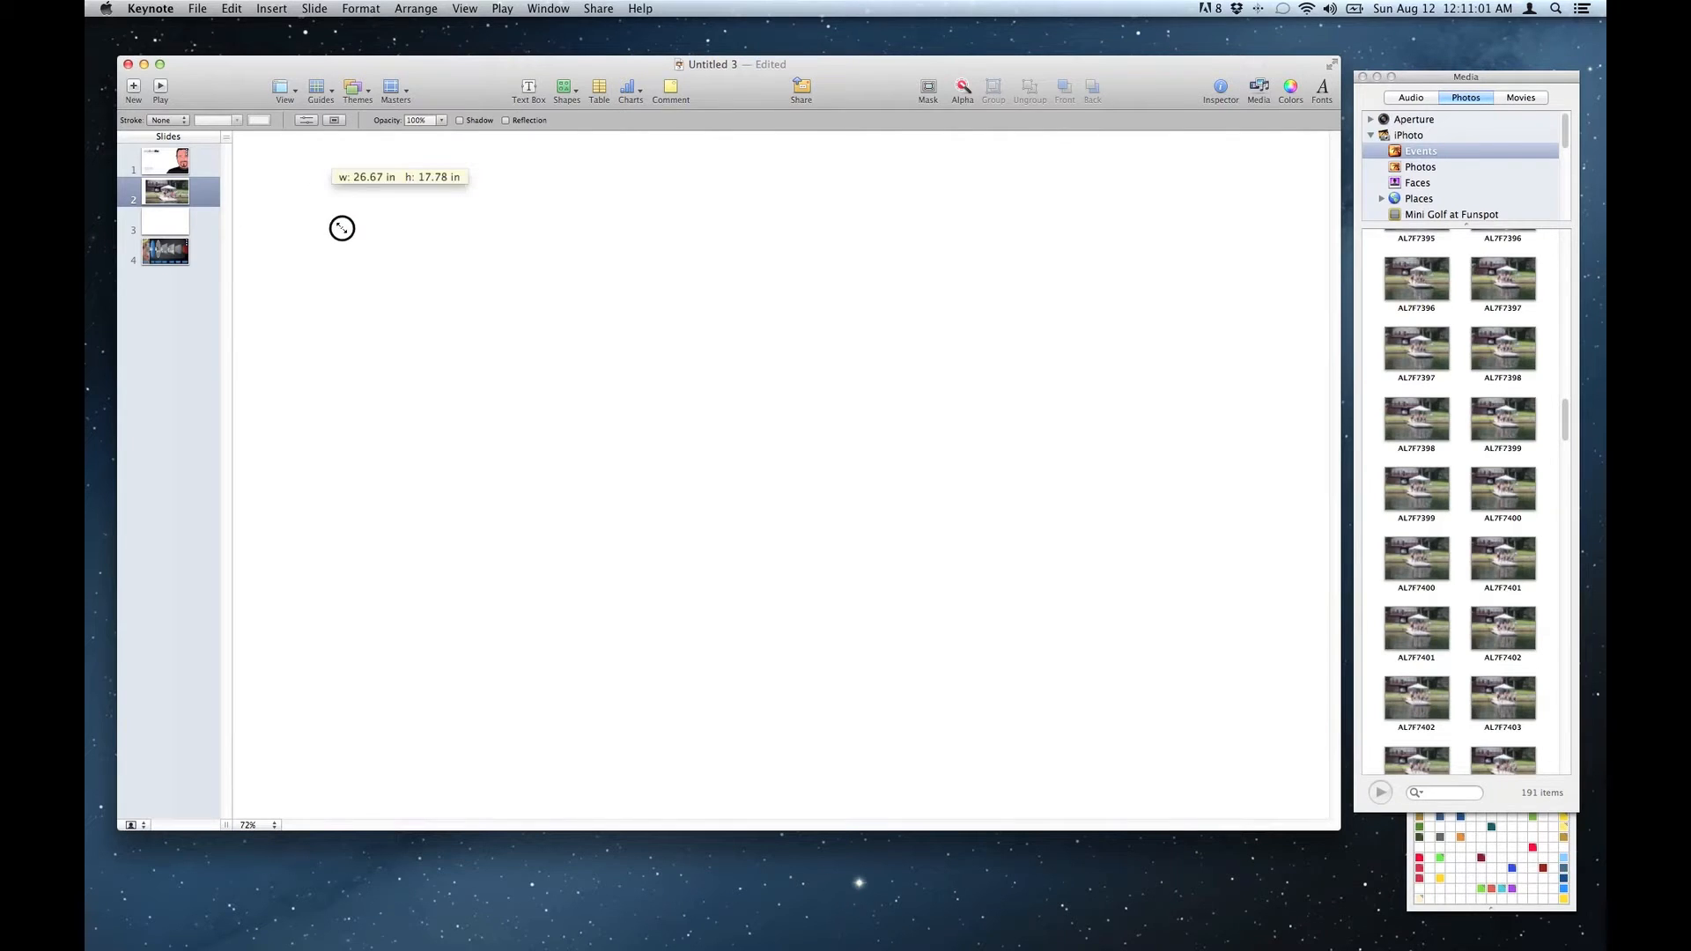
{"action": "left_click_drag", "start_coordinate": [340, 227], "coordinate": [692, 499]}
{"action": "left_click_drag", "start_coordinate": [1503, 477], "coordinate": [369, 568]}
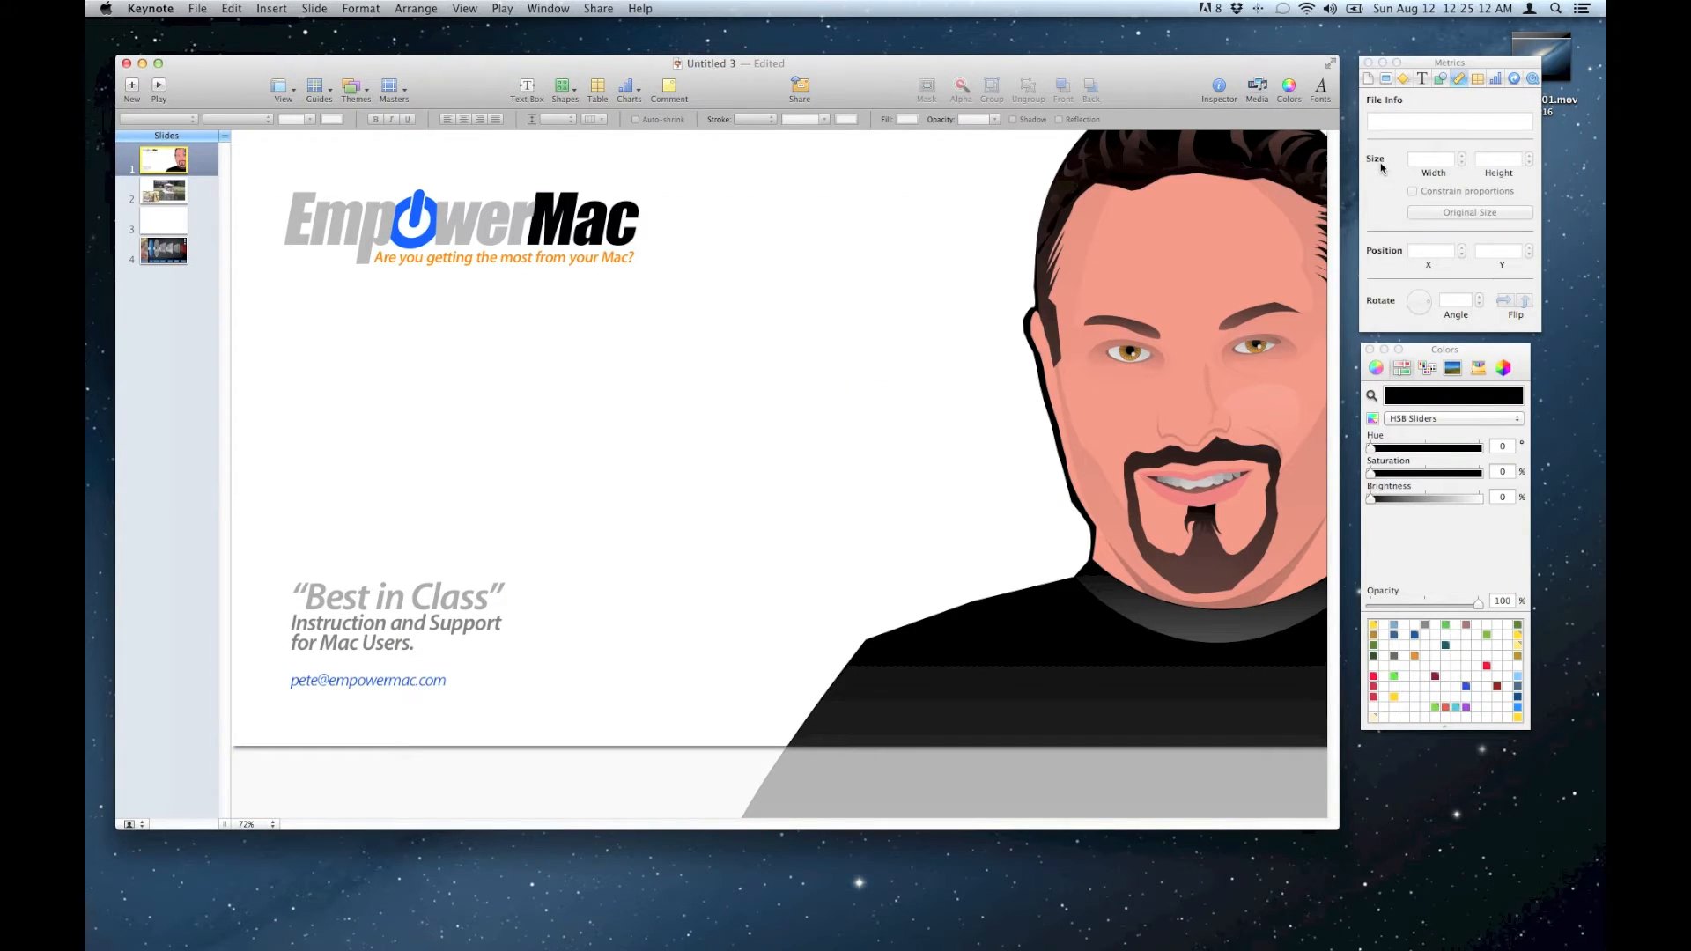
Step: Apply the Wipe transition effect to slide 1 and preview it
{"action": "left_click", "coordinate": [1387, 80]}
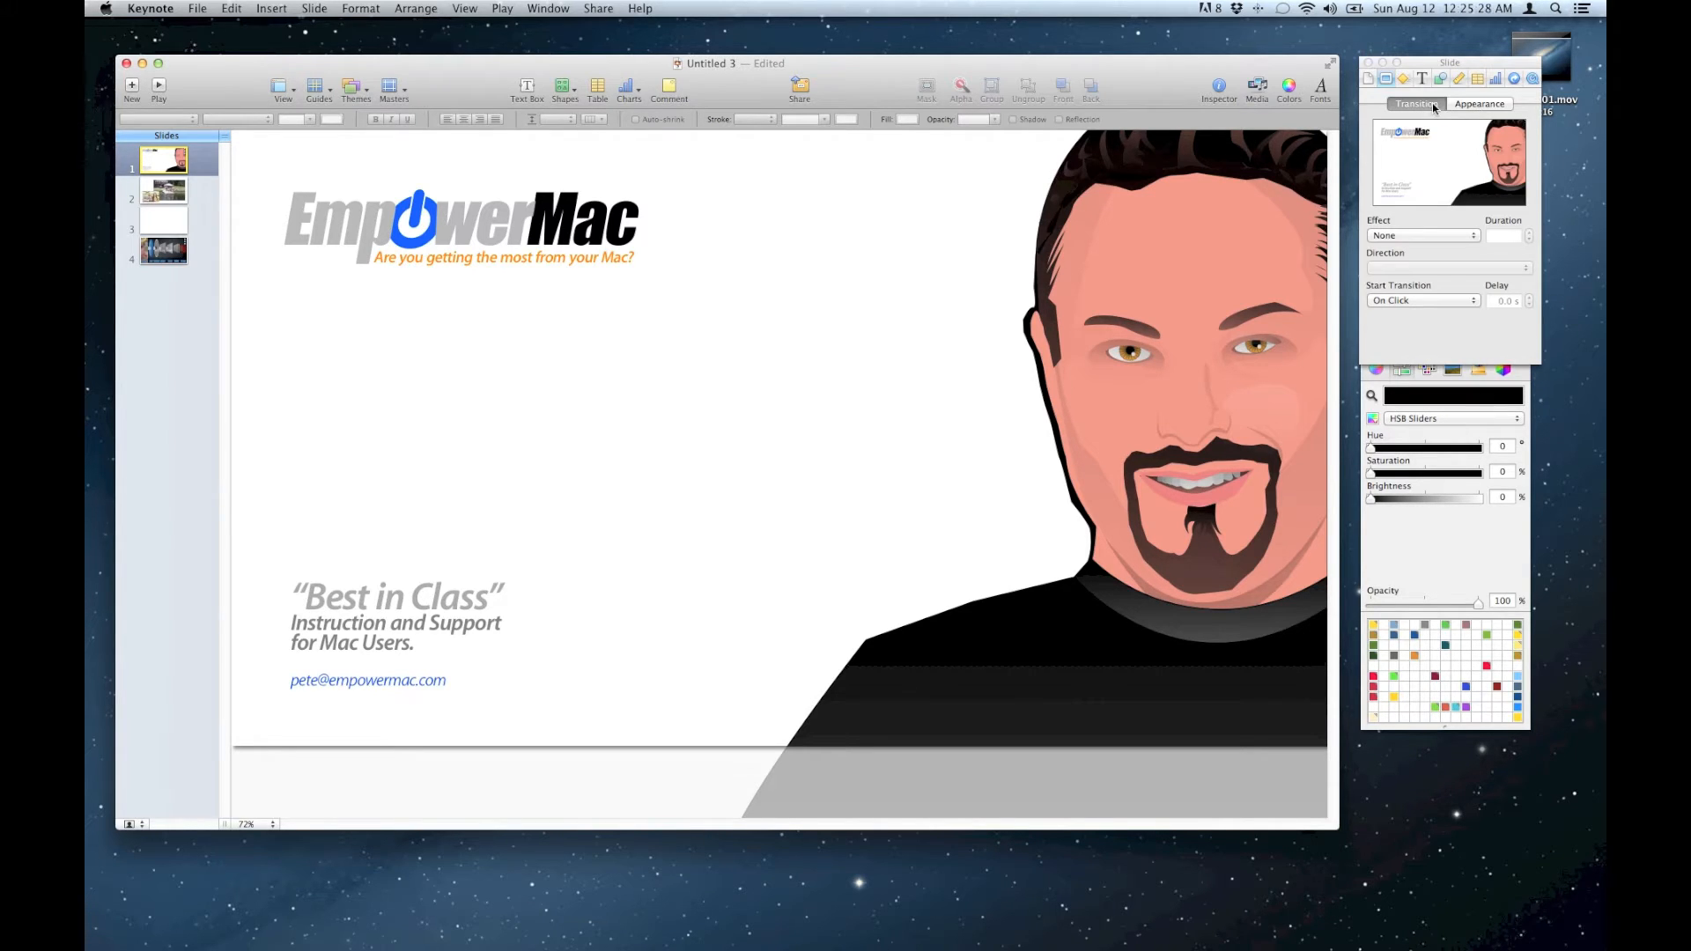
{"action": "left_click", "coordinate": [1422, 236]}
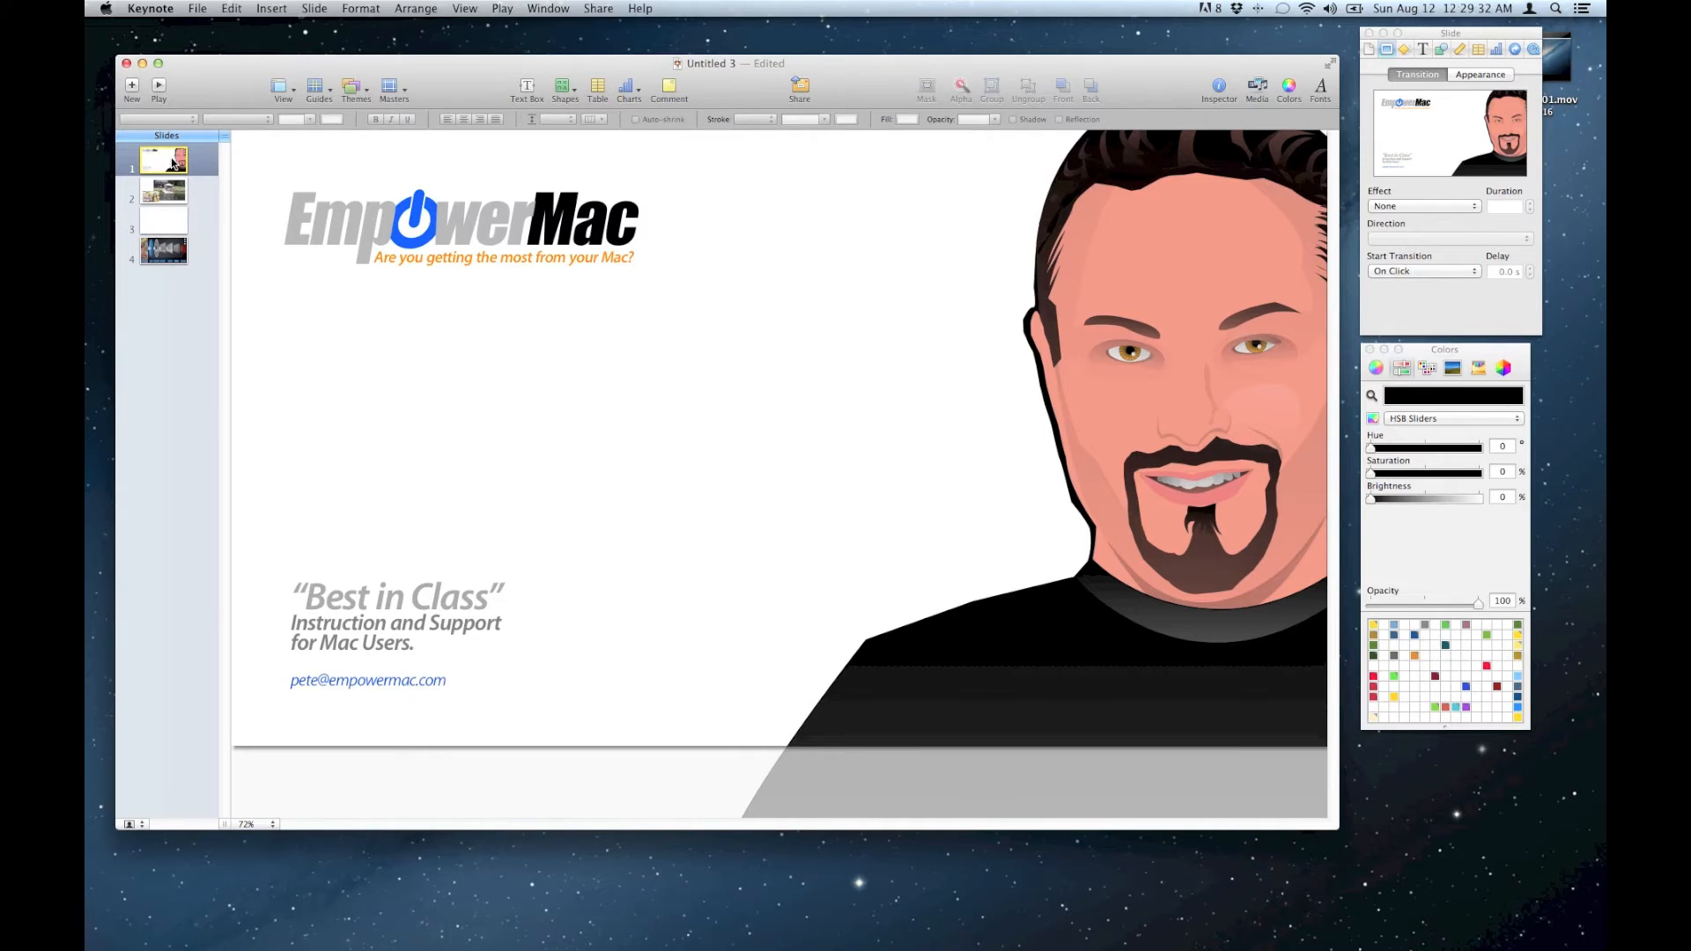
{"action": "left_click", "coordinate": [1405, 209]}
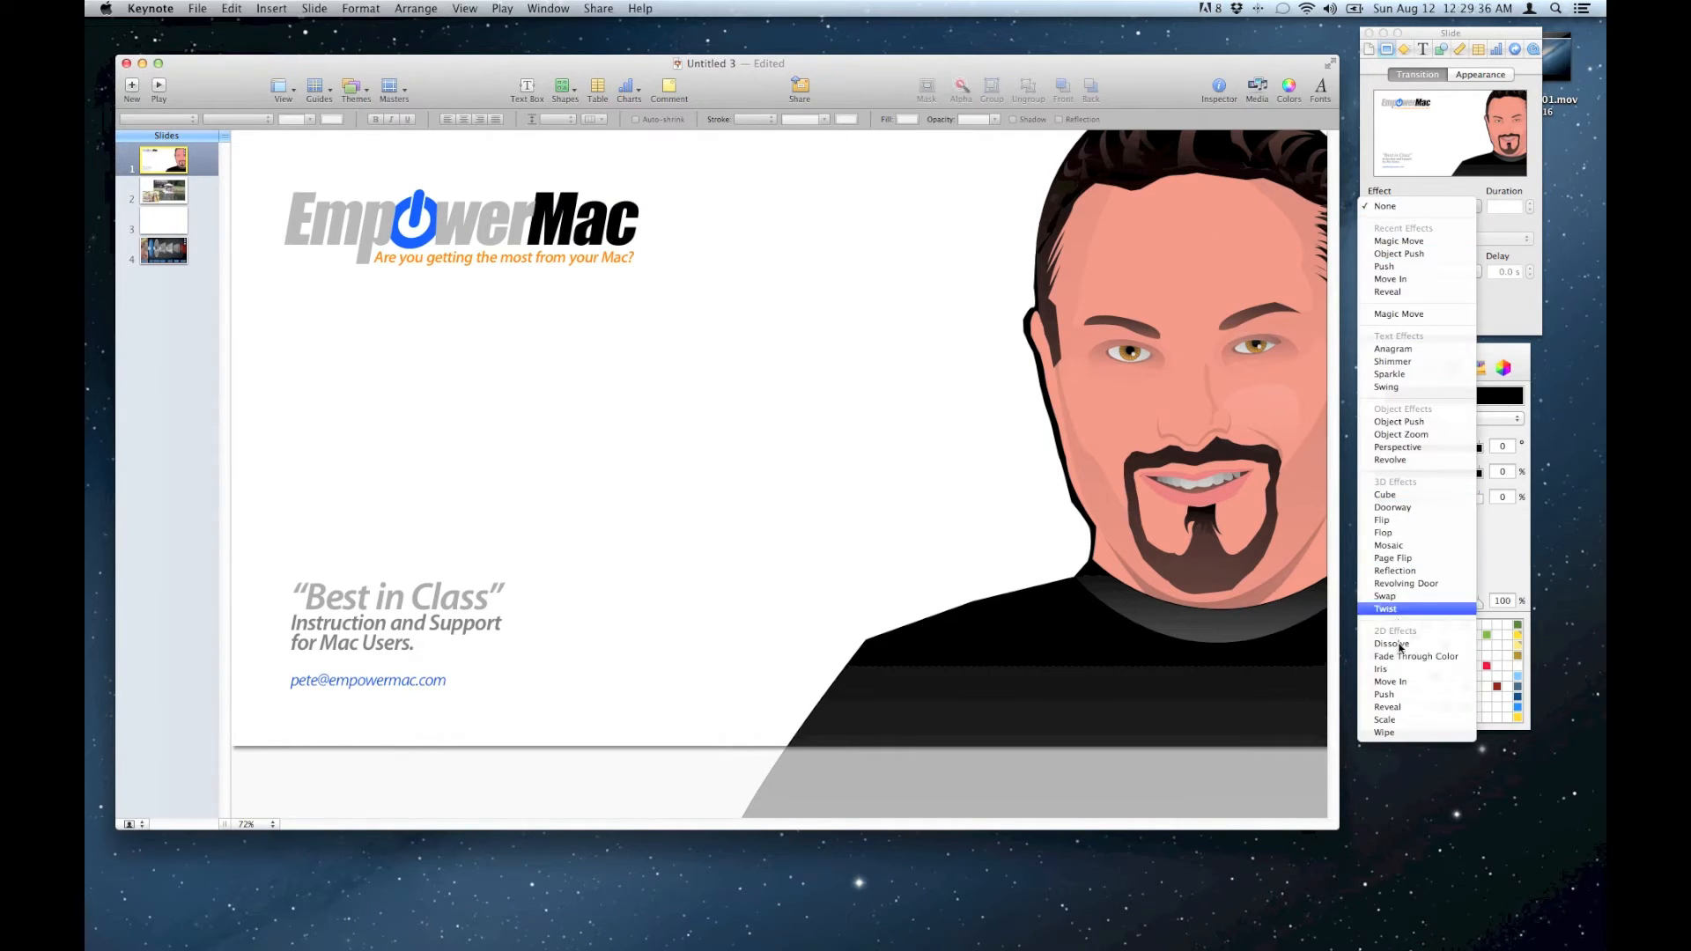
{"action": "left_click", "coordinate": [1409, 735]}
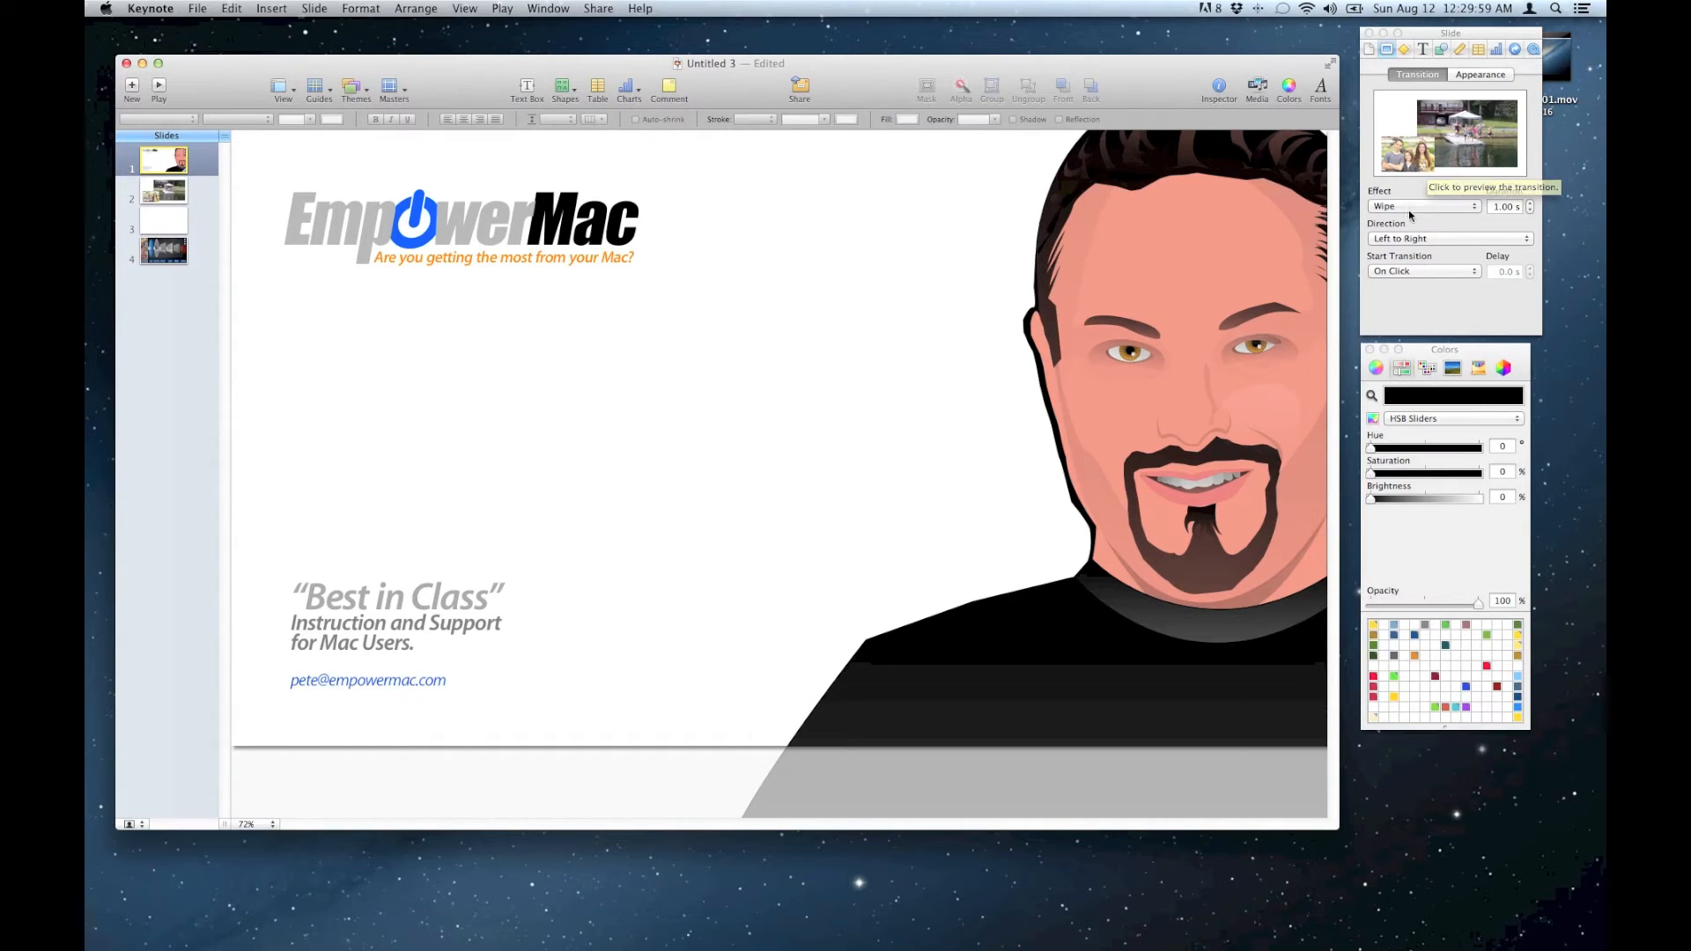
{"action": "left_click", "coordinate": [1441, 146]}
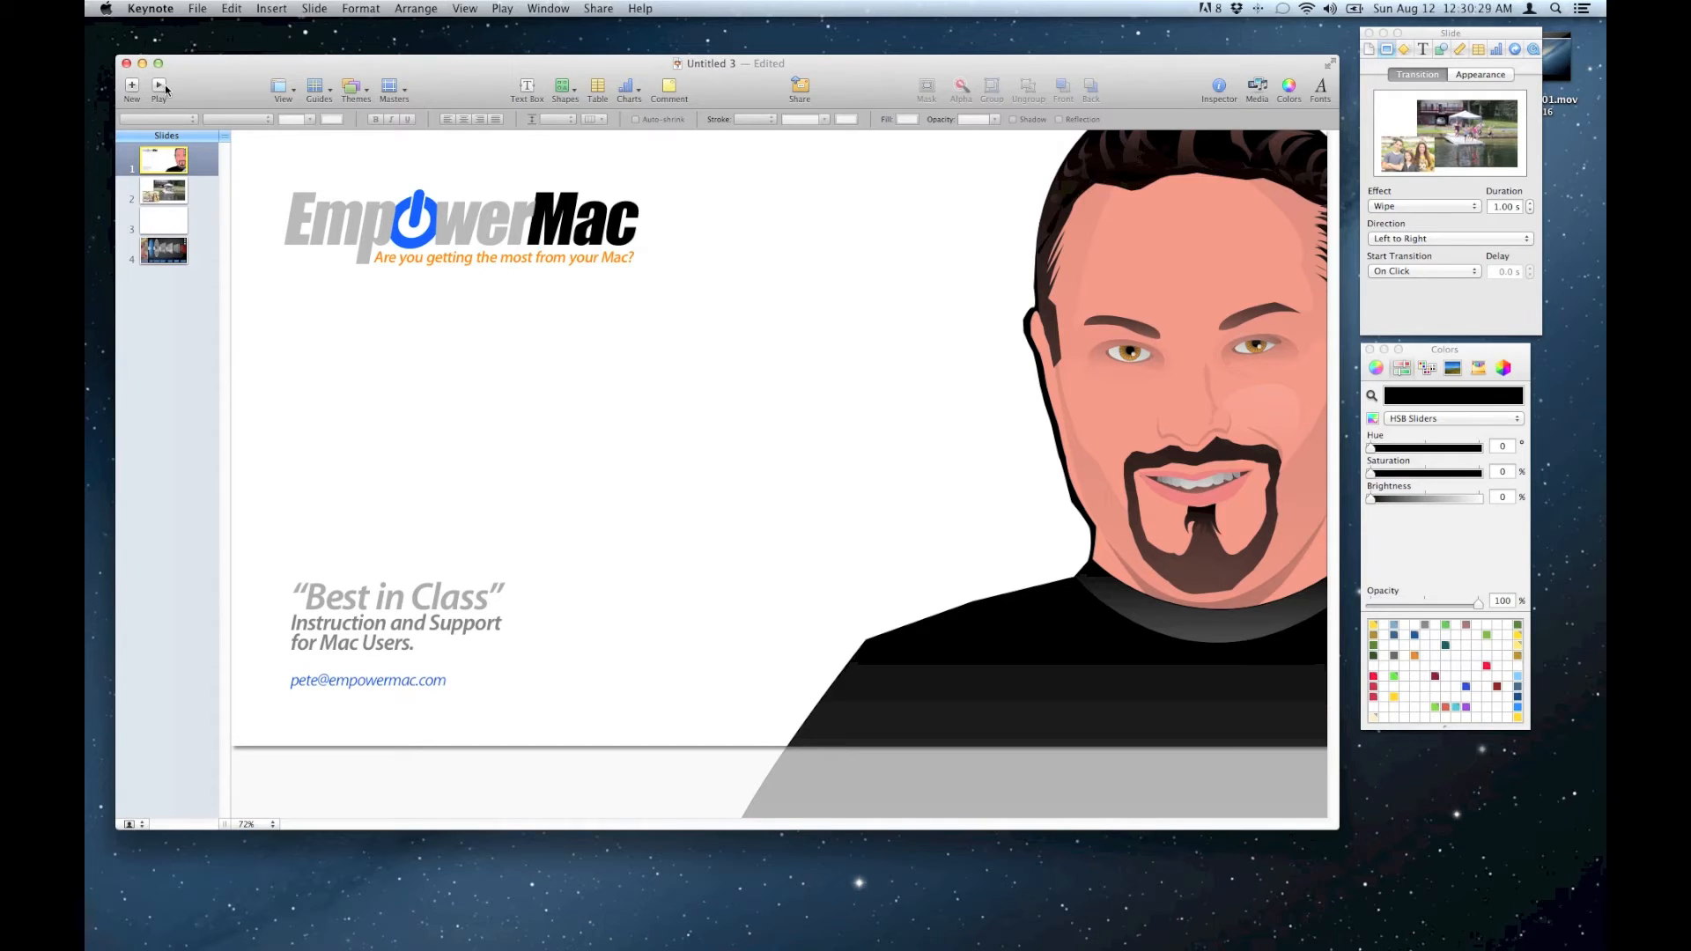
Step: Play the slideshow from slide 1 to check the Wipe transition, and return to slide 1 in the editor
{"action": "left_click", "coordinate": [159, 86]}
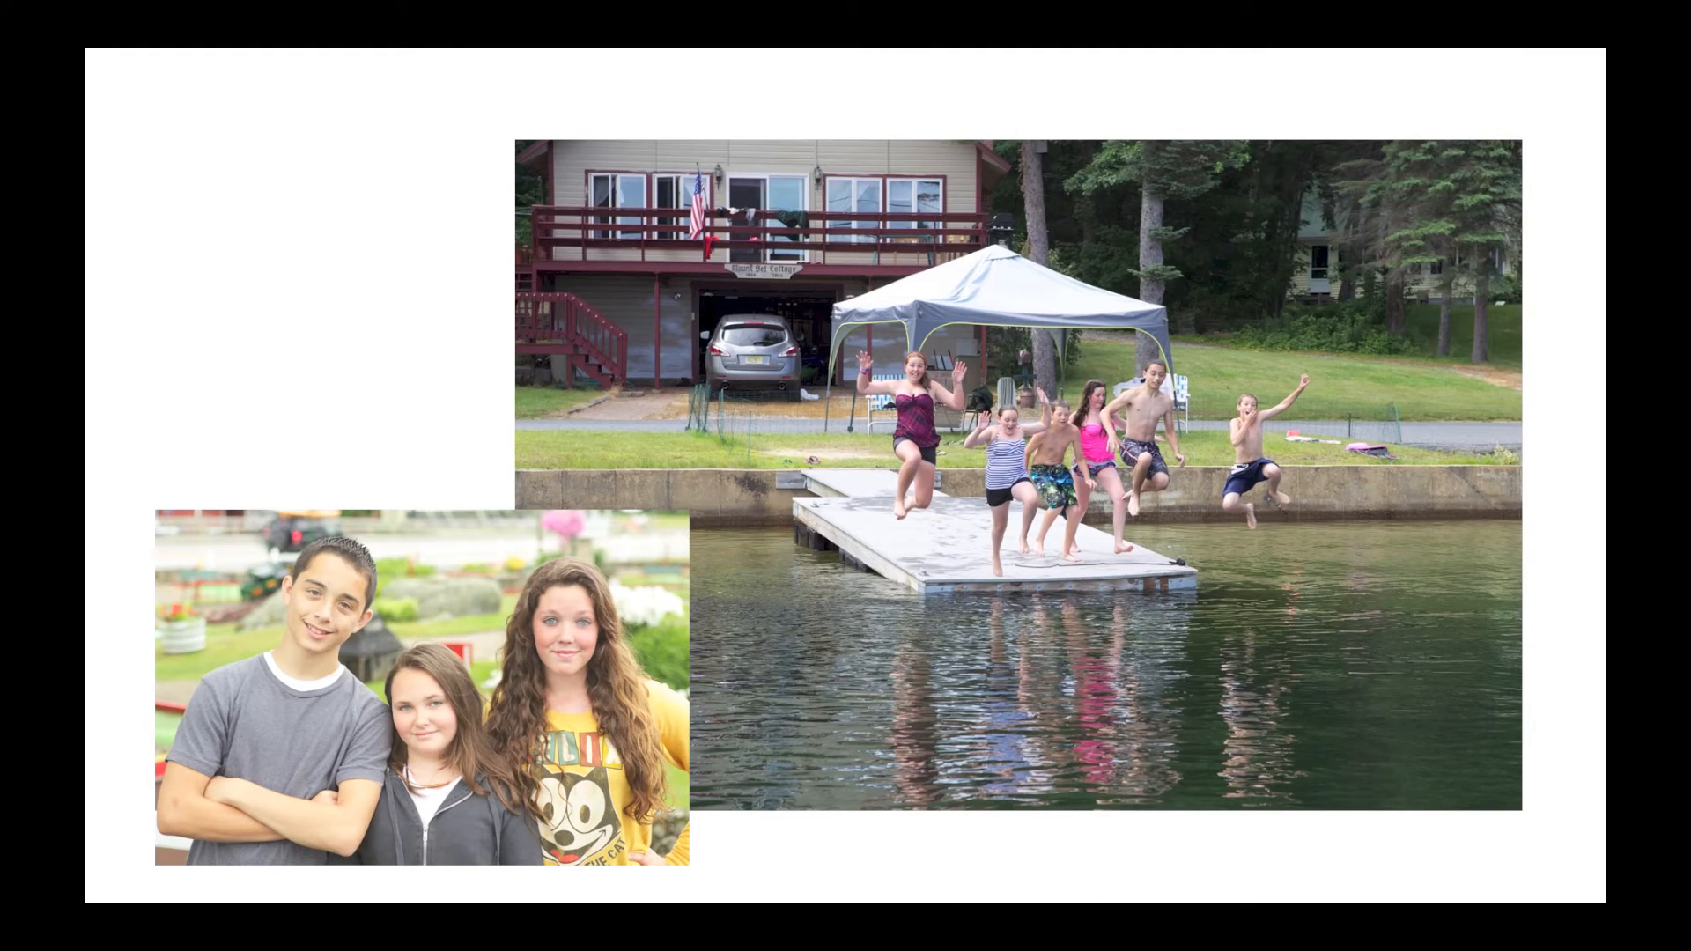
{"action": "key", "text": "Escape"}
{"action": "left_click", "coordinate": [164, 161]}
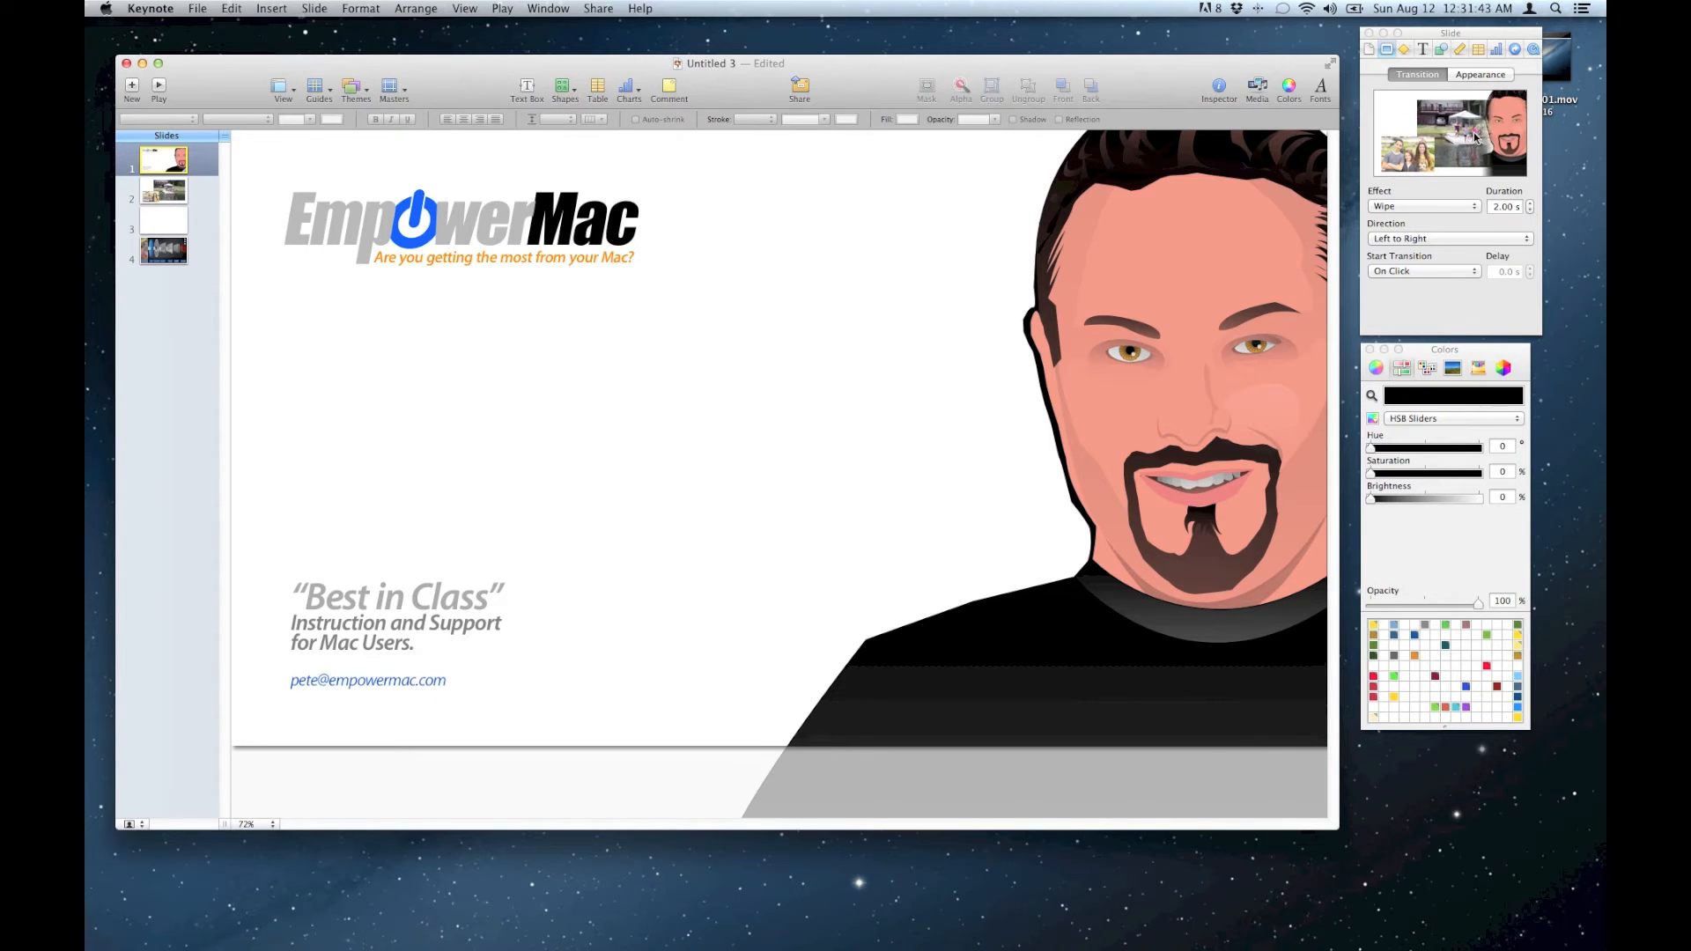
Step: Preview slide 1's Wipe transition and set its duration to 1.00 s
{"action": "left_click", "coordinate": [1440, 154]}
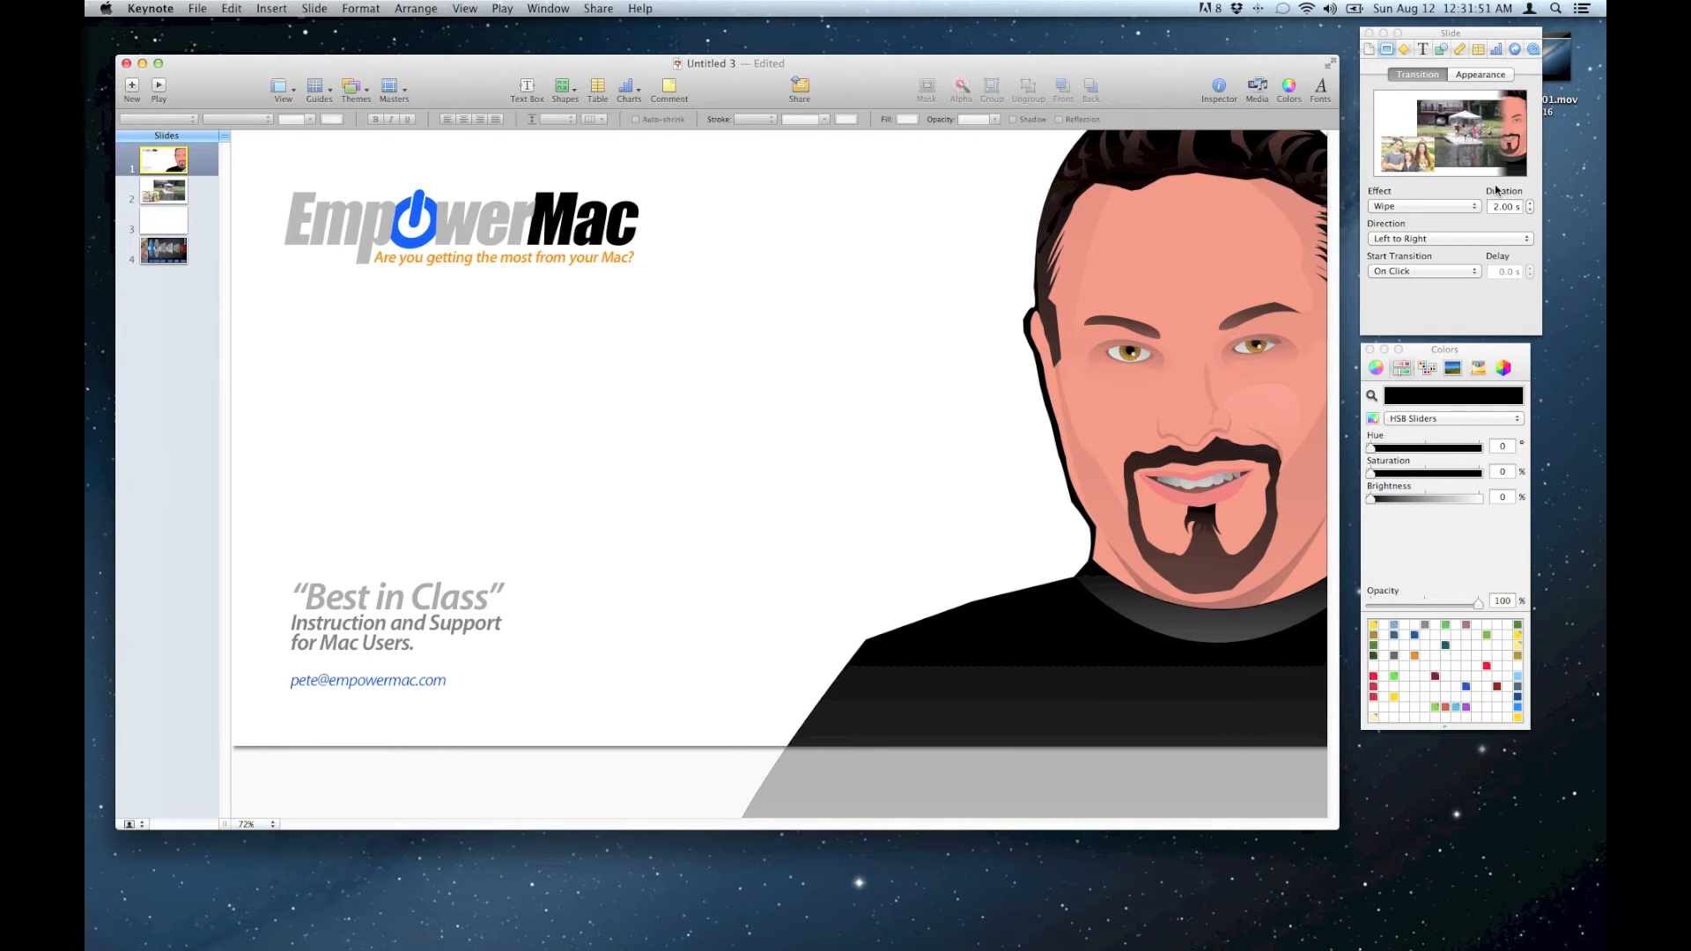
{"action": "left_click", "coordinate": [1529, 210]}
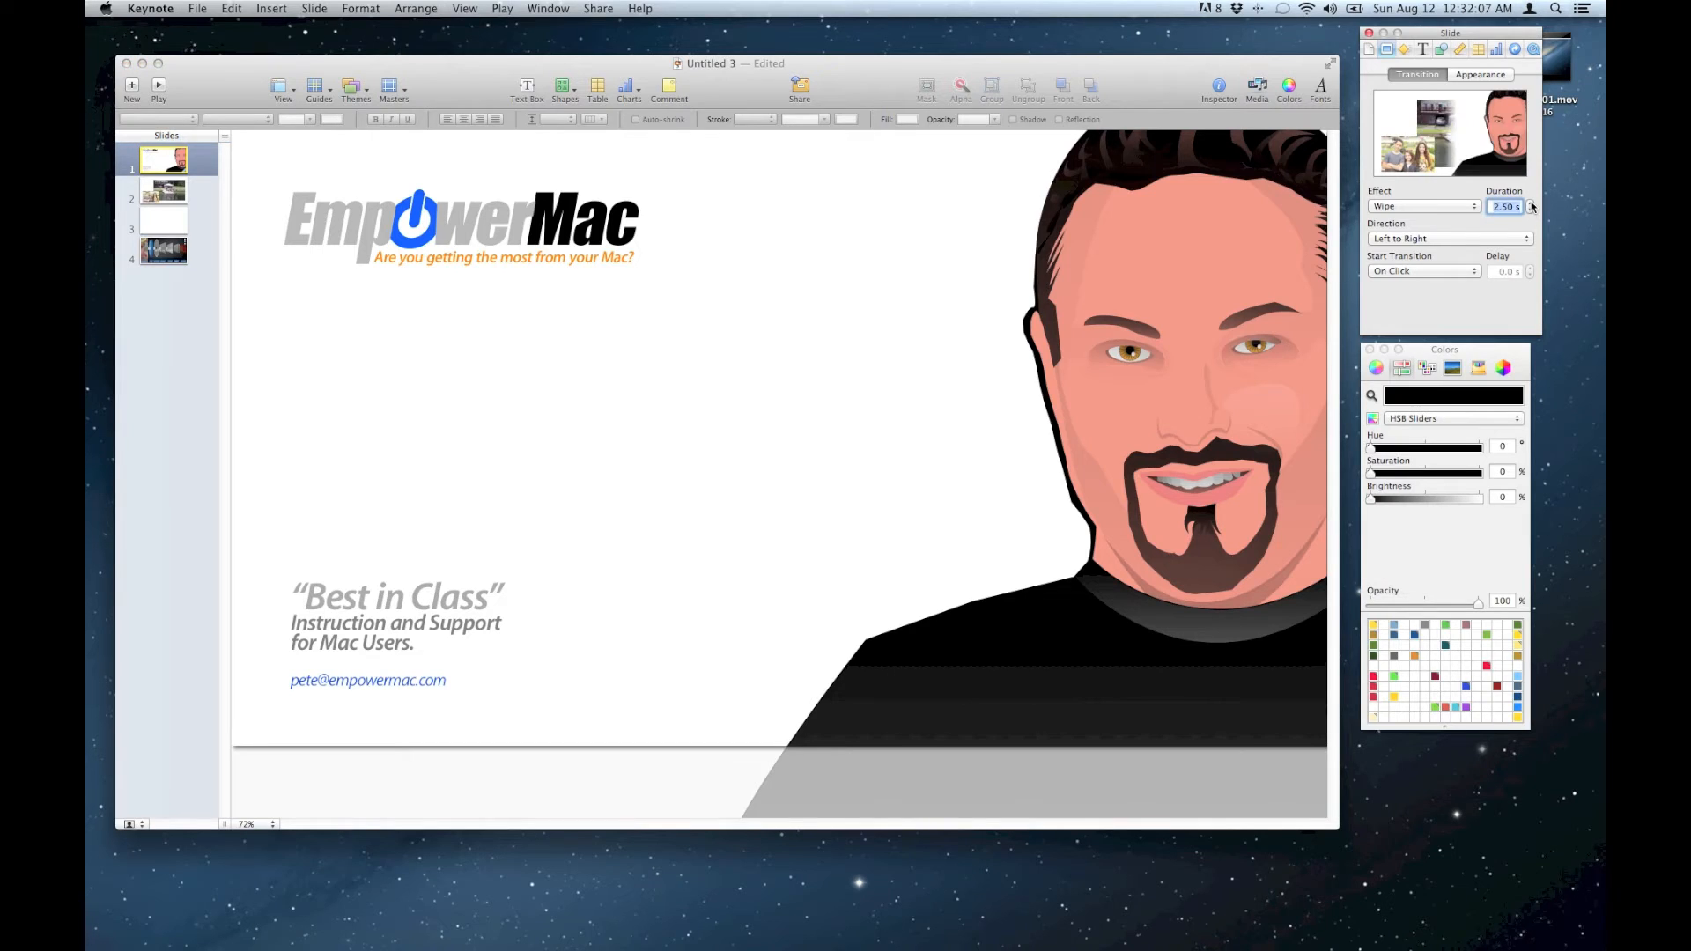
{"action": "left_click", "coordinate": [1530, 210]}
{"action": "left_click", "coordinate": [1530, 211]}
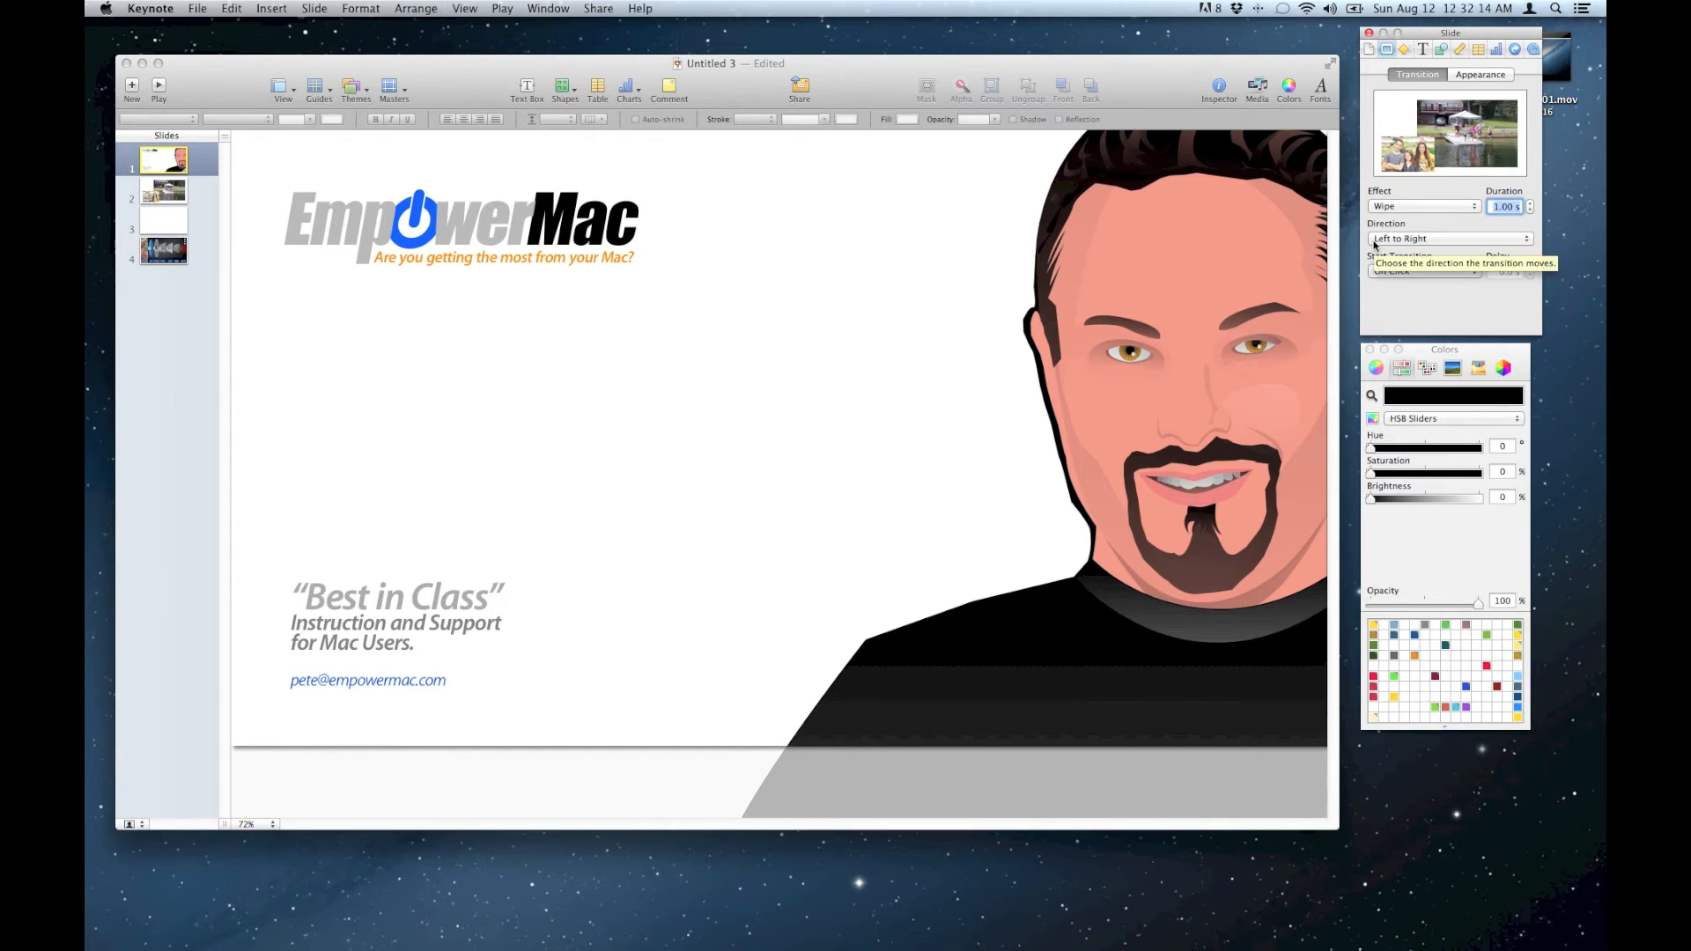
Step: Set the Wipe transition's direction to From Bottom Left and preview it
{"action": "left_click", "coordinate": [1373, 245]}
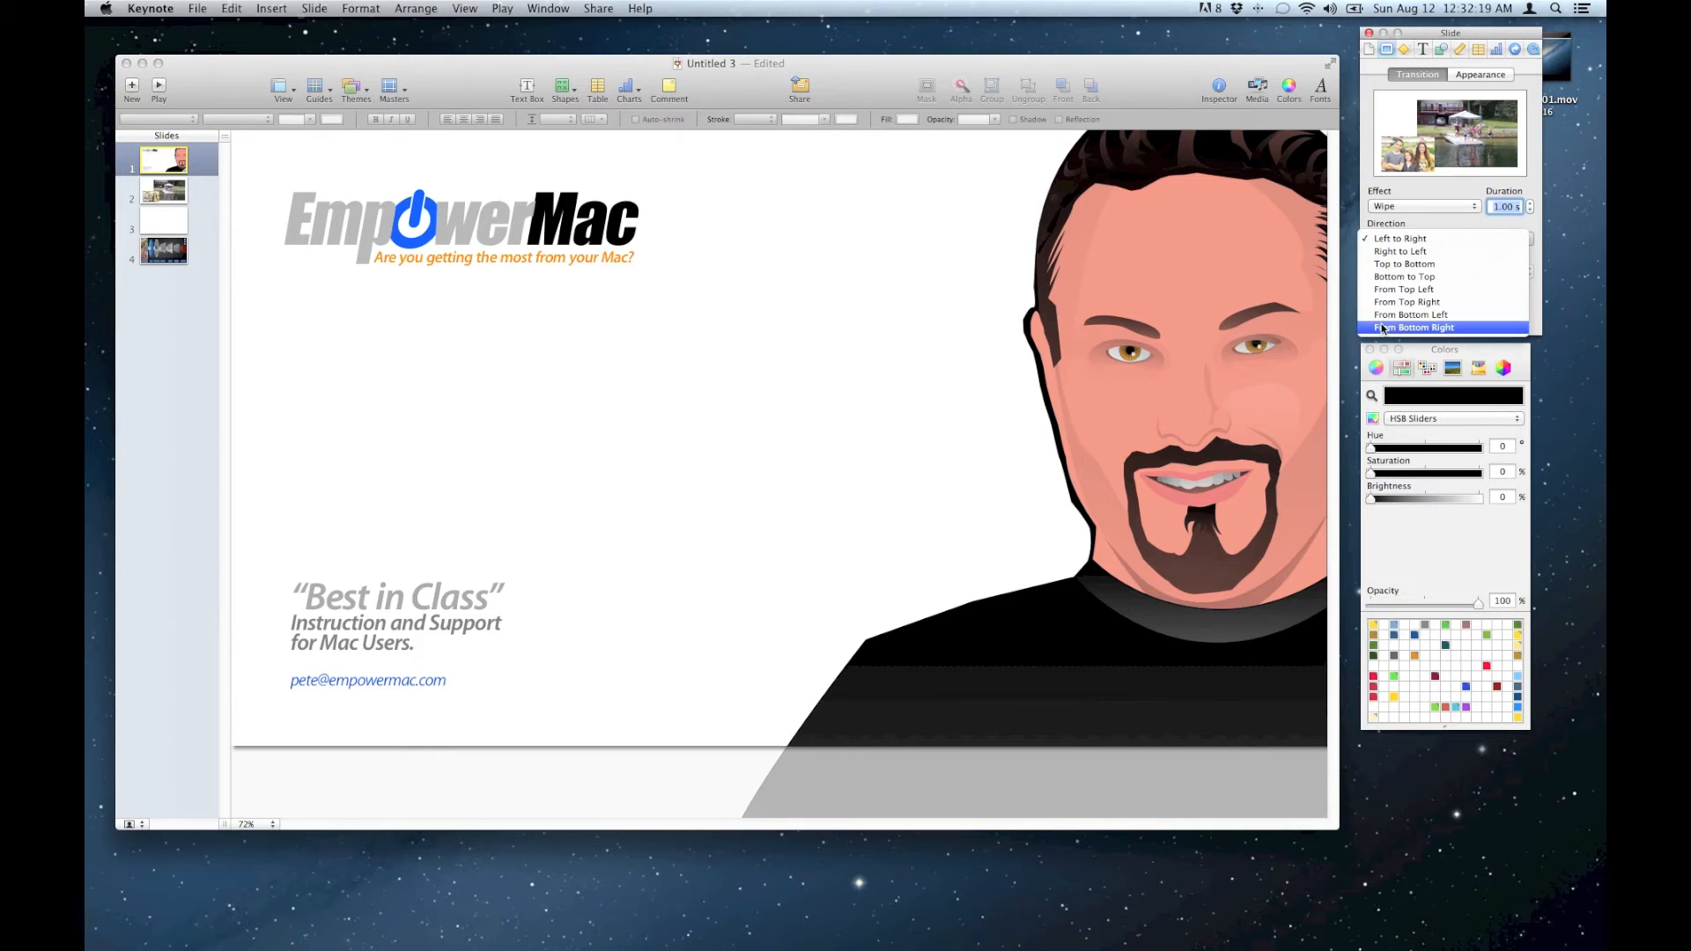
{"action": "left_click", "coordinate": [1398, 315]}
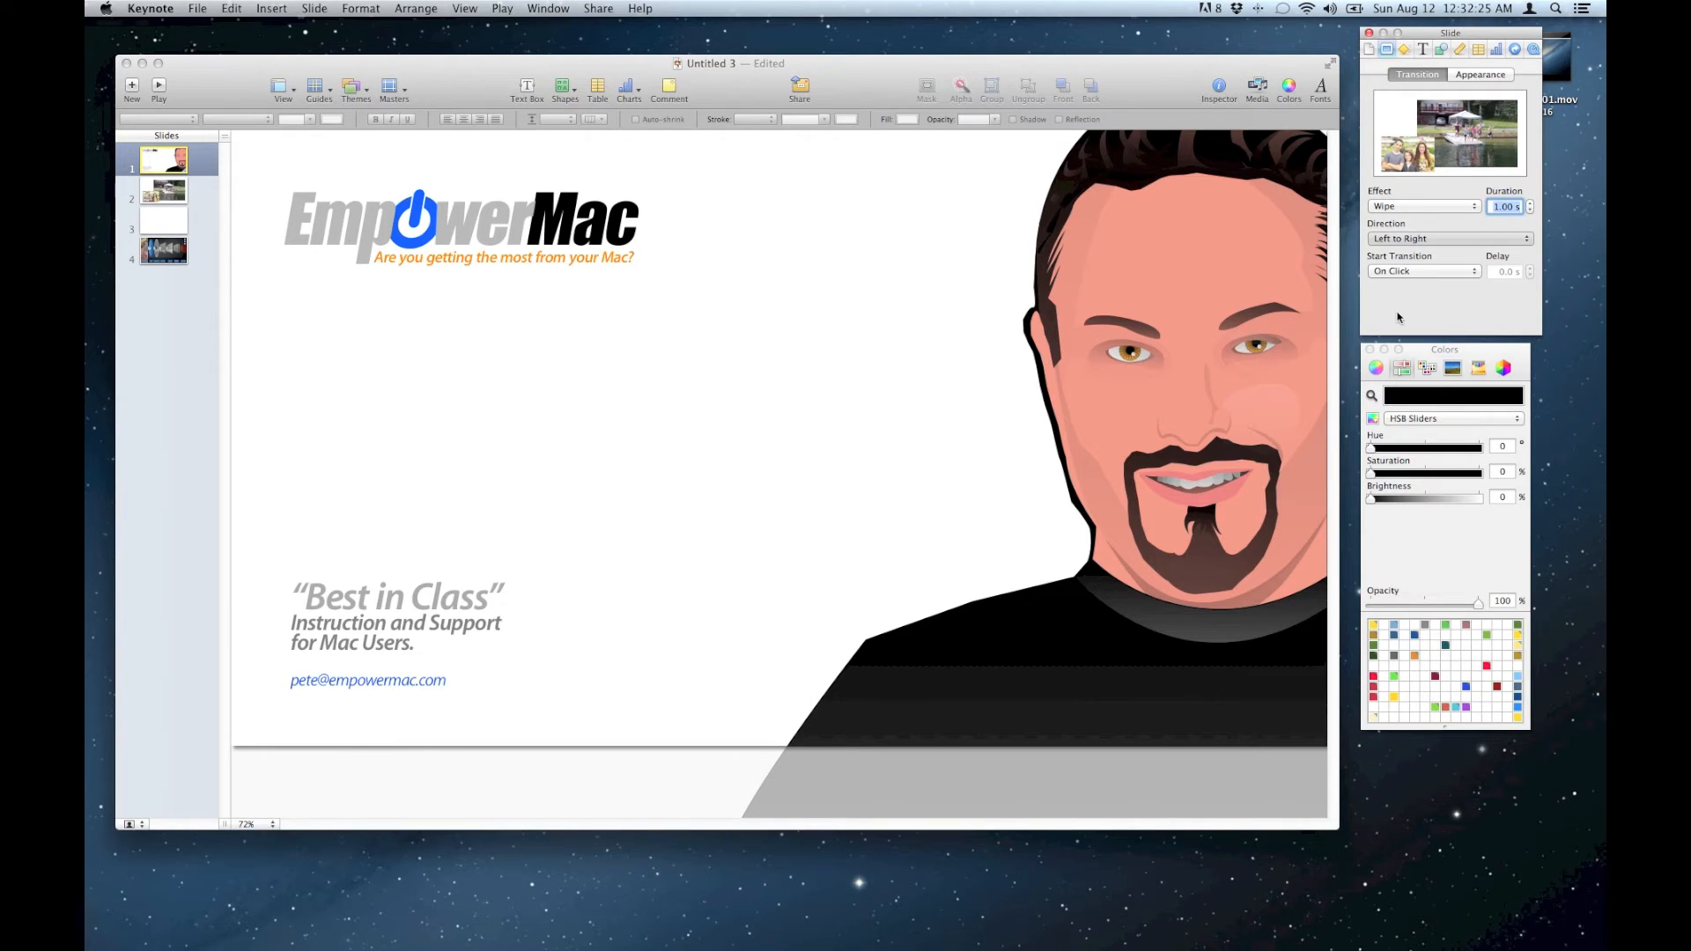
{"action": "left_click", "coordinate": [1415, 146]}
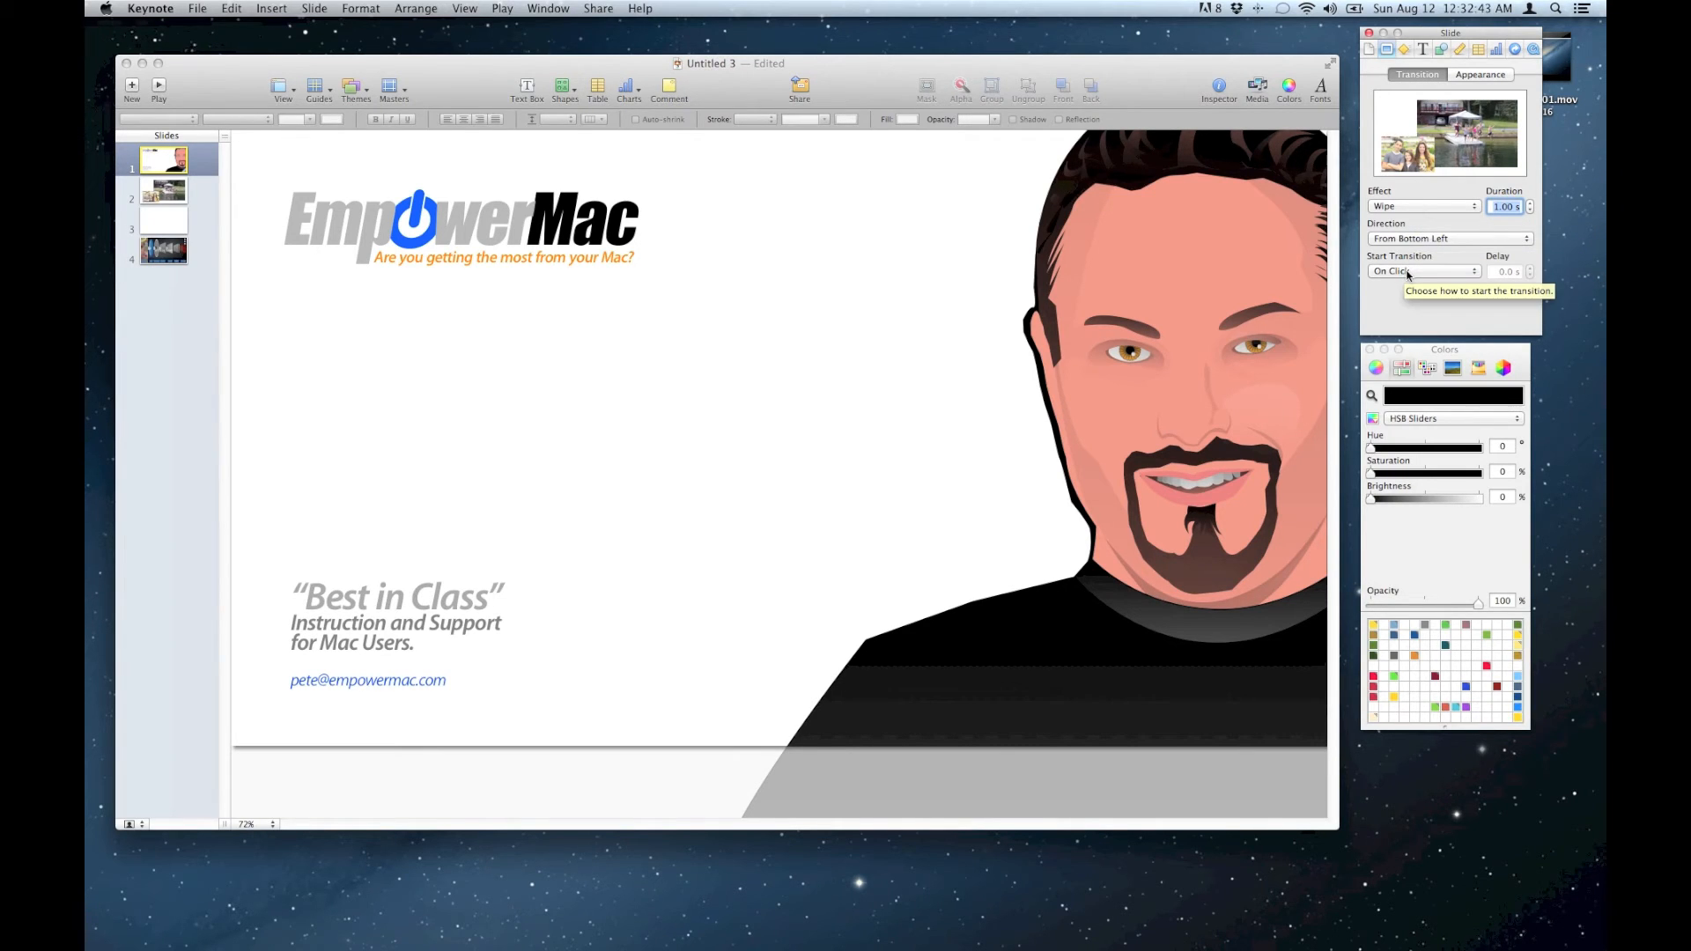
Step: Try starting slide 1's transition automatically with a 1.5 s delay, and switch the start back to On Click
{"action": "left_click", "coordinate": [1468, 277]}
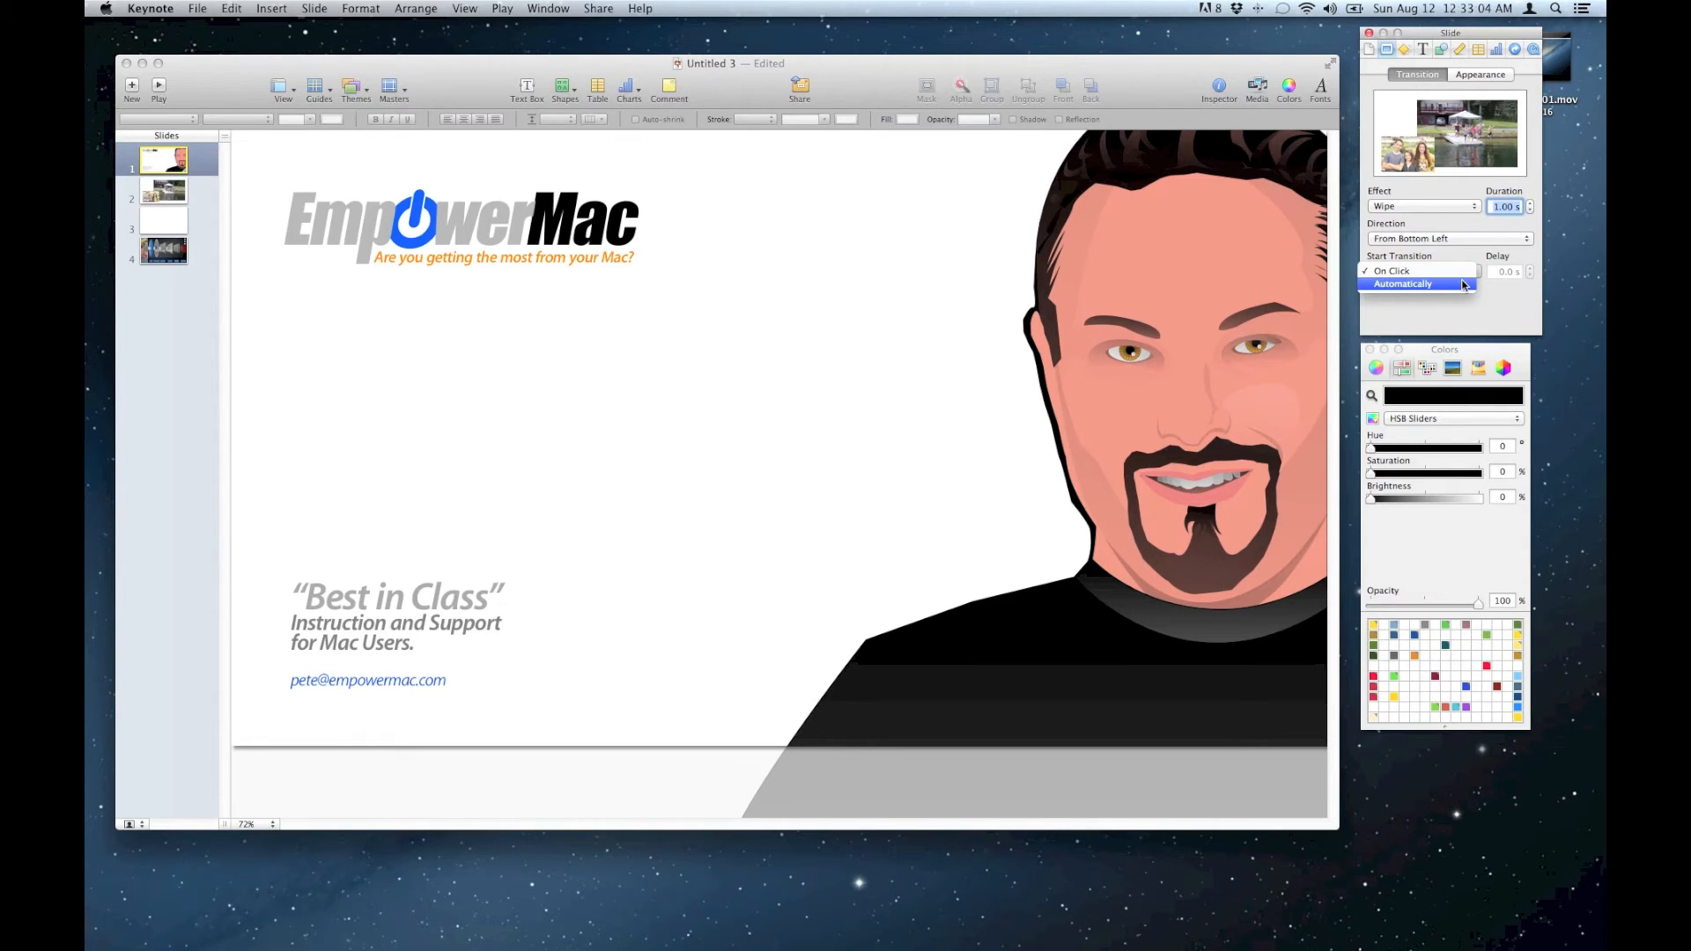
{"action": "left_click", "coordinate": [1465, 285]}
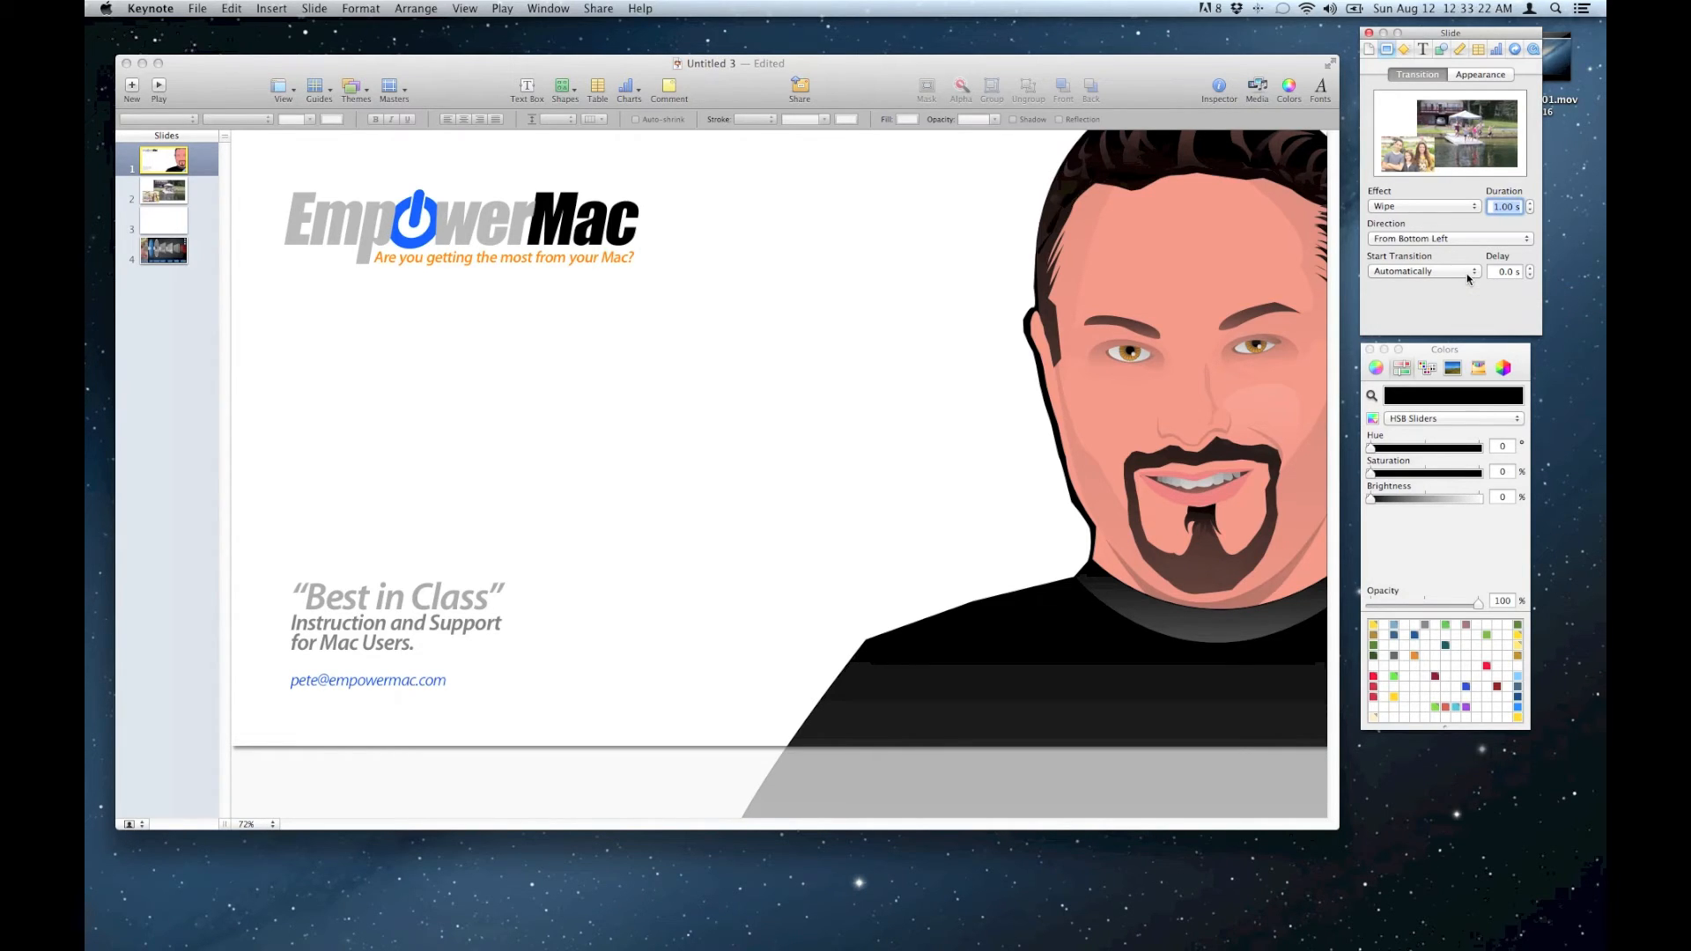
{"action": "left_click", "coordinate": [1531, 269]}
{"action": "left_click", "coordinate": [1530, 270]}
{"action": "left_click", "coordinate": [1417, 273]}
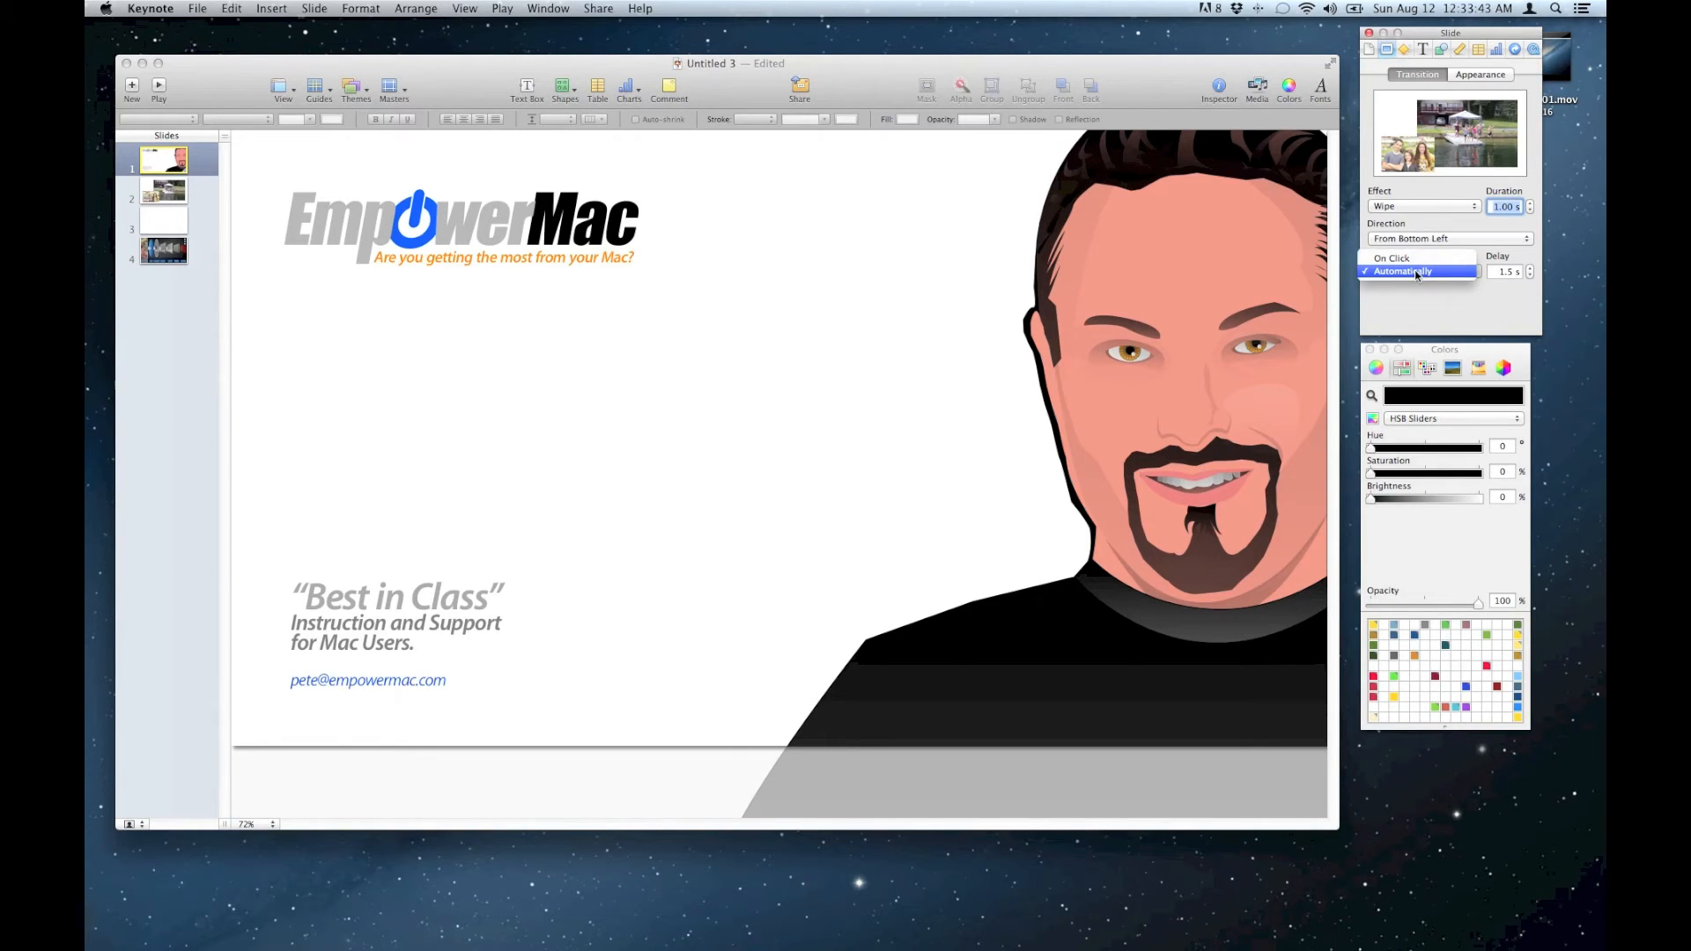
{"action": "left_click", "coordinate": [1415, 259]}
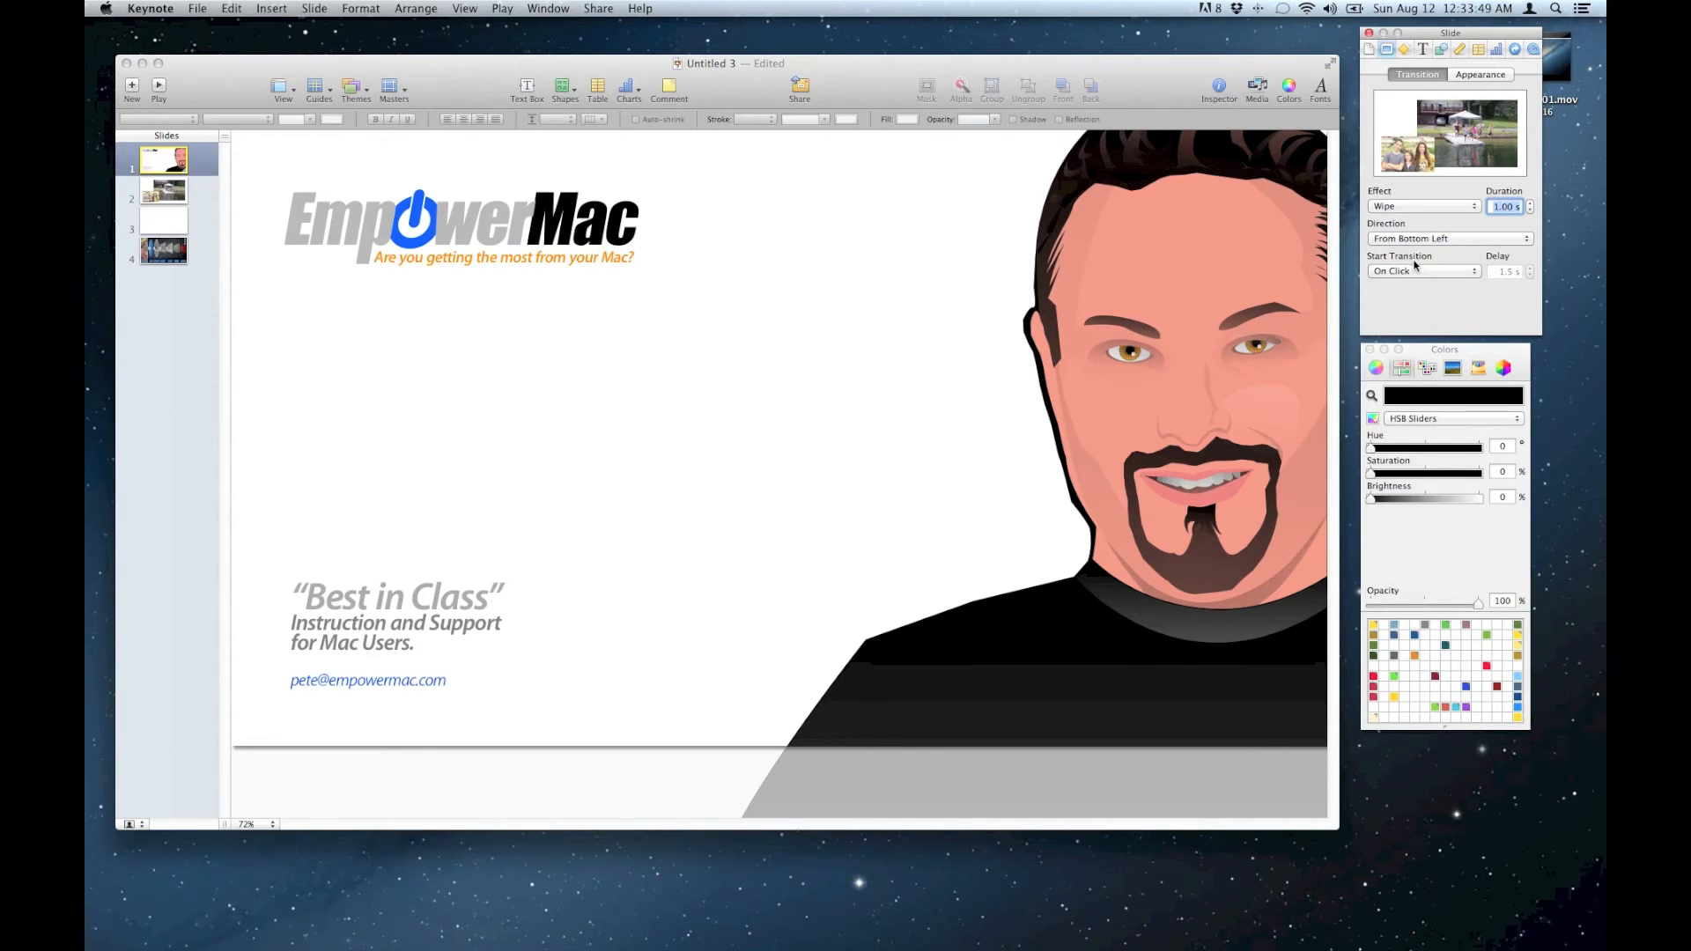
Step: Change slide 1's transition effect to Scale and preview it
{"action": "left_click", "coordinate": [1394, 210]}
{"action": "left_click", "coordinate": [1407, 685]}
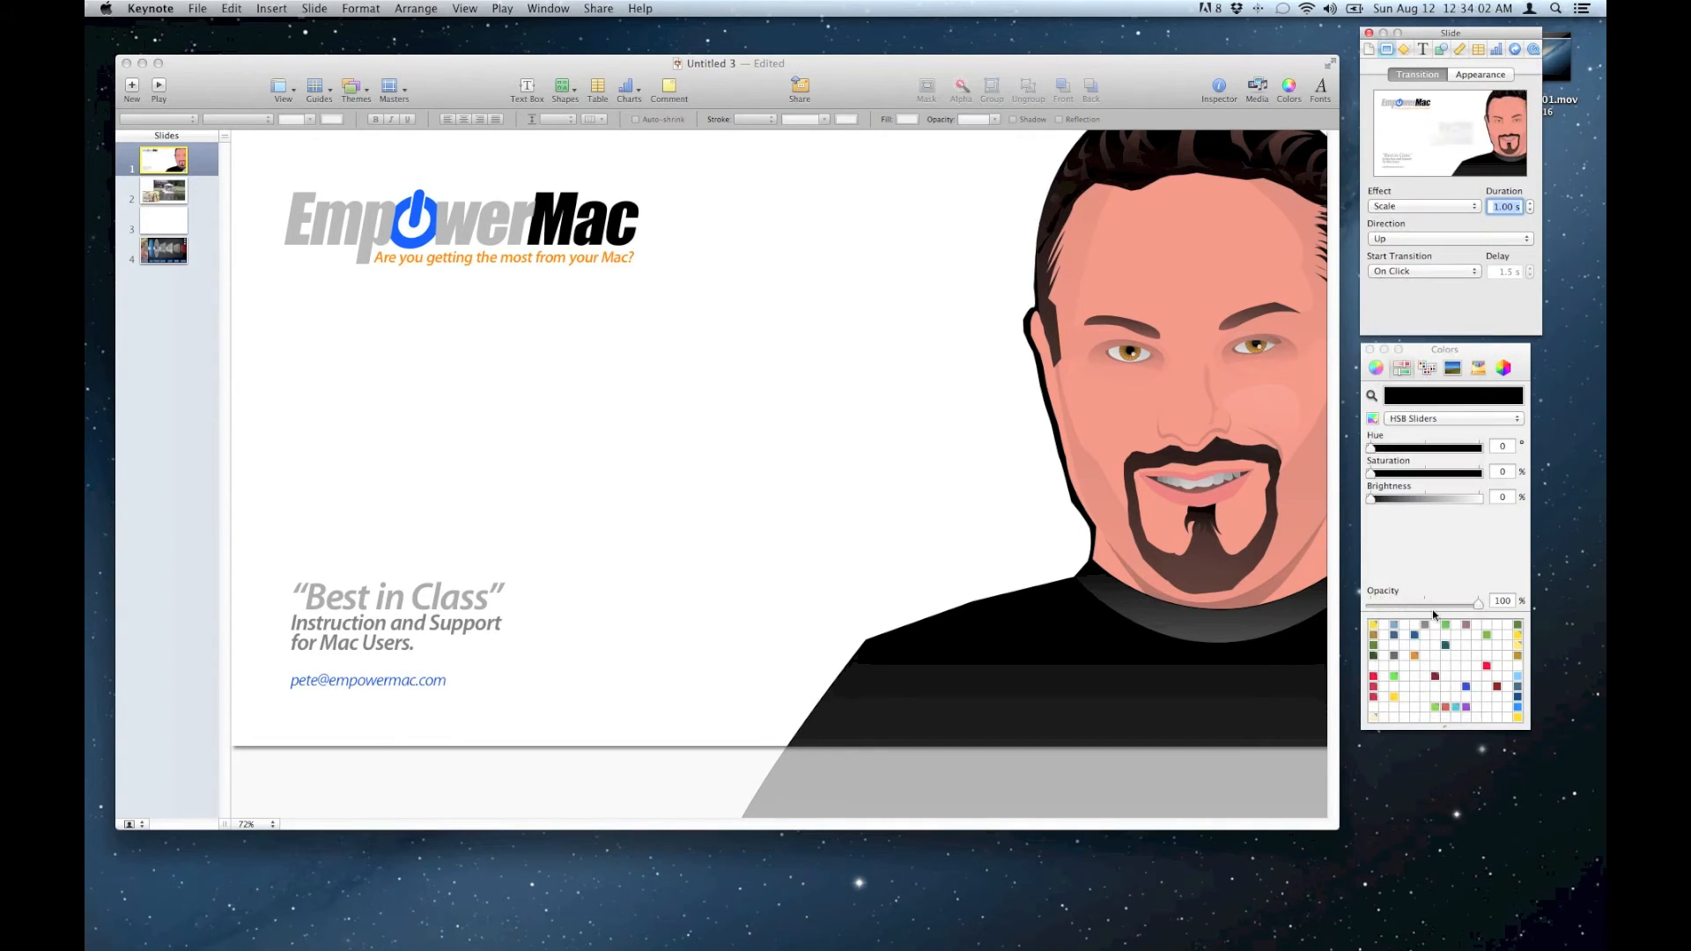
{"action": "left_click", "coordinate": [1460, 157]}
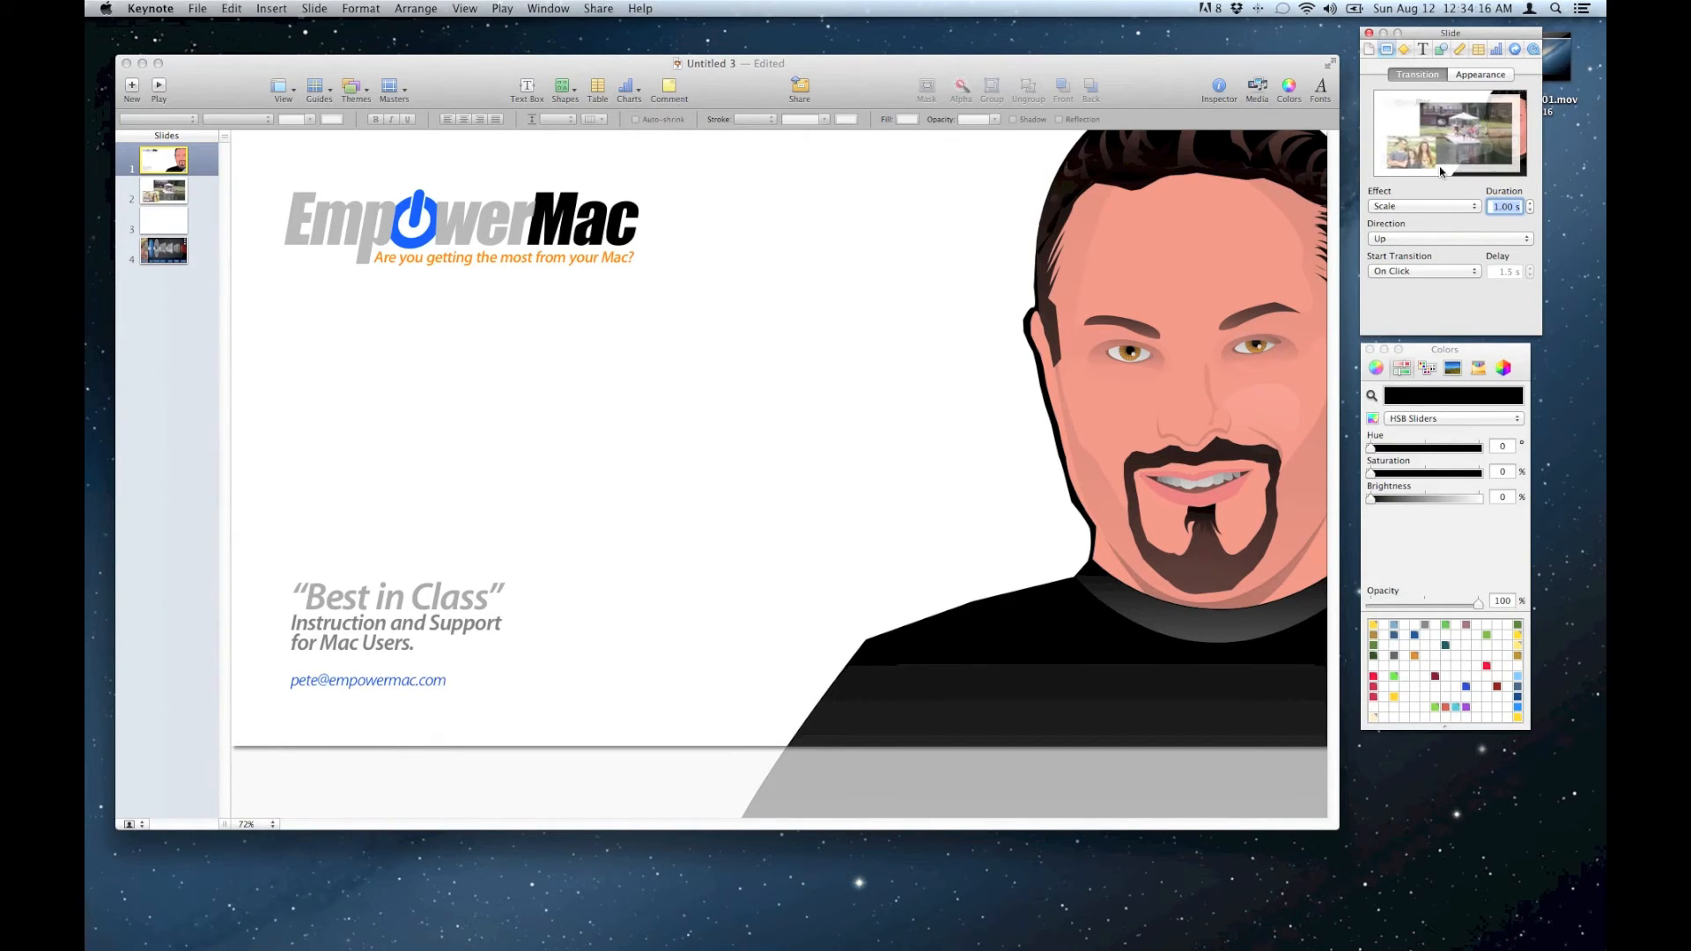
Step: Try the Down, In and Out directions for slide 1's Scale transition
{"action": "left_click", "coordinate": [1414, 240]}
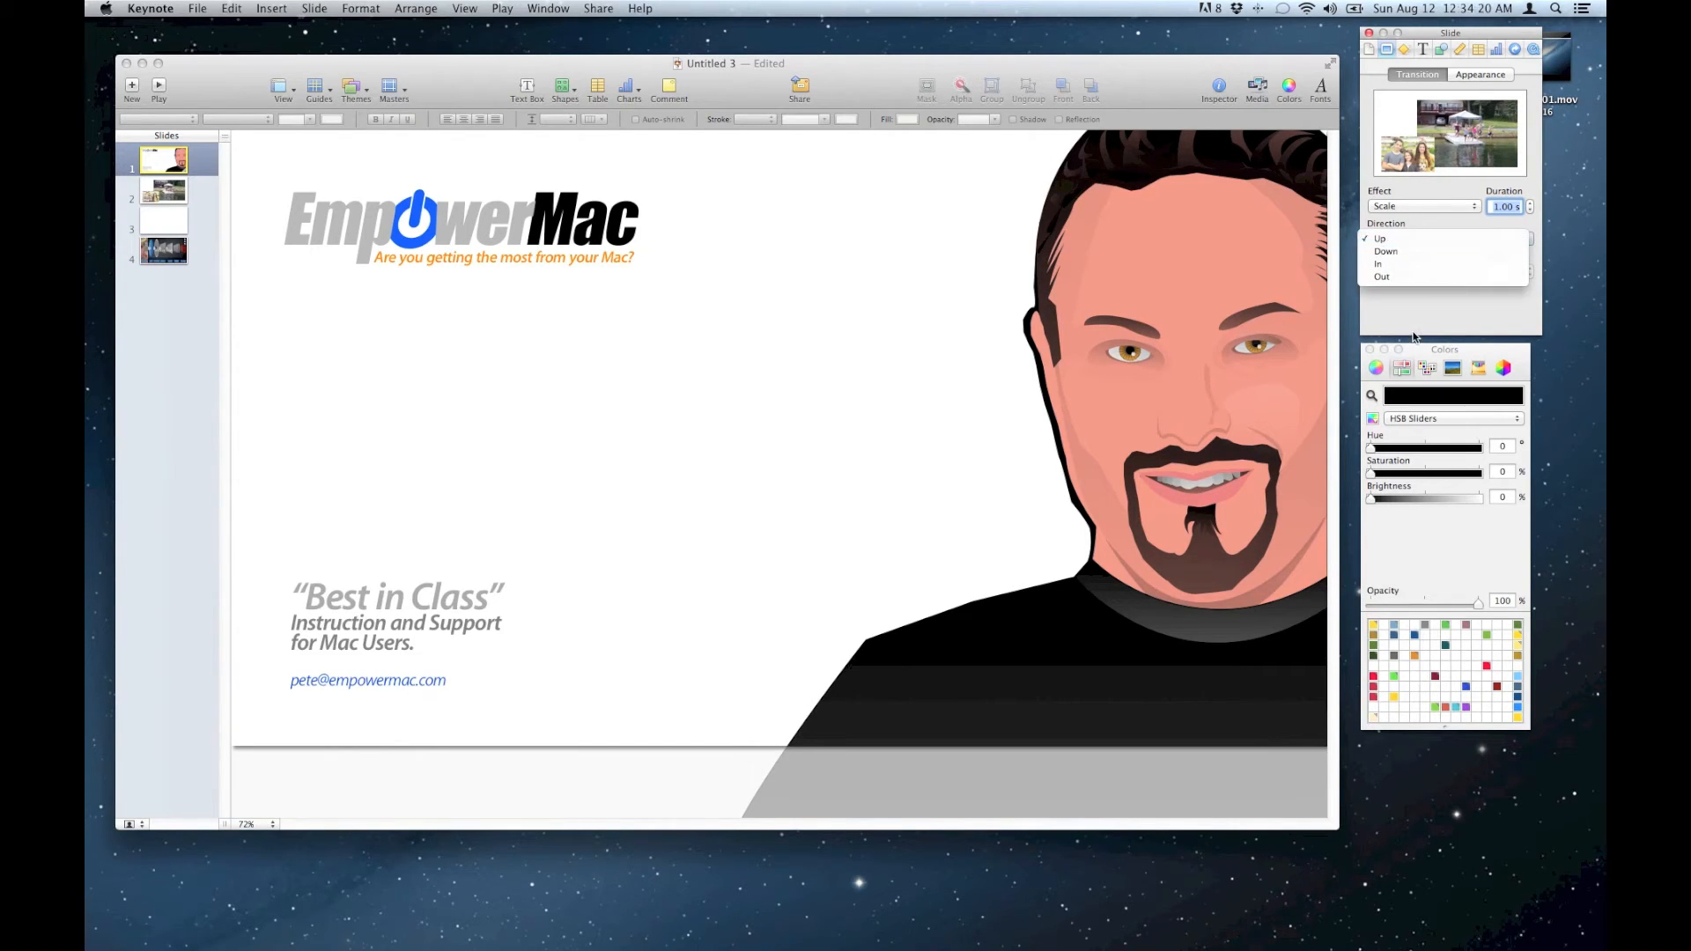
{"action": "left_click", "coordinate": [1409, 251]}
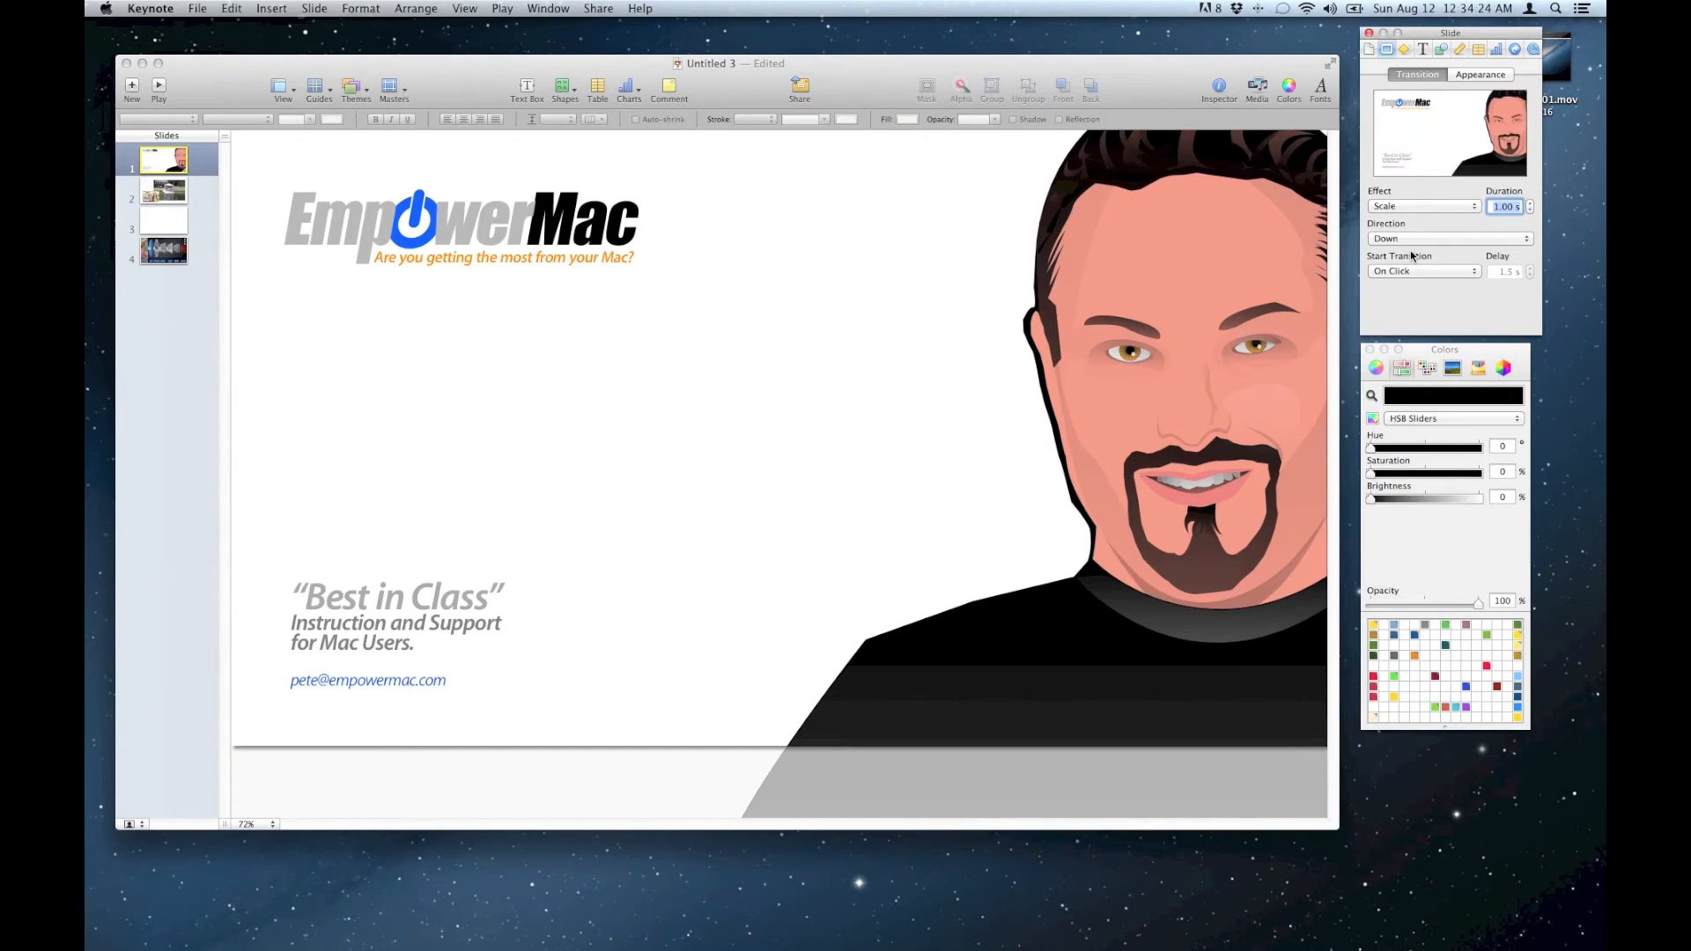
{"action": "left_click", "coordinate": [1409, 240]}
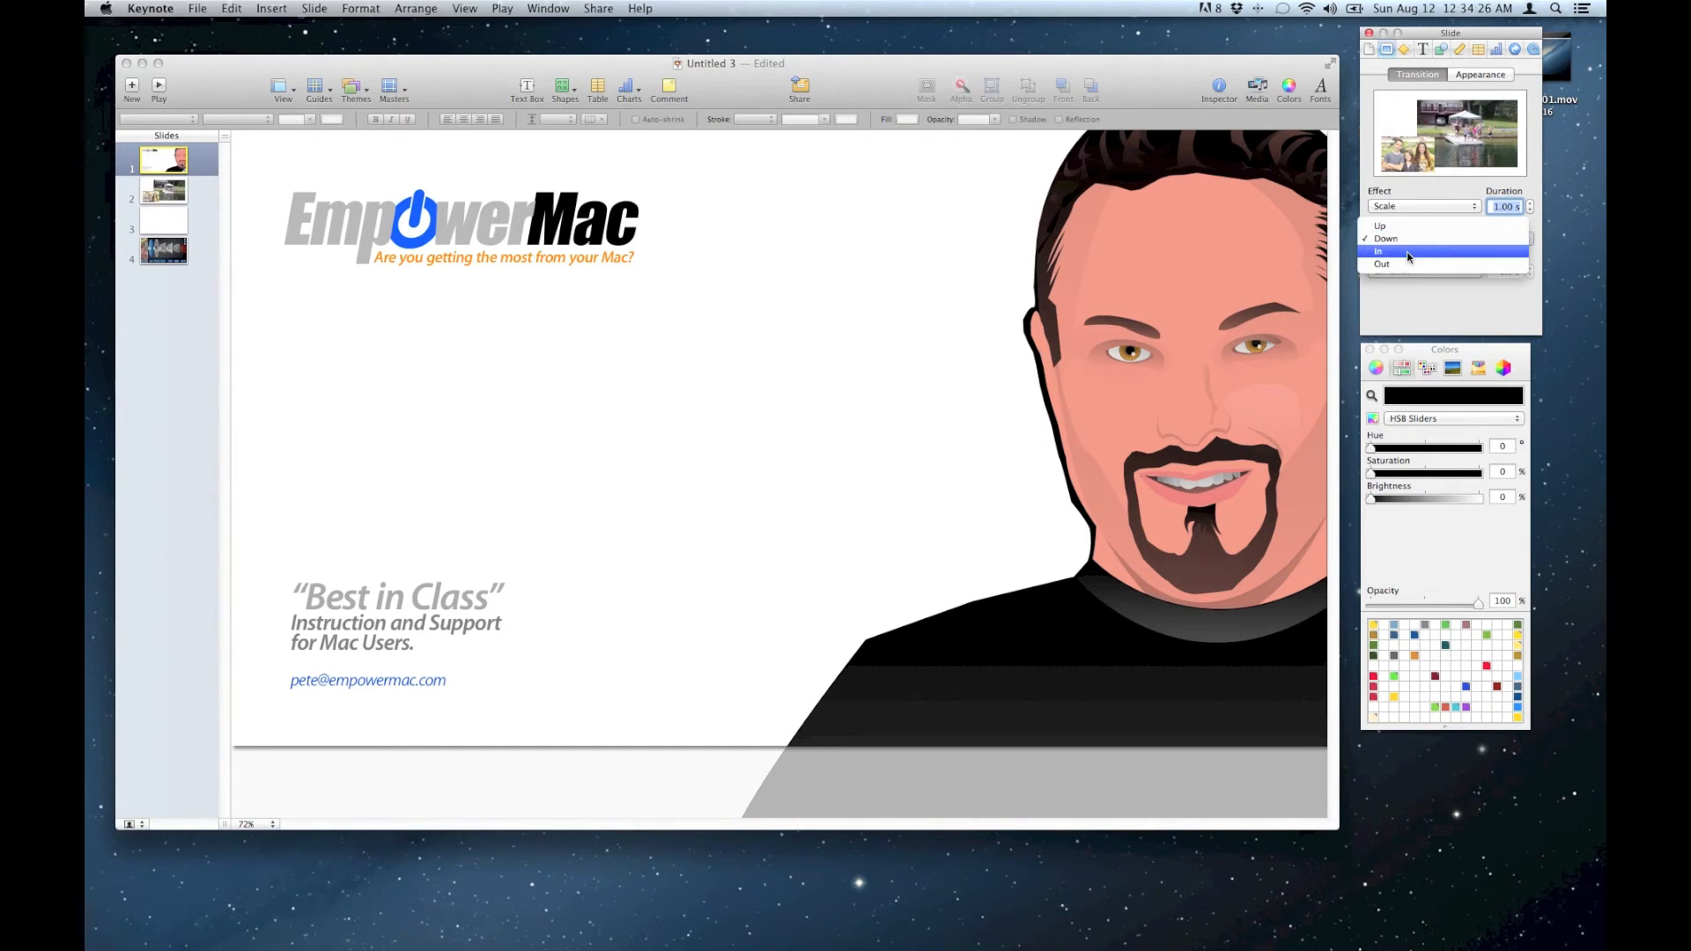
{"action": "left_click", "coordinate": [1407, 250]}
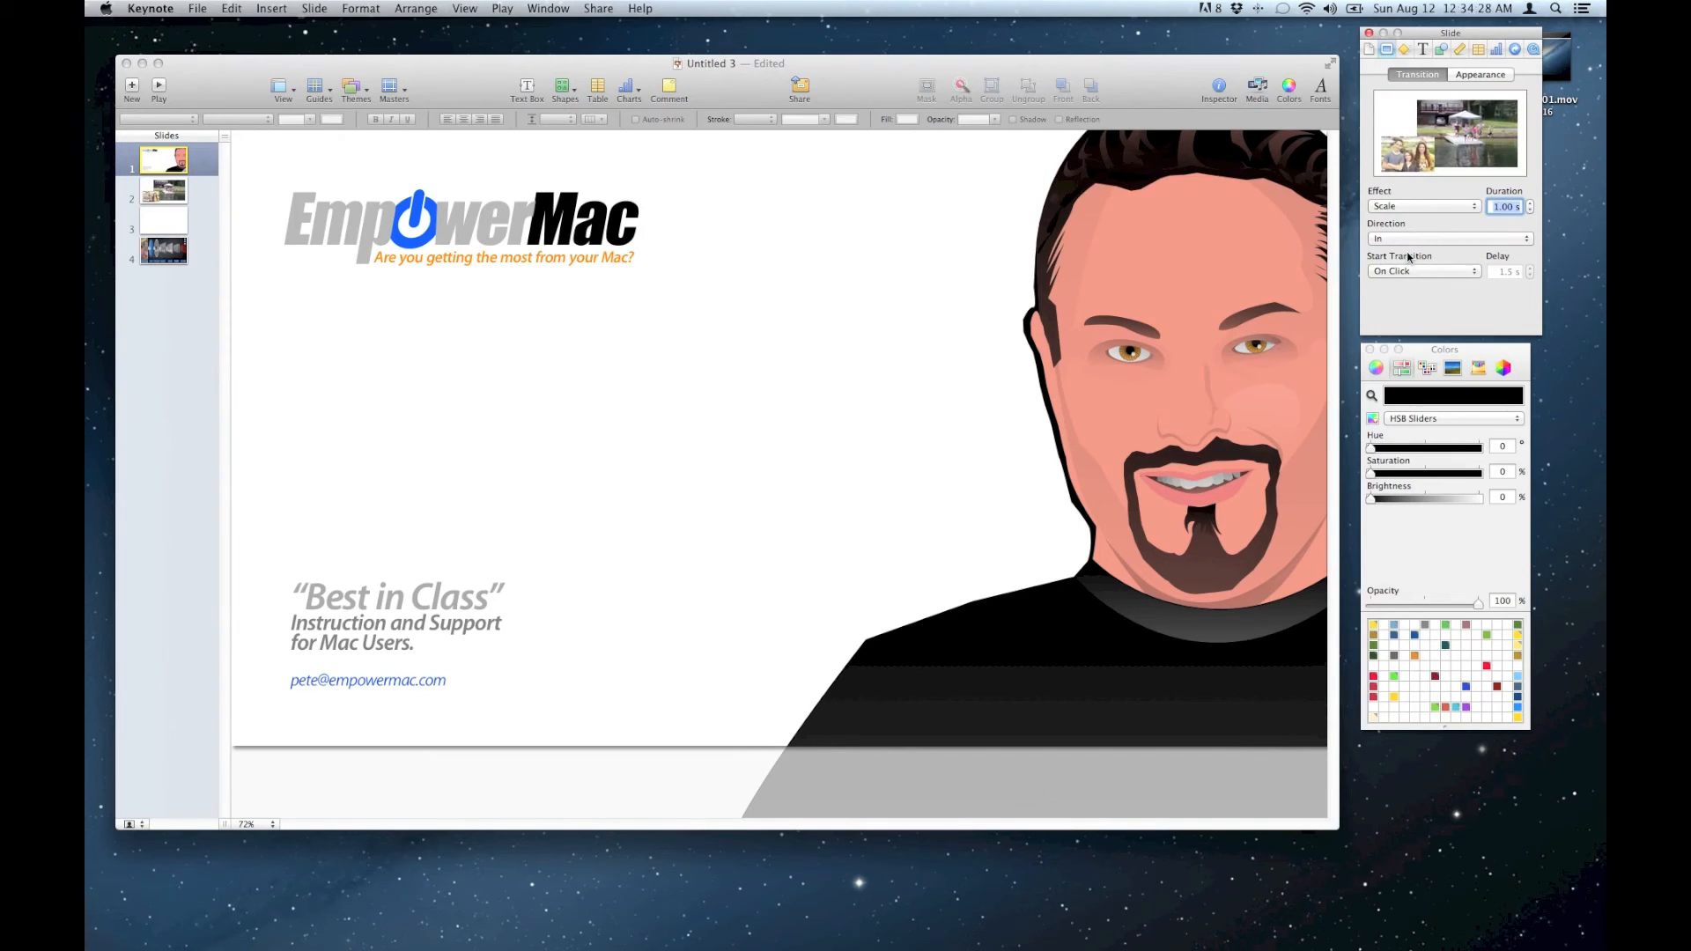
{"action": "left_click", "coordinate": [1408, 240]}
{"action": "left_click", "coordinate": [1407, 252]}
Step: Change slide 1's transition effect to Reveal and preview it
{"action": "left_click", "coordinate": [1461, 208]}
{"action": "left_click", "coordinate": [1415, 614]}
{"action": "left_click", "coordinate": [1431, 159]}
Step: Change slide 1's transition effect to Twist and preview it
{"action": "left_click", "coordinate": [1414, 206]}
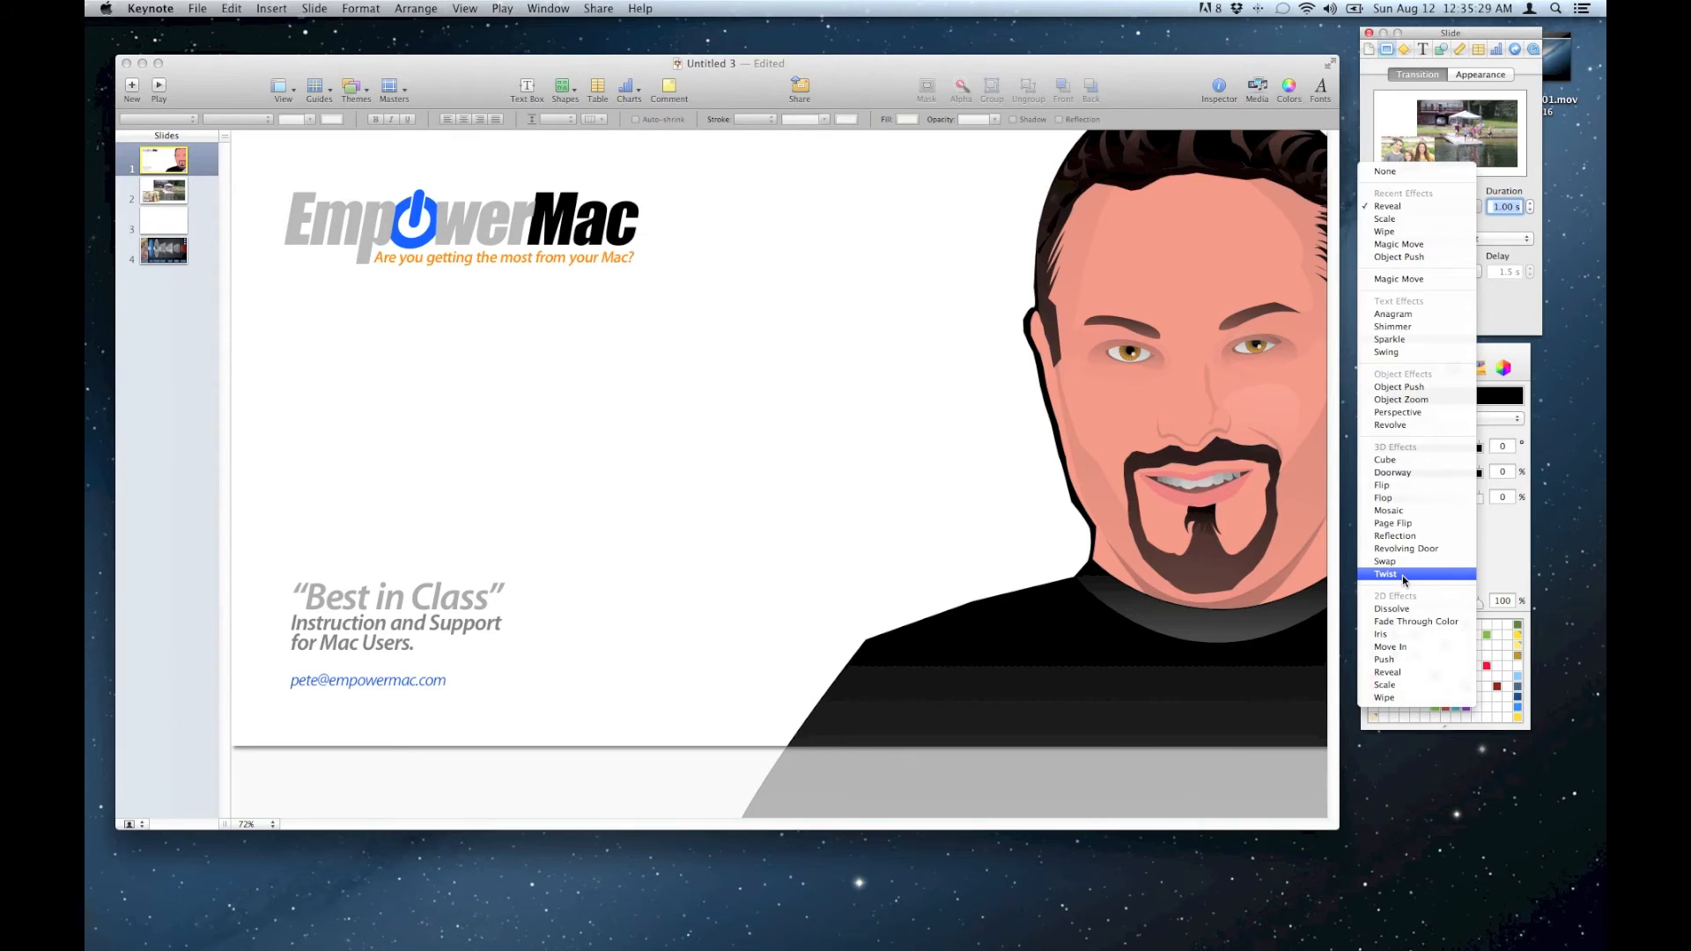
{"action": "key", "text": "Escape"}
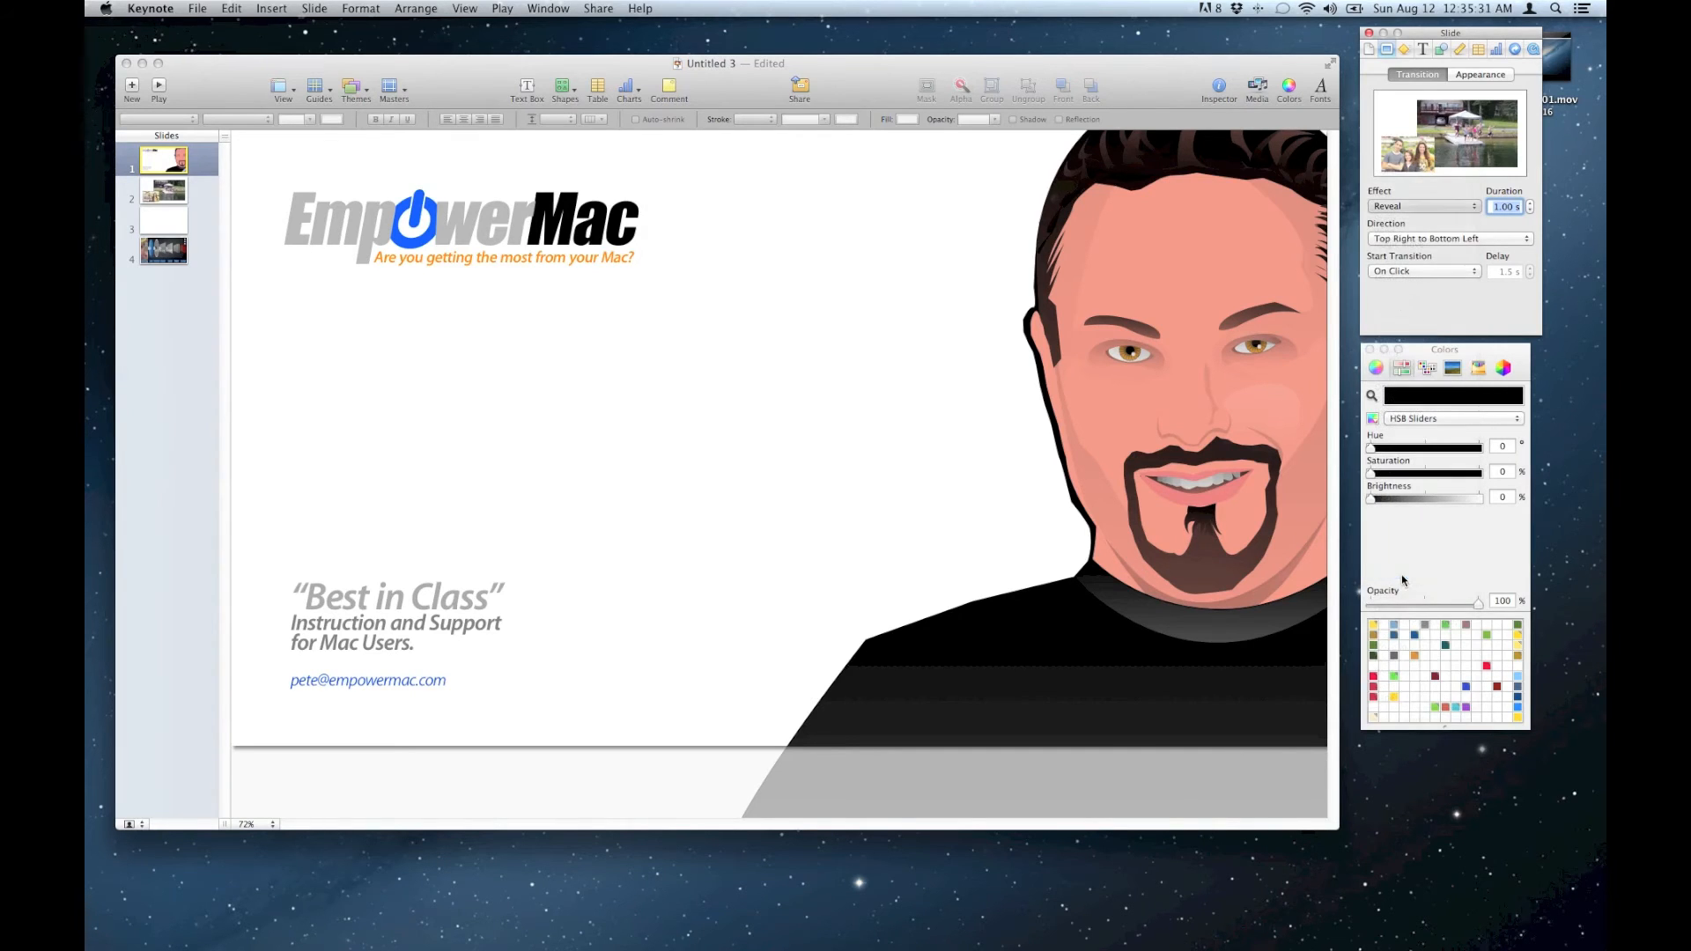
{"action": "left_click", "coordinate": [1482, 130]}
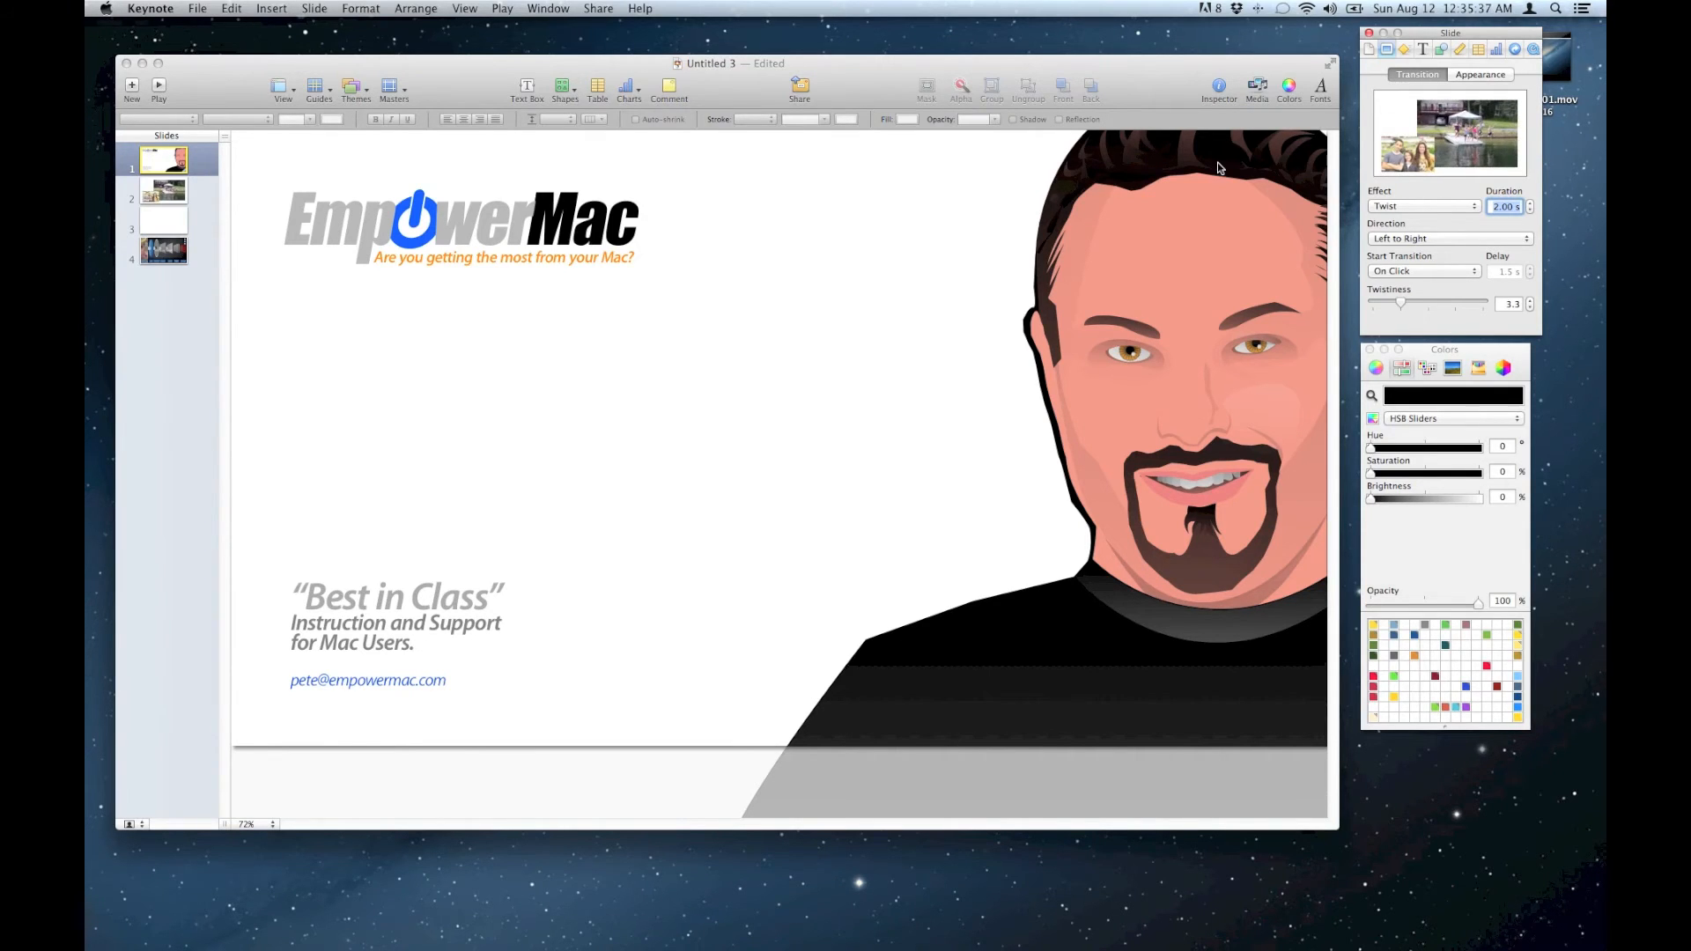
Step: Play the slideshow from slide 1 to slide 2 to check the Twist transition, and exit the show
{"action": "left_click", "coordinate": [159, 86]}
{"action": "key", "text": "Right"}
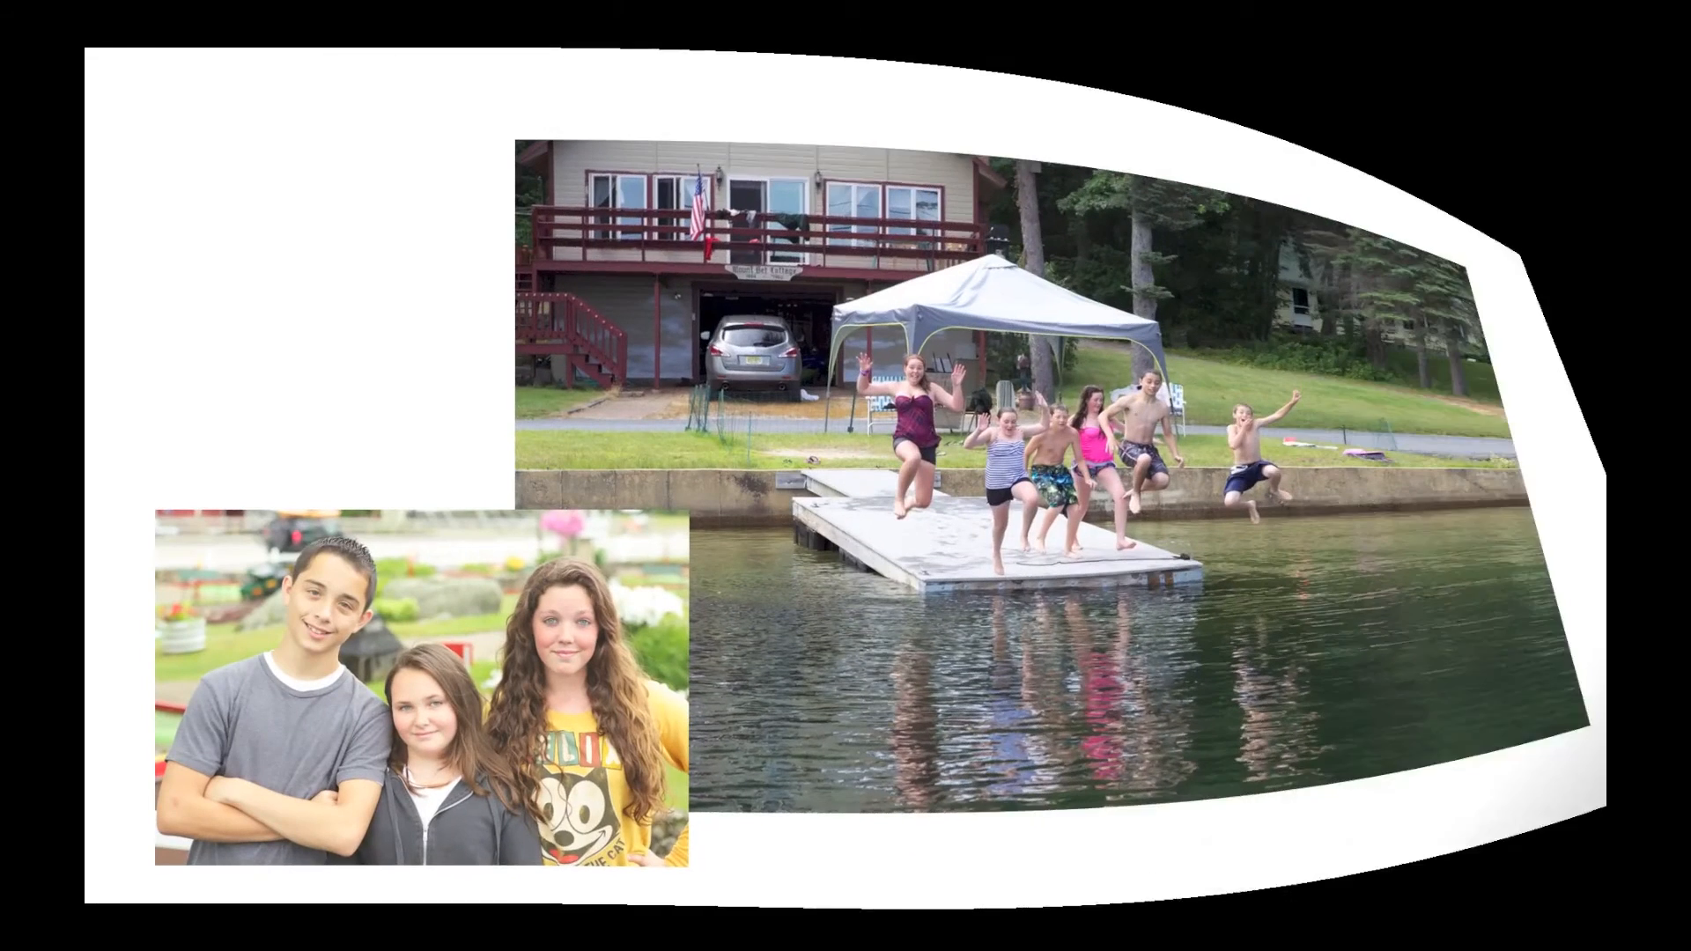
{"action": "key", "text": "Escape"}
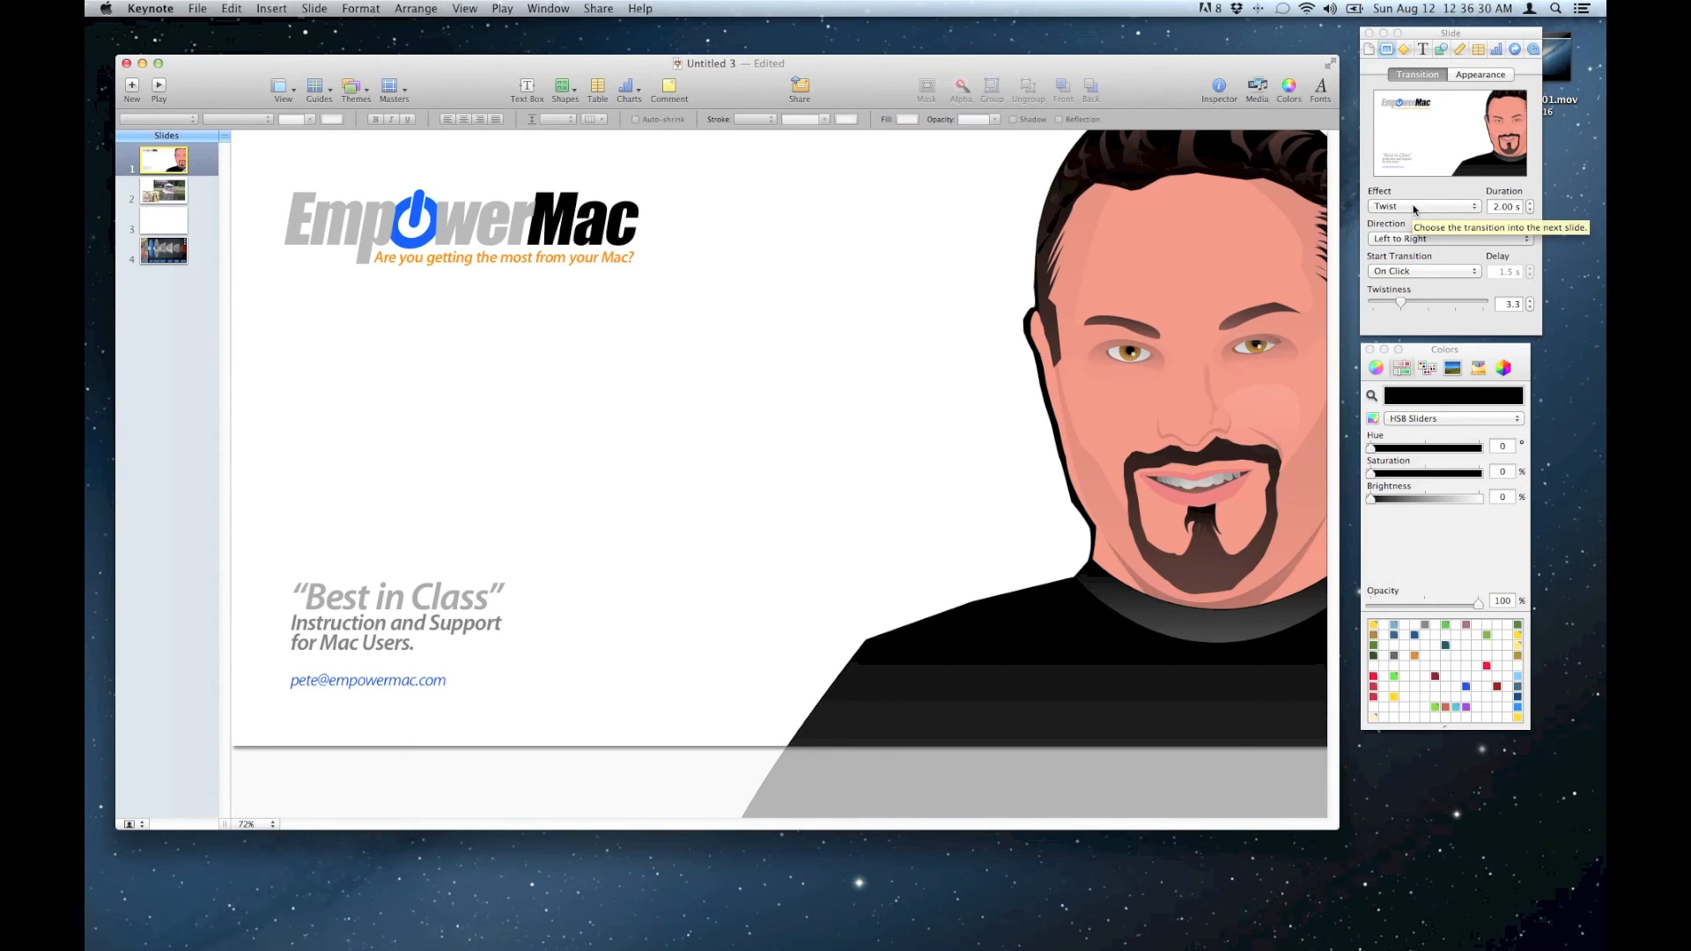
Step: Try the Swap transition on slide 1 and replace it with the Page Flip effect
{"action": "left_click", "coordinate": [1414, 208]}
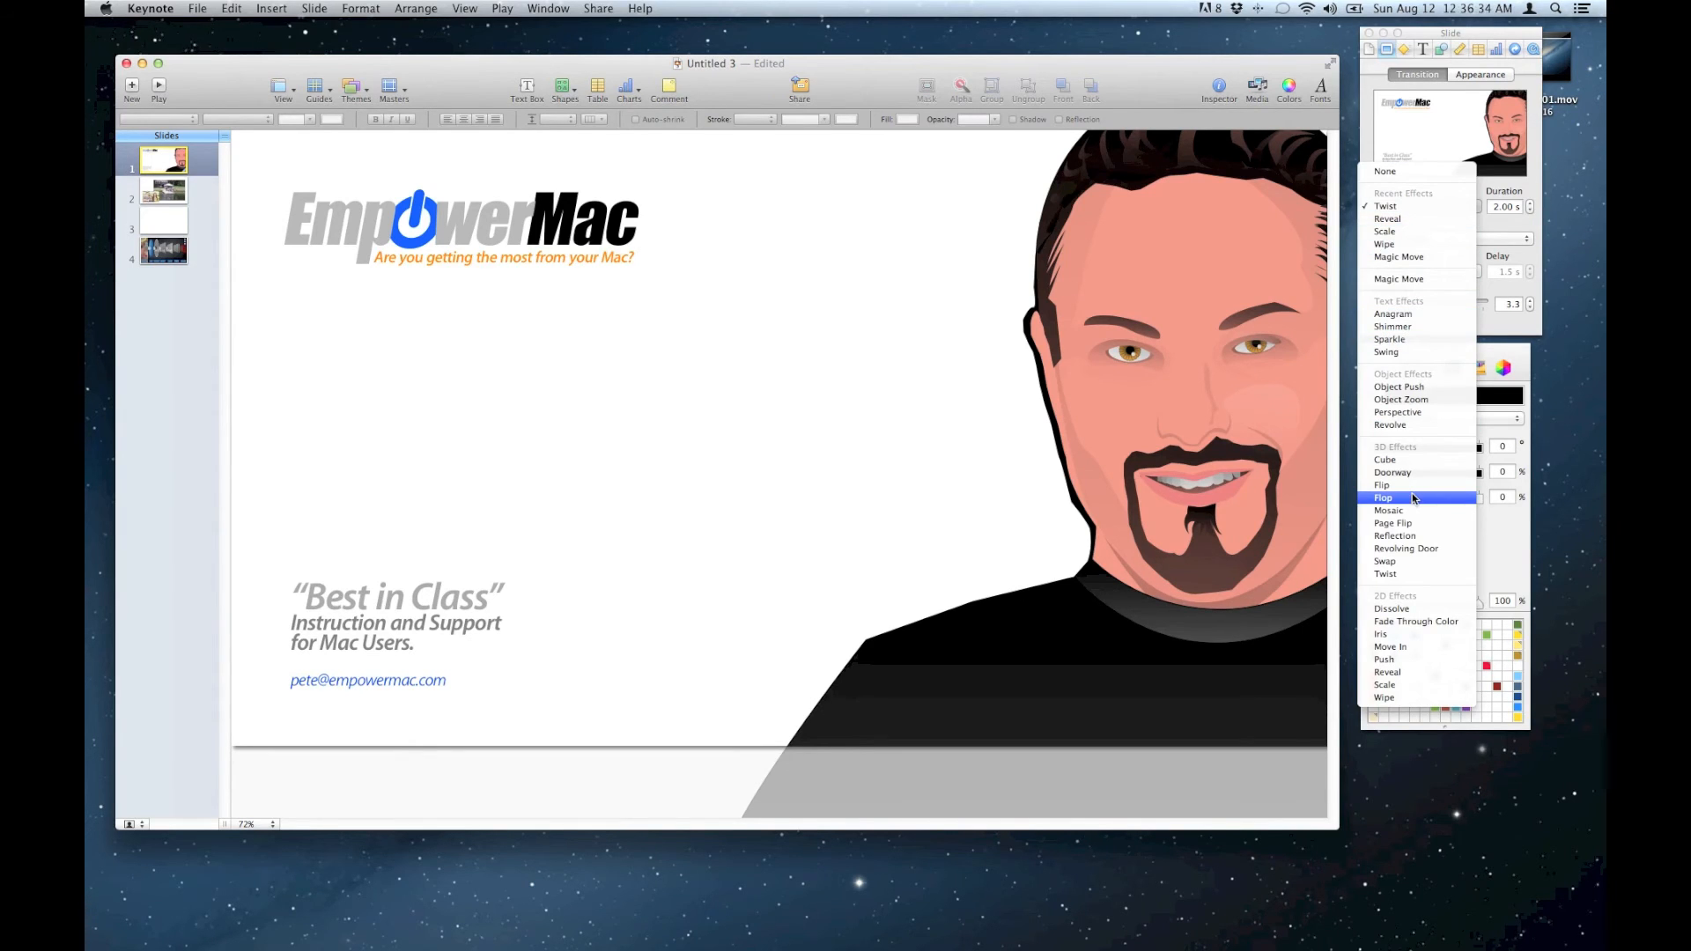
{"action": "left_click", "coordinate": [1403, 561]}
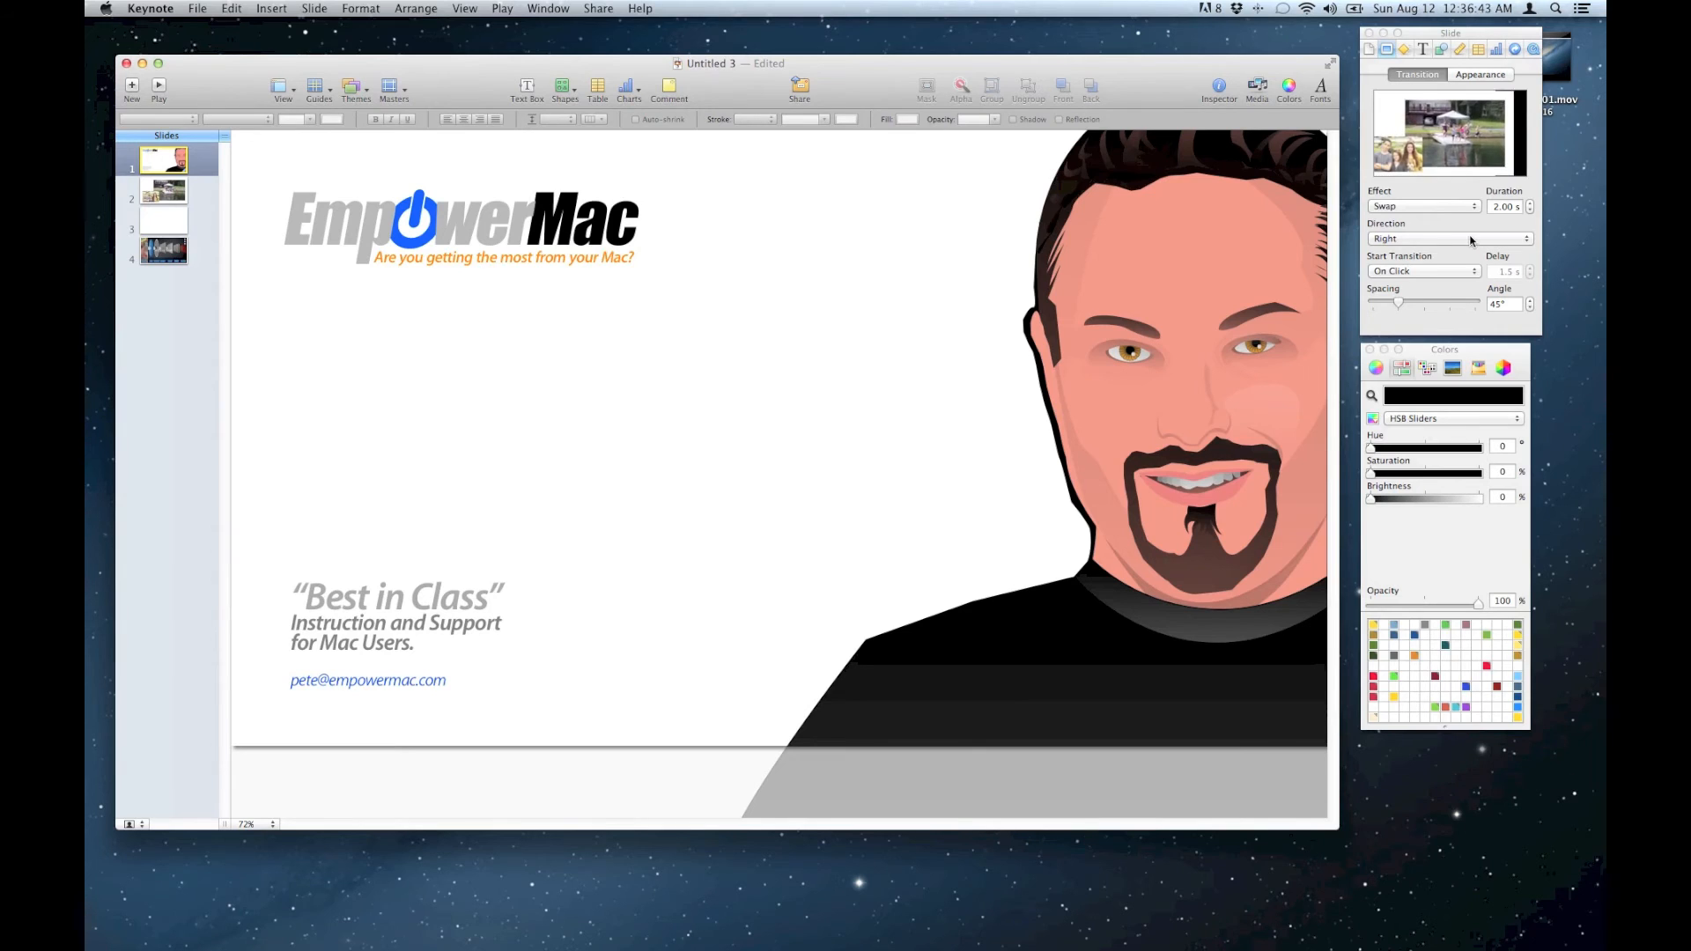
{"action": "left_click", "coordinate": [1429, 208]}
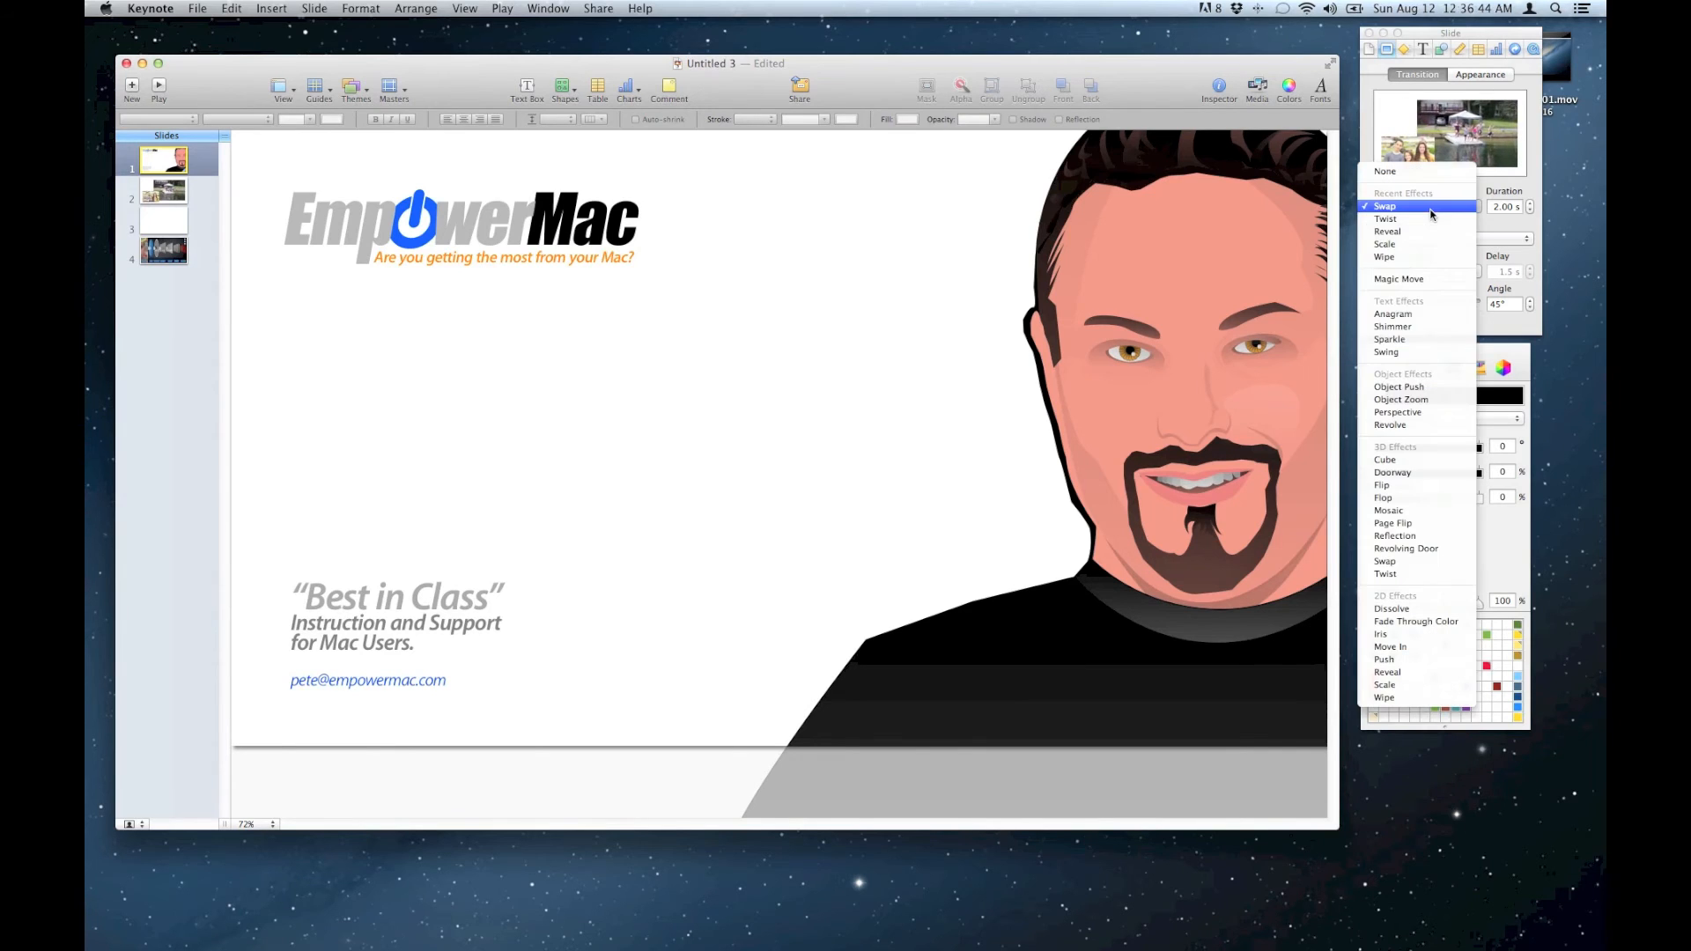
{"action": "left_click", "coordinate": [1415, 528]}
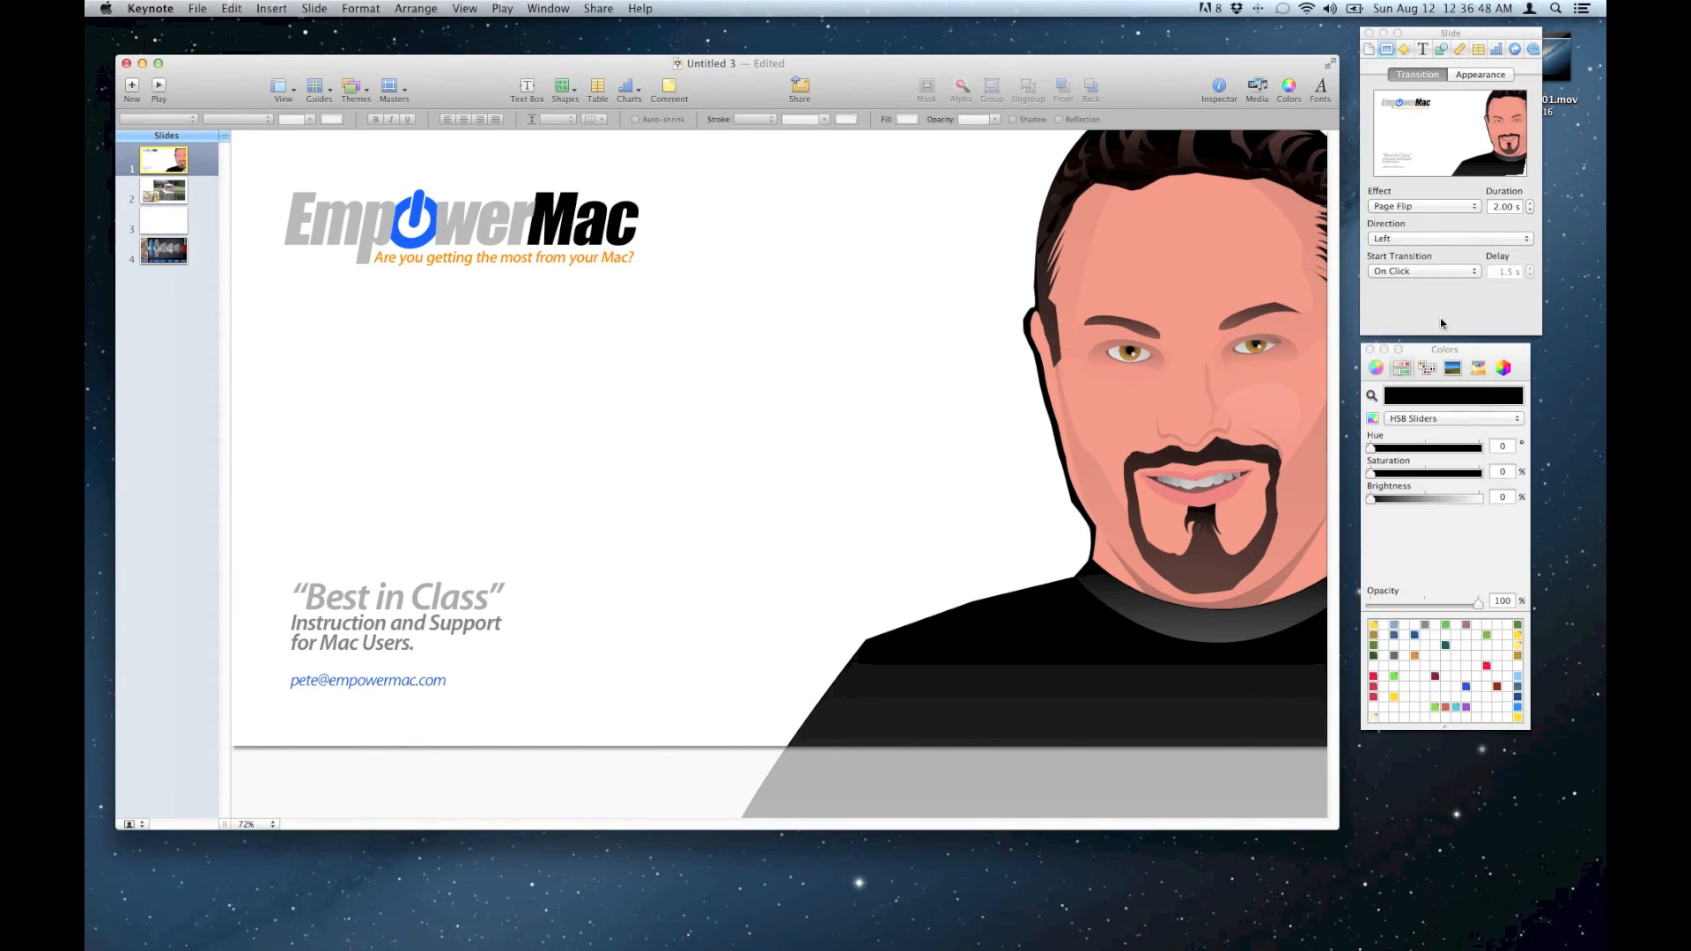
Step: Try the Down direction for slide 1's Page Flip transition and replace the effect with Doorway
{"action": "left_click", "coordinate": [1418, 249]}
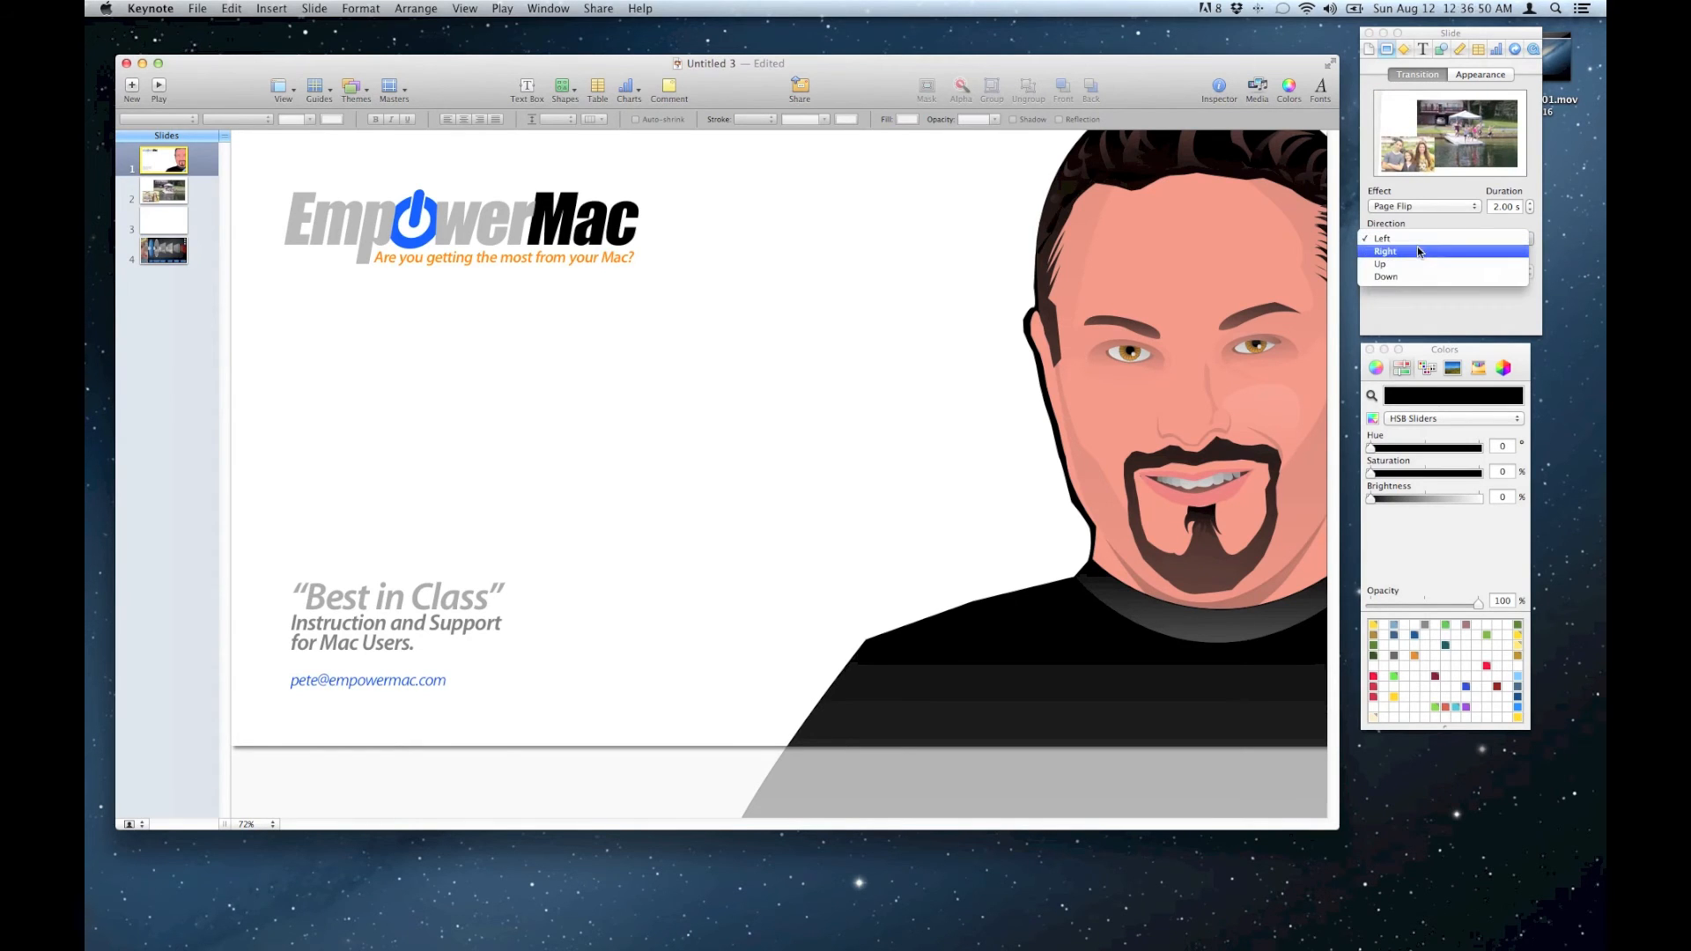
{"action": "left_click", "coordinate": [1430, 269]}
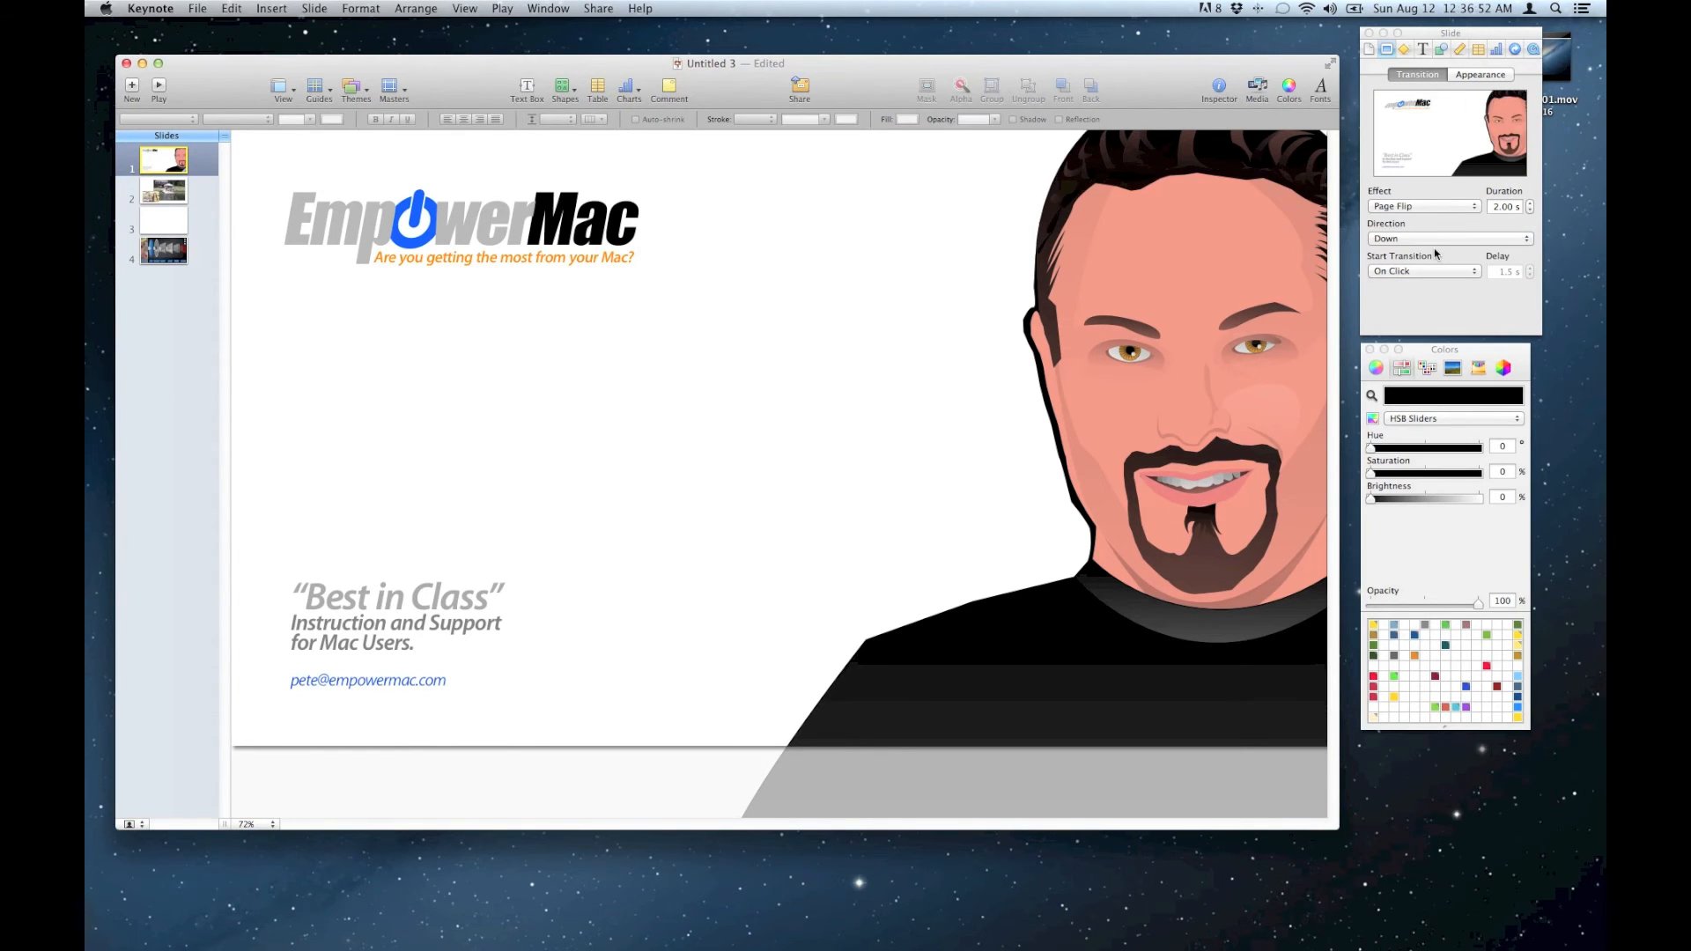
{"action": "left_click", "coordinate": [1422, 206]}
{"action": "left_click", "coordinate": [1406, 472]}
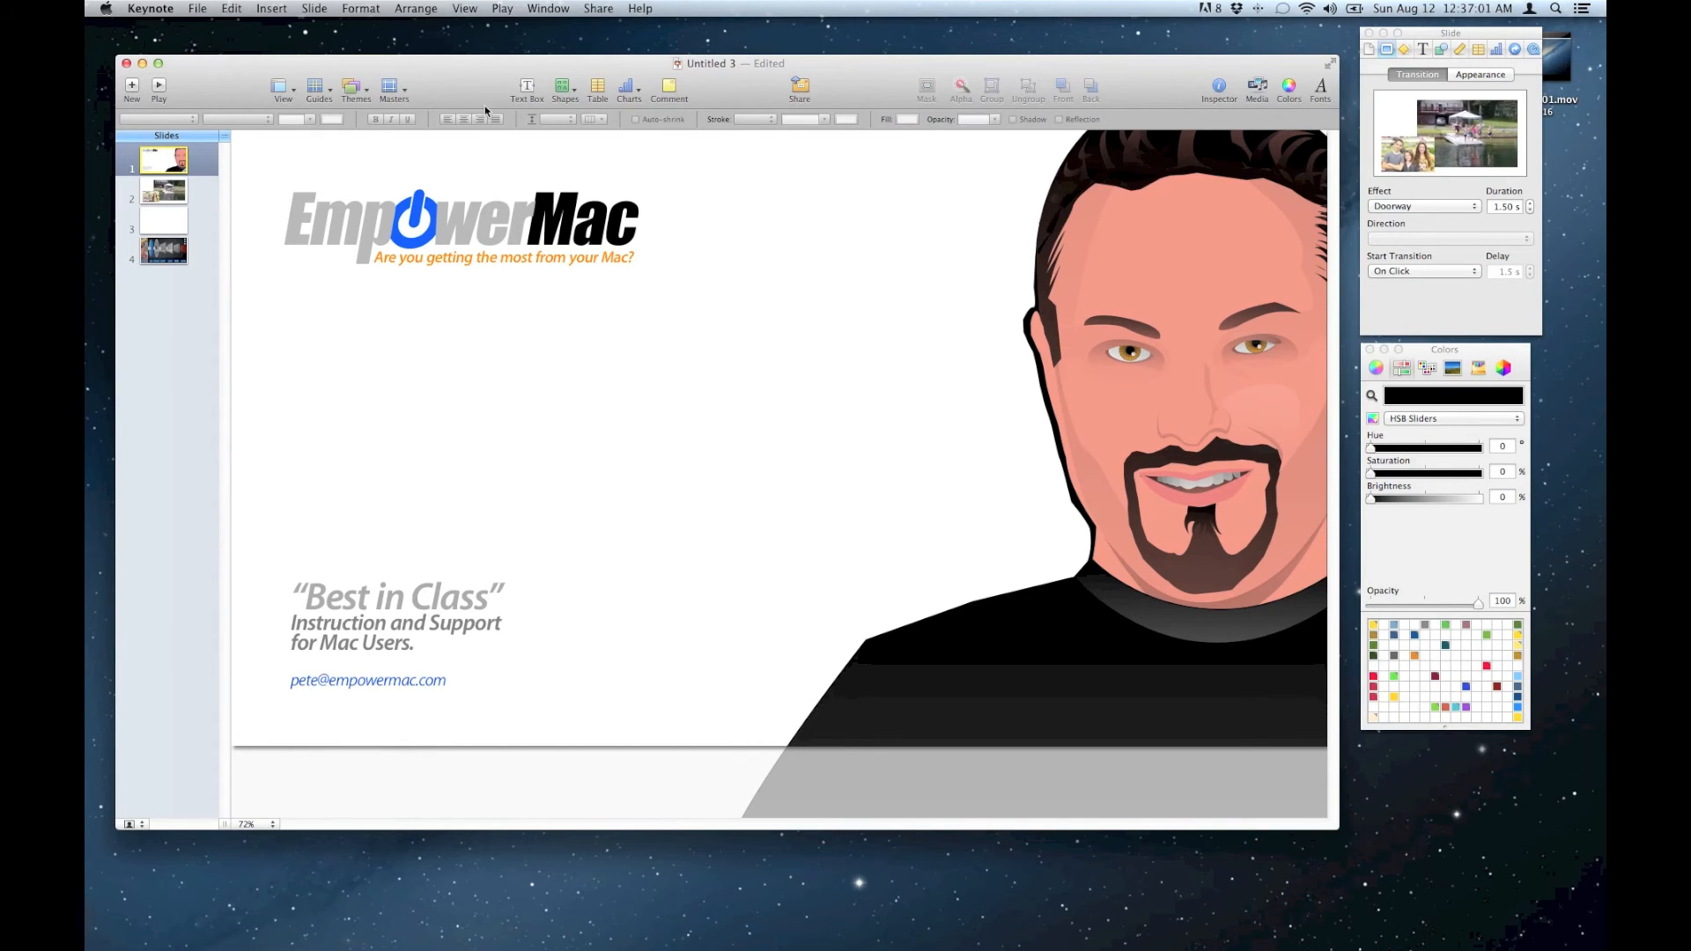
Step: Play the slideshow from slide 1 to slide 2 to check the Doorway transition, and exit the show
{"action": "left_click", "coordinate": [157, 86]}
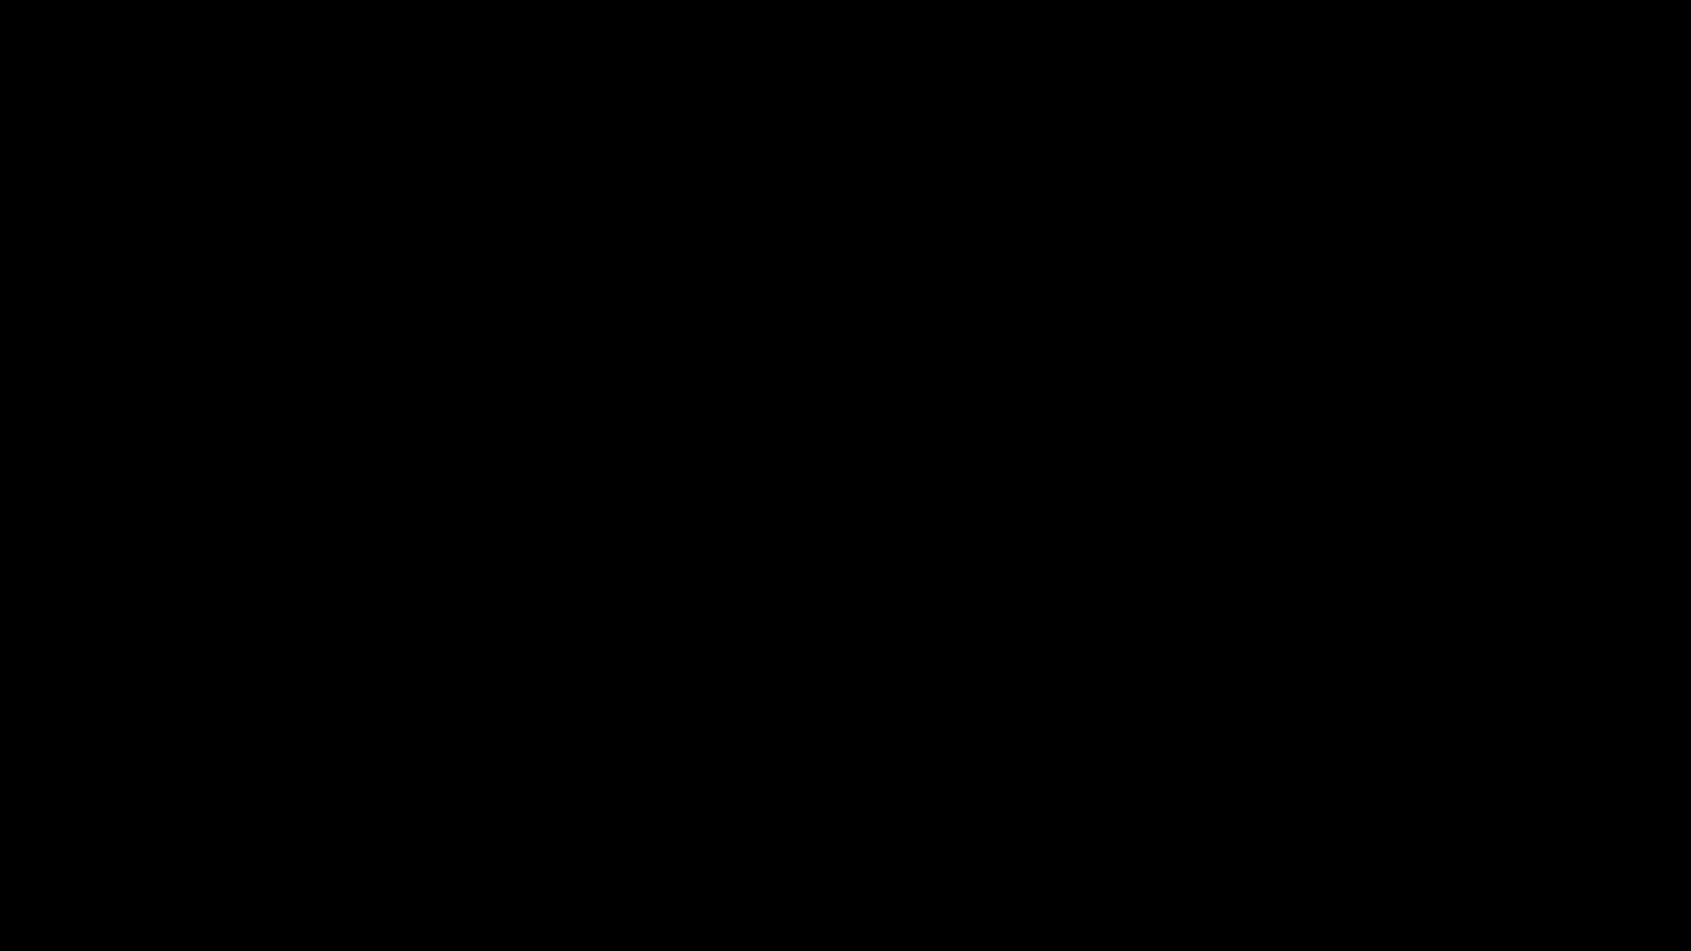
{"action": "key", "text": "space"}
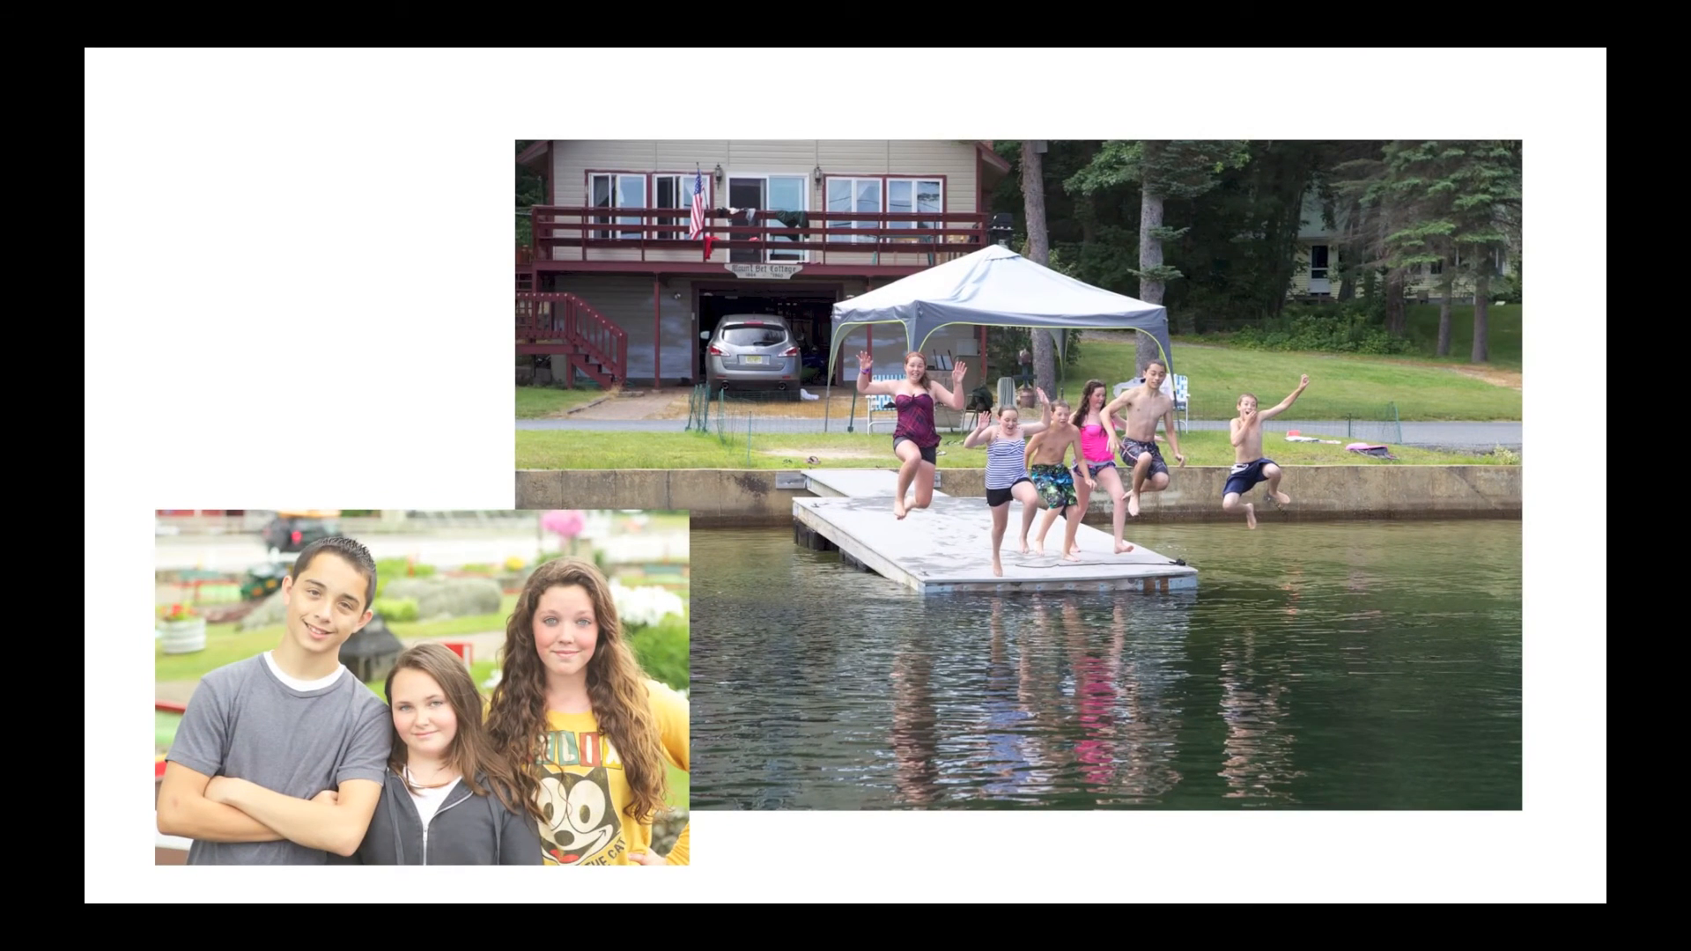
{"action": "key", "text": "Escape"}
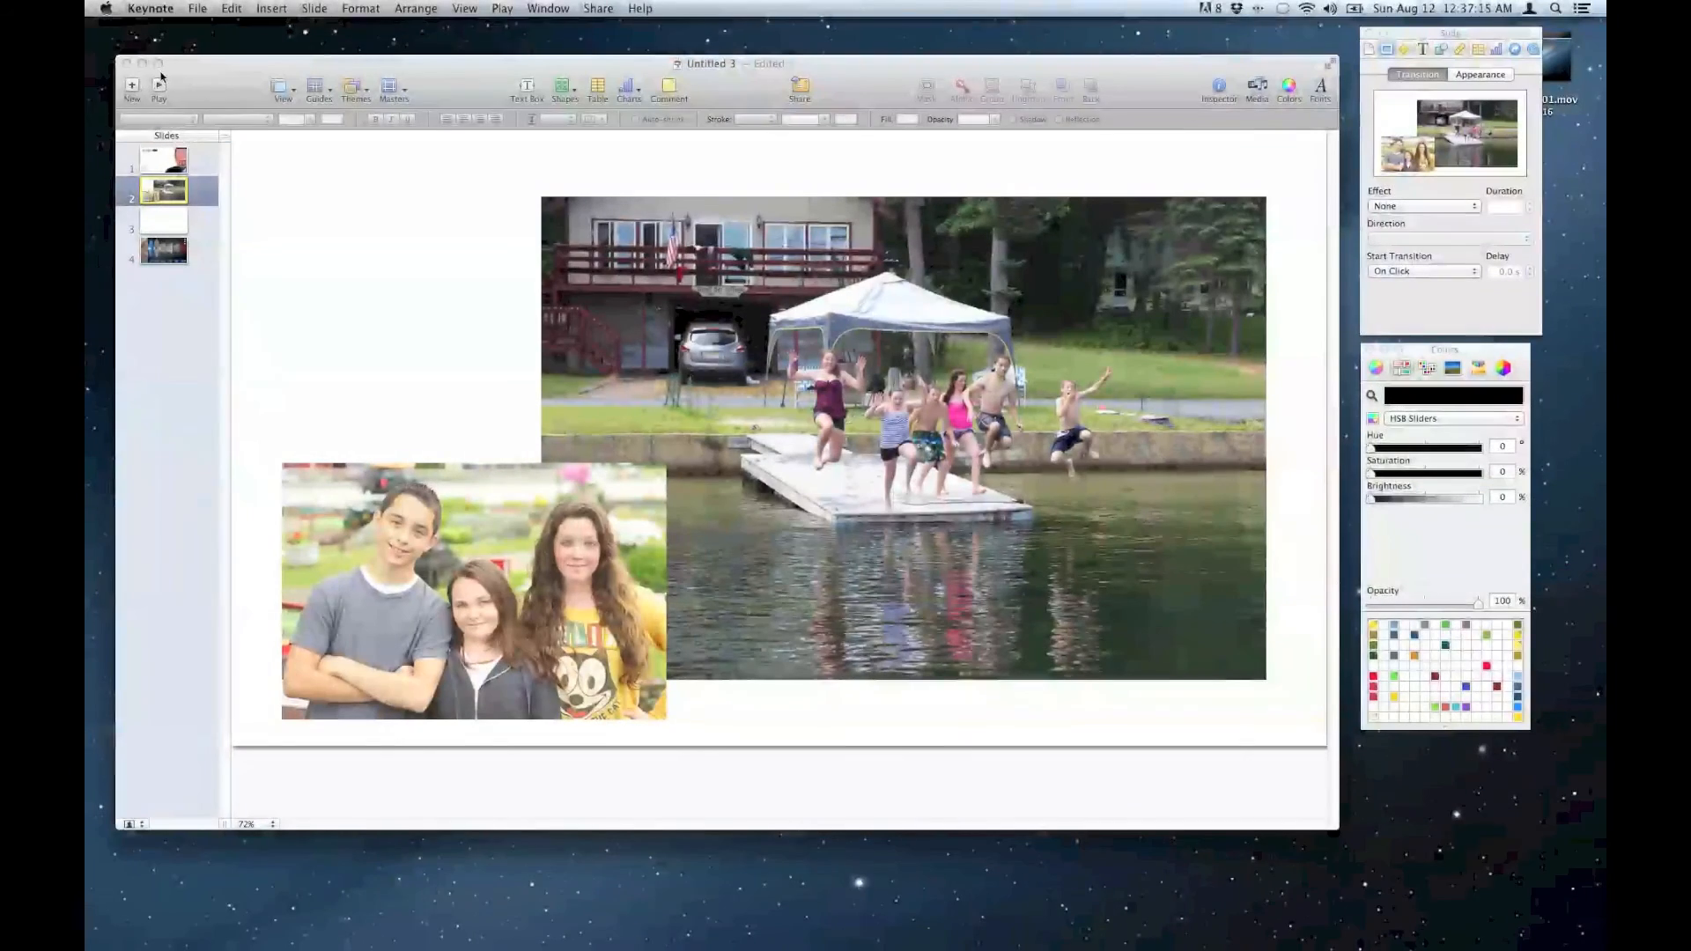
Step: Change slide 1's transition effect to Revolve from the object effects
{"action": "left_click", "coordinate": [160, 153]}
{"action": "left_click", "coordinate": [1423, 205]}
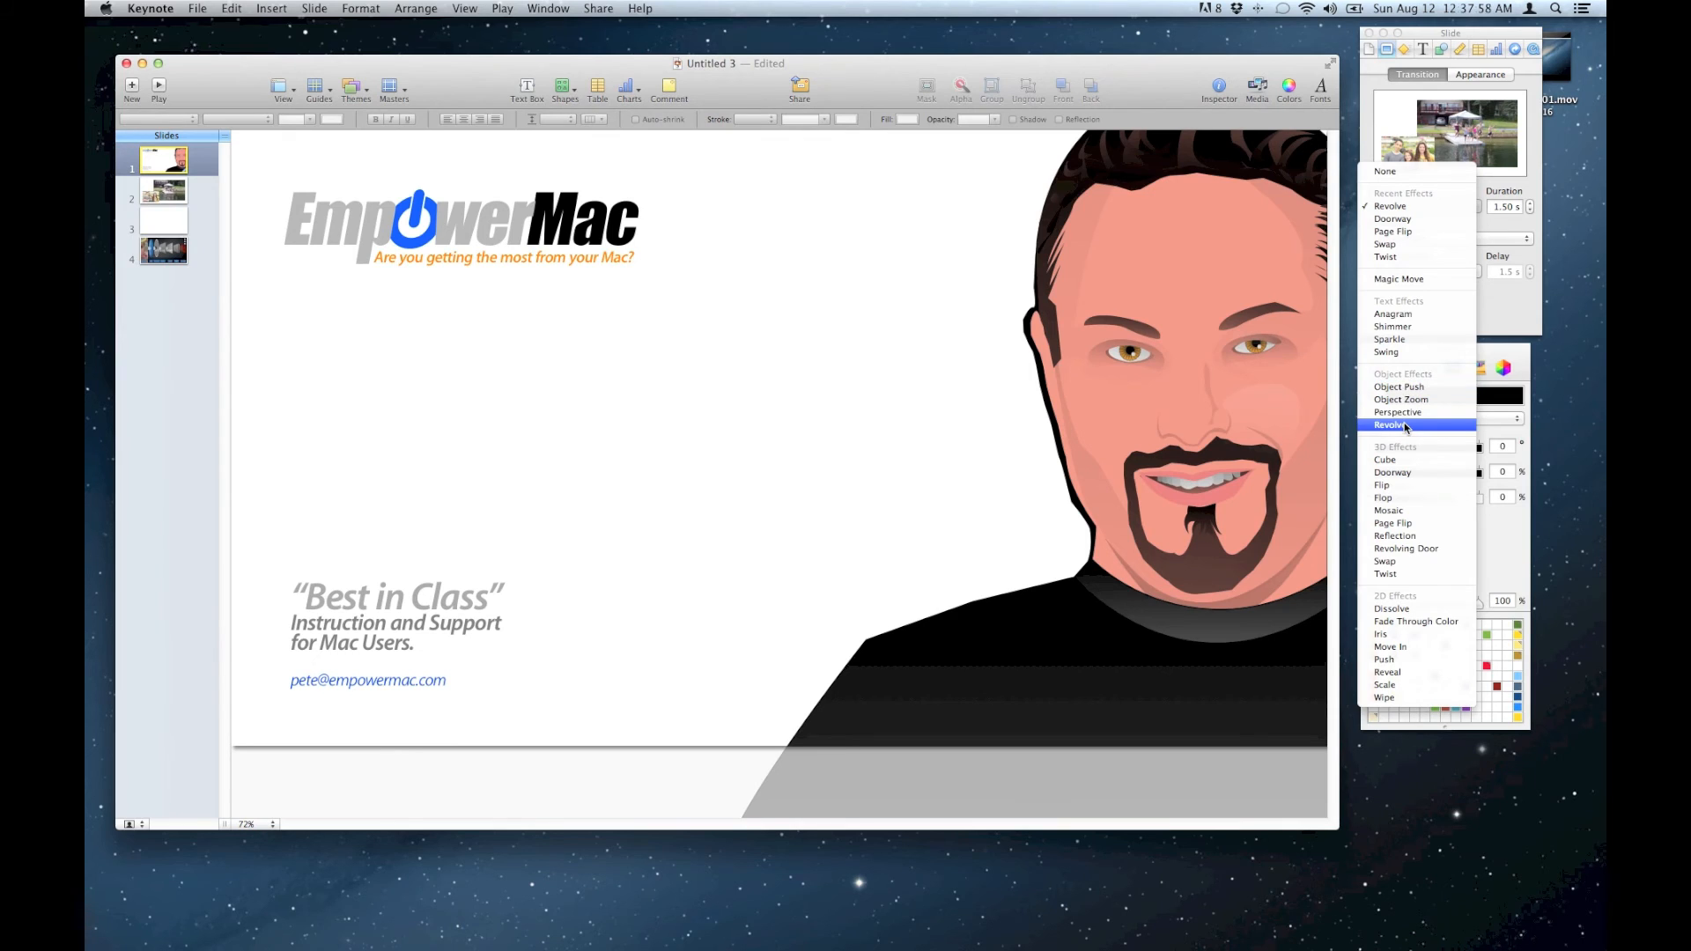
{"action": "left_click", "coordinate": [1479, 123]}
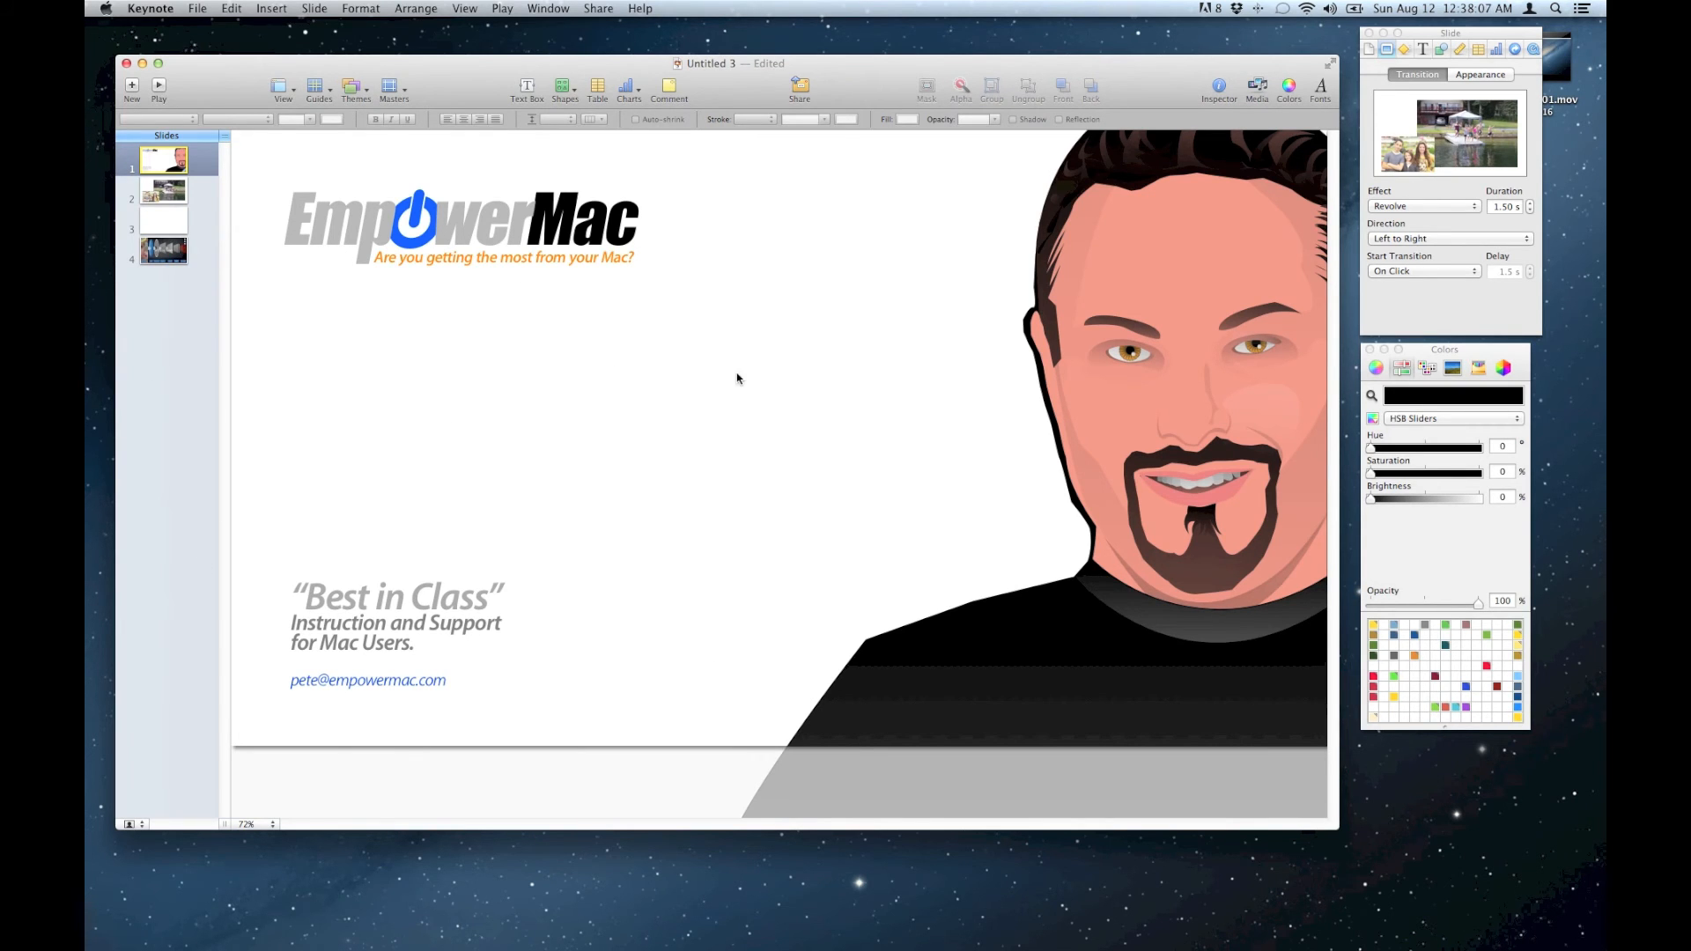
Step: View slide 2, play the slideshow from slide 1 to check the Revolve transition, and exit the show
{"action": "left_click", "coordinate": [158, 189]}
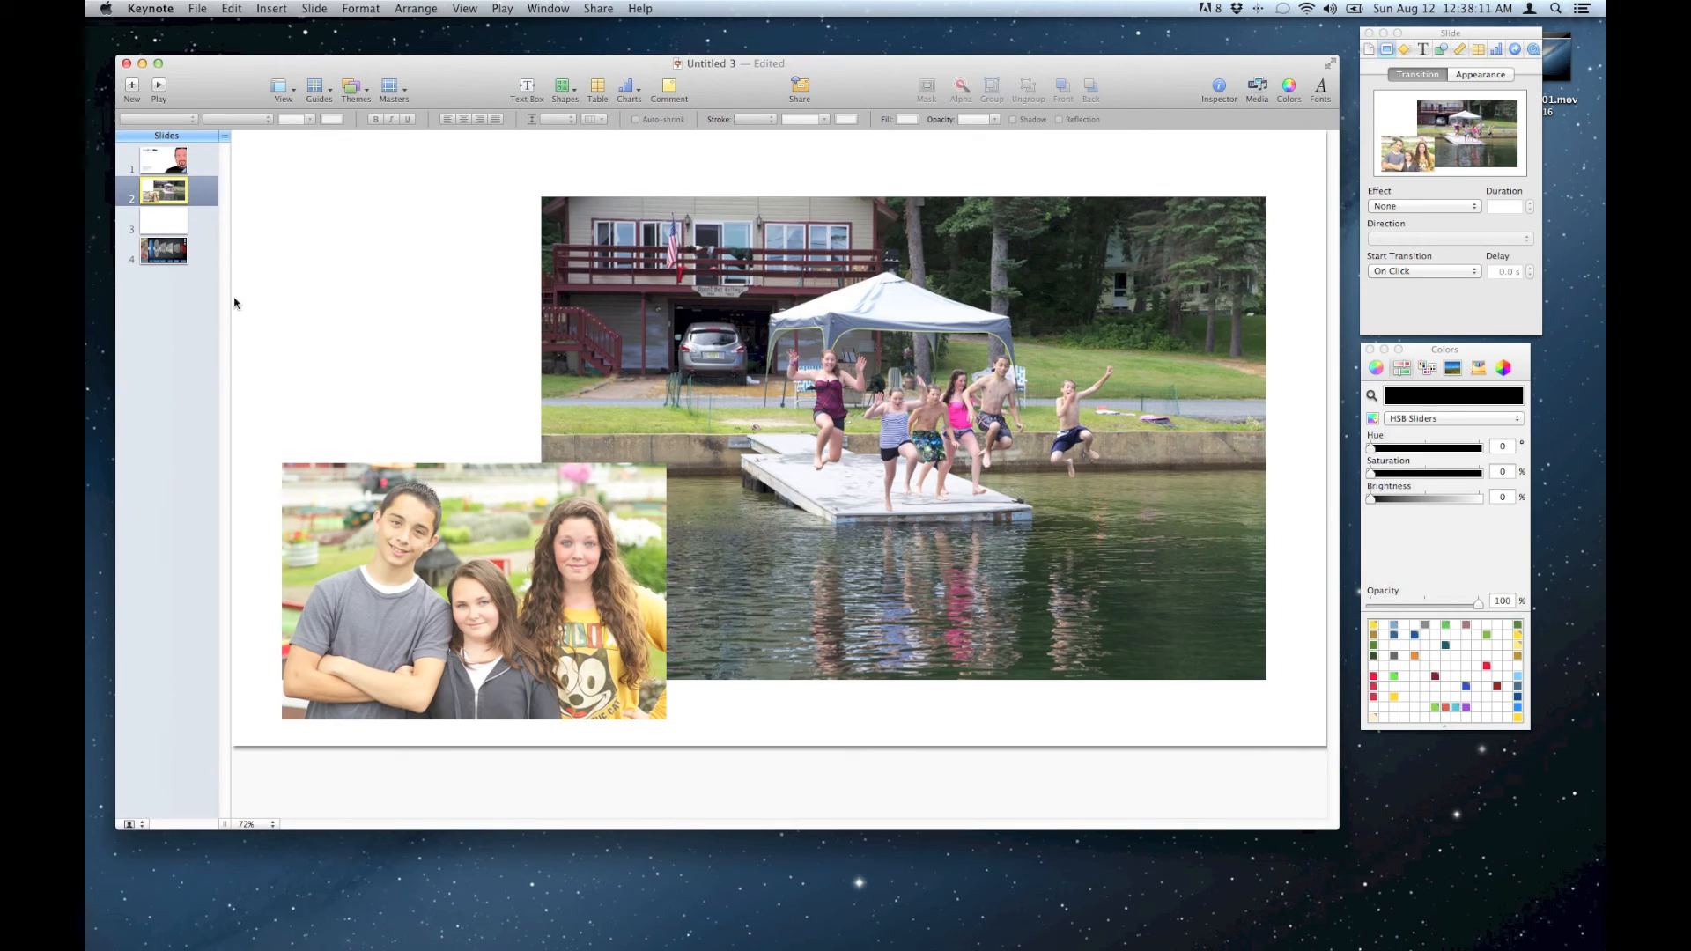
{"action": "left_click", "coordinate": [159, 164]}
{"action": "left_click", "coordinate": [160, 85]}
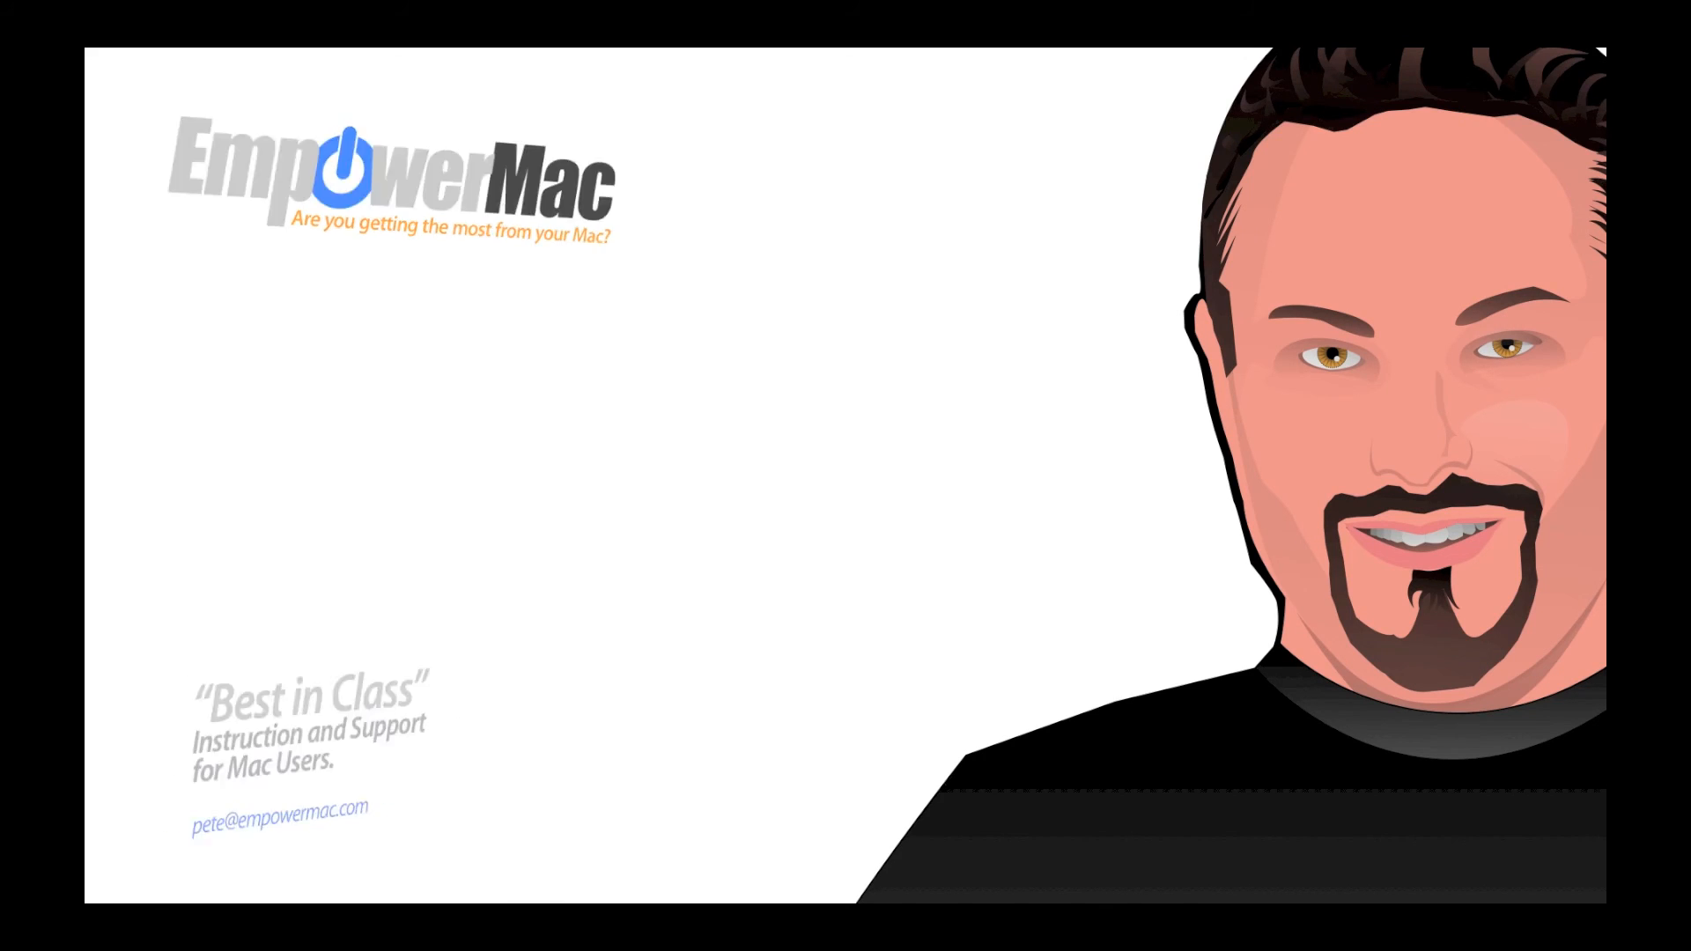
{"action": "left_click", "coordinate": [161, 85]}
{"action": "key", "text": "Escape"}
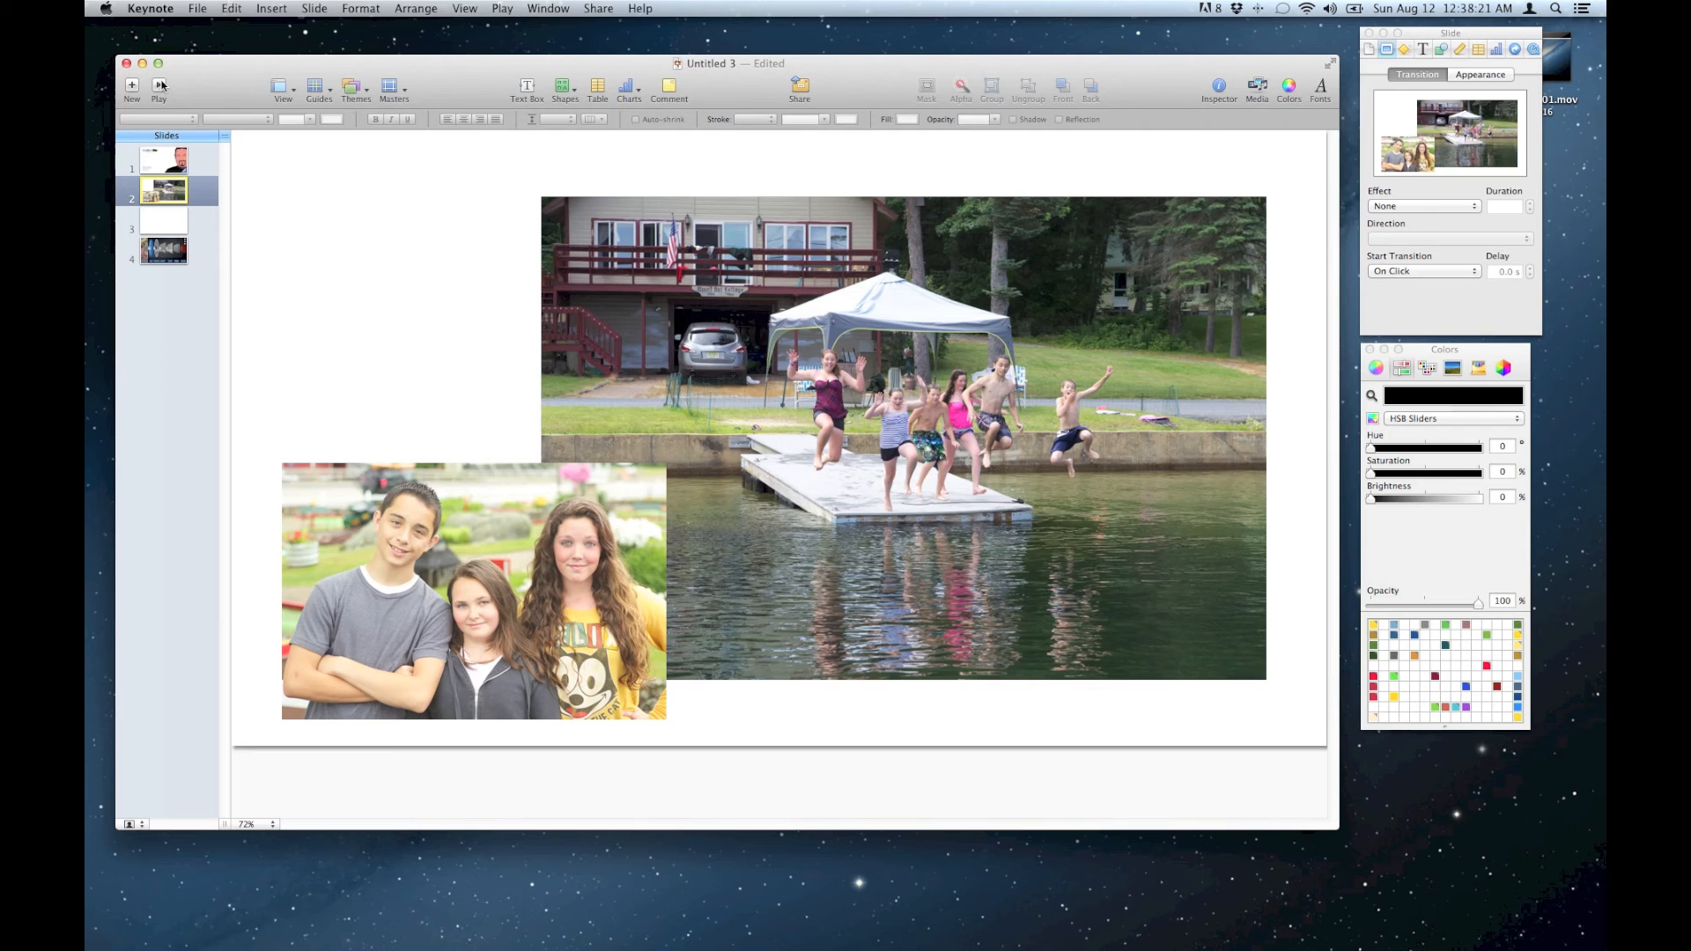
Step: Set the direction of slide 1's Revolve transition to Random and play the slideshow to check it
{"action": "left_click", "coordinate": [143, 155]}
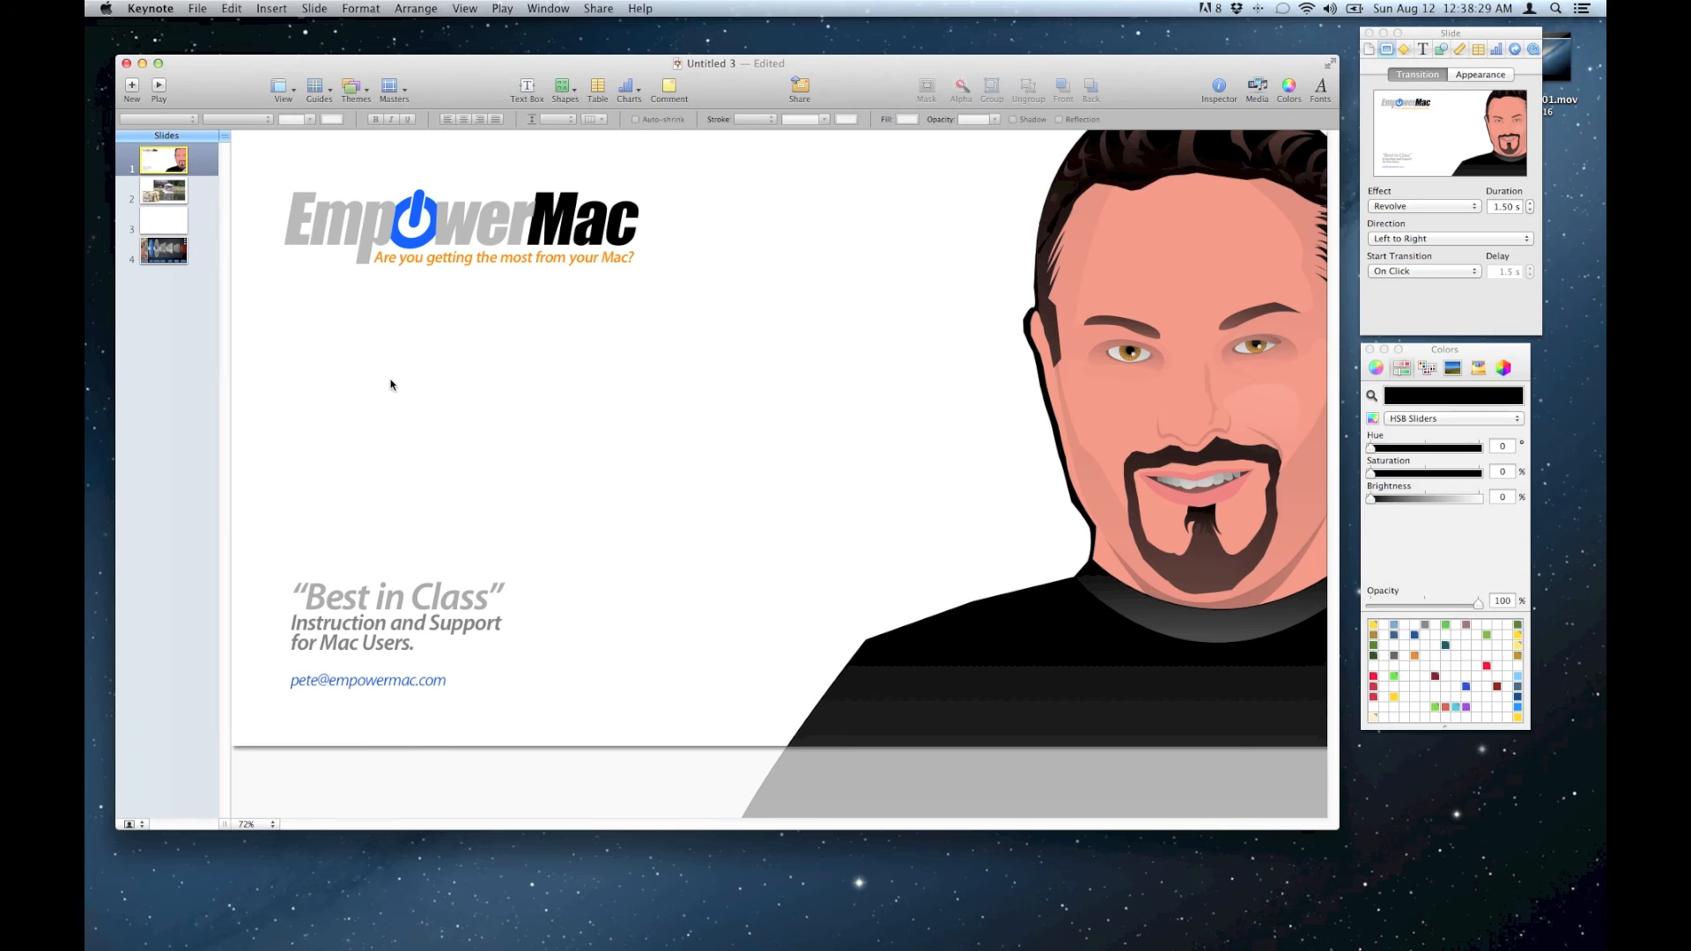
{"action": "left_click", "coordinate": [1420, 238]}
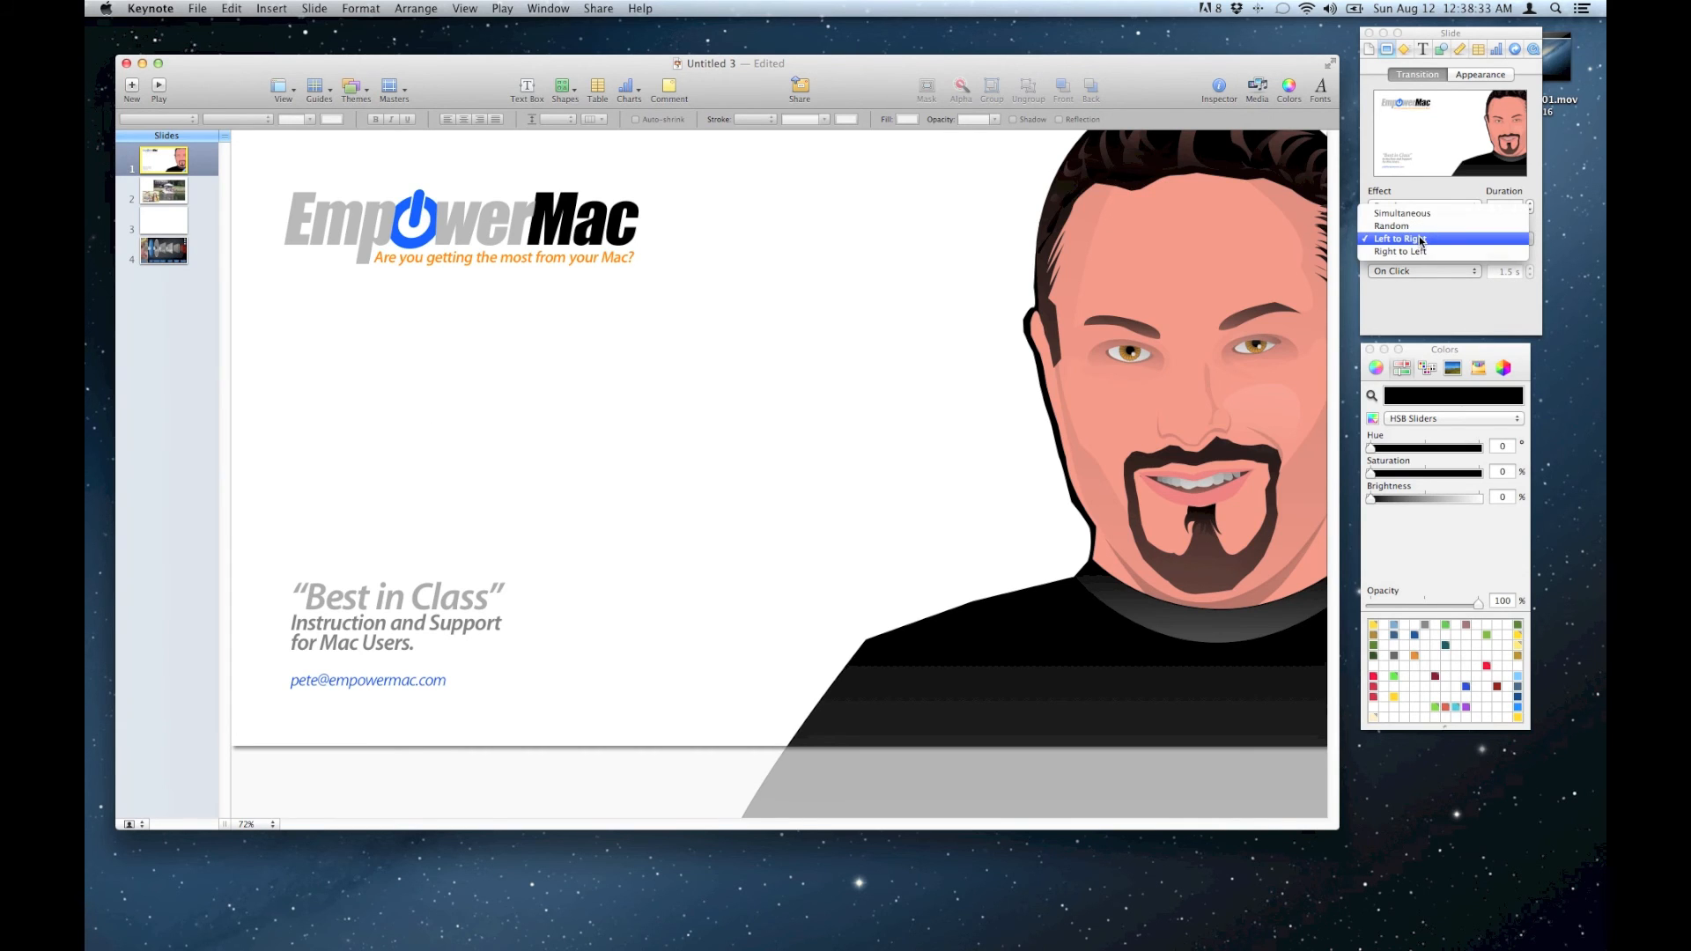
{"action": "left_click", "coordinate": [1414, 226]}
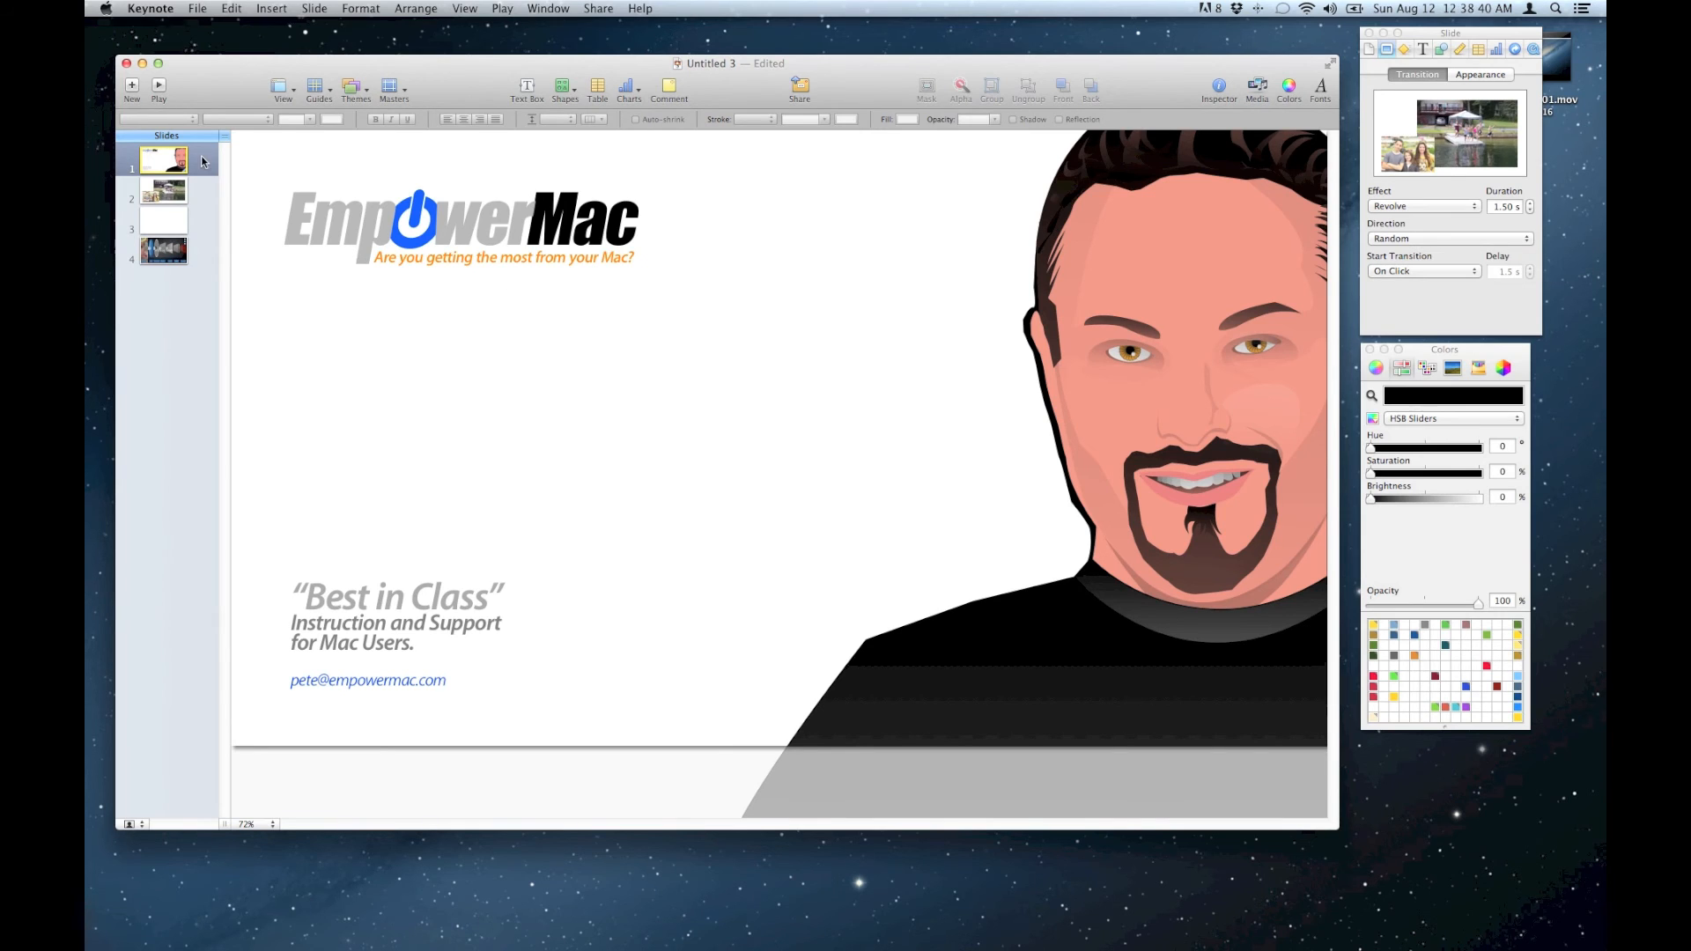
{"action": "left_click", "coordinate": [163, 91]}
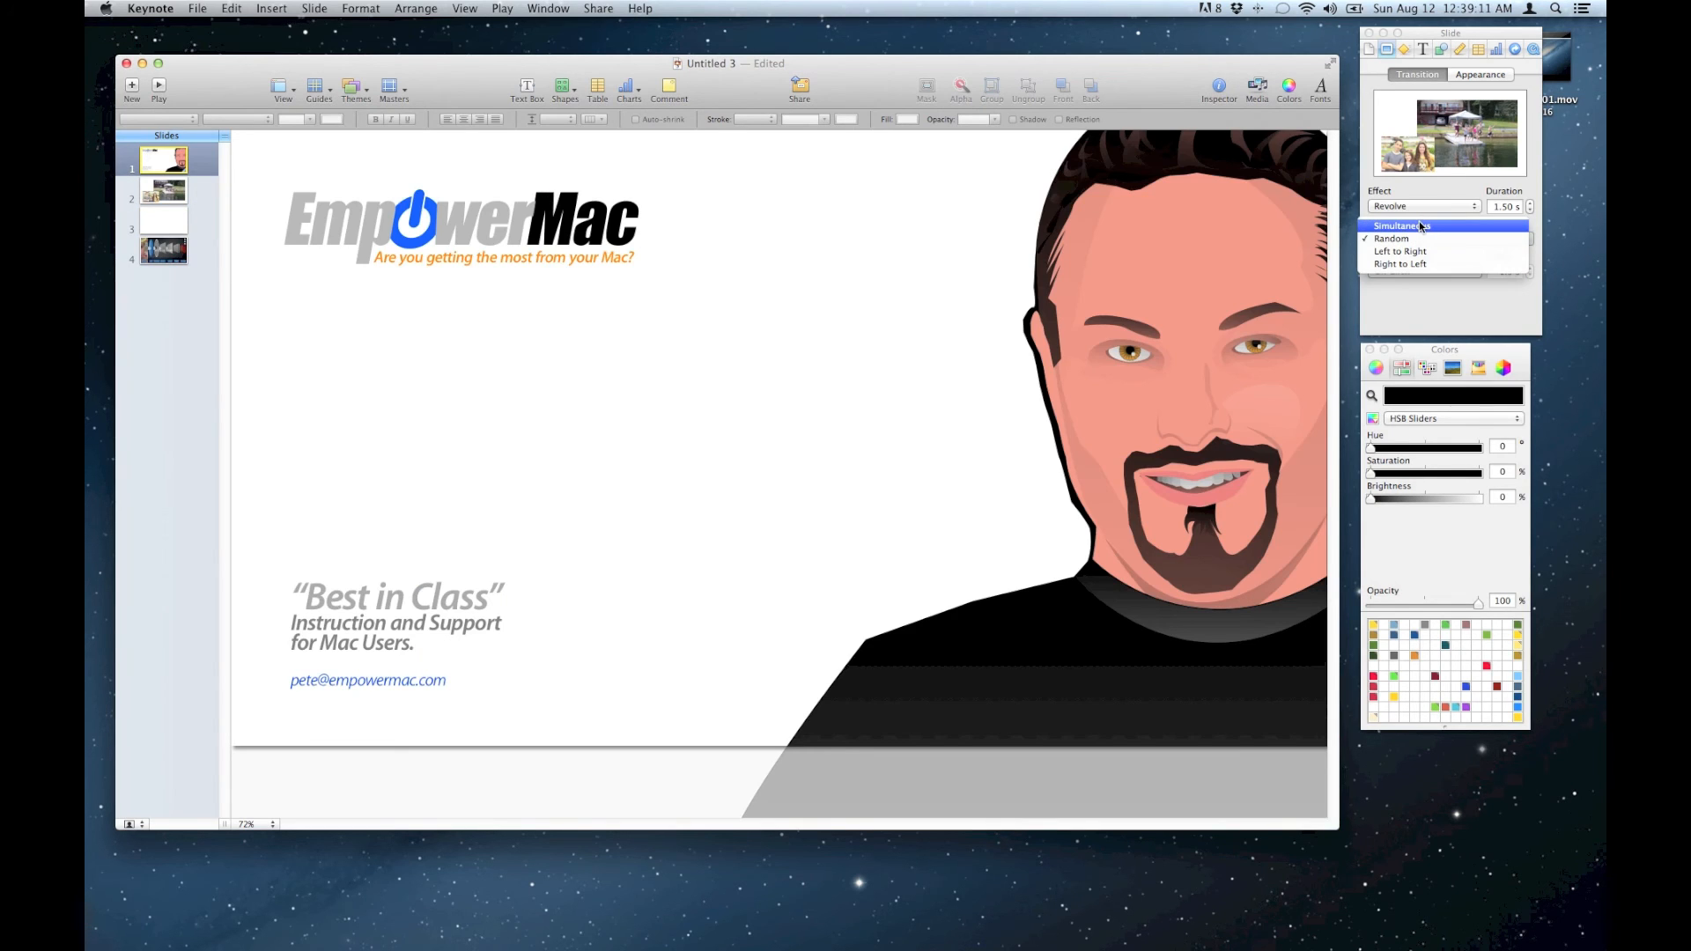
Step: Set the direction of slide 1's Revolve transition to Simultaneous, play through to slide 2, and exit the show
{"action": "left_click", "coordinate": [1419, 227]}
{"action": "left_click", "coordinate": [159, 88]}
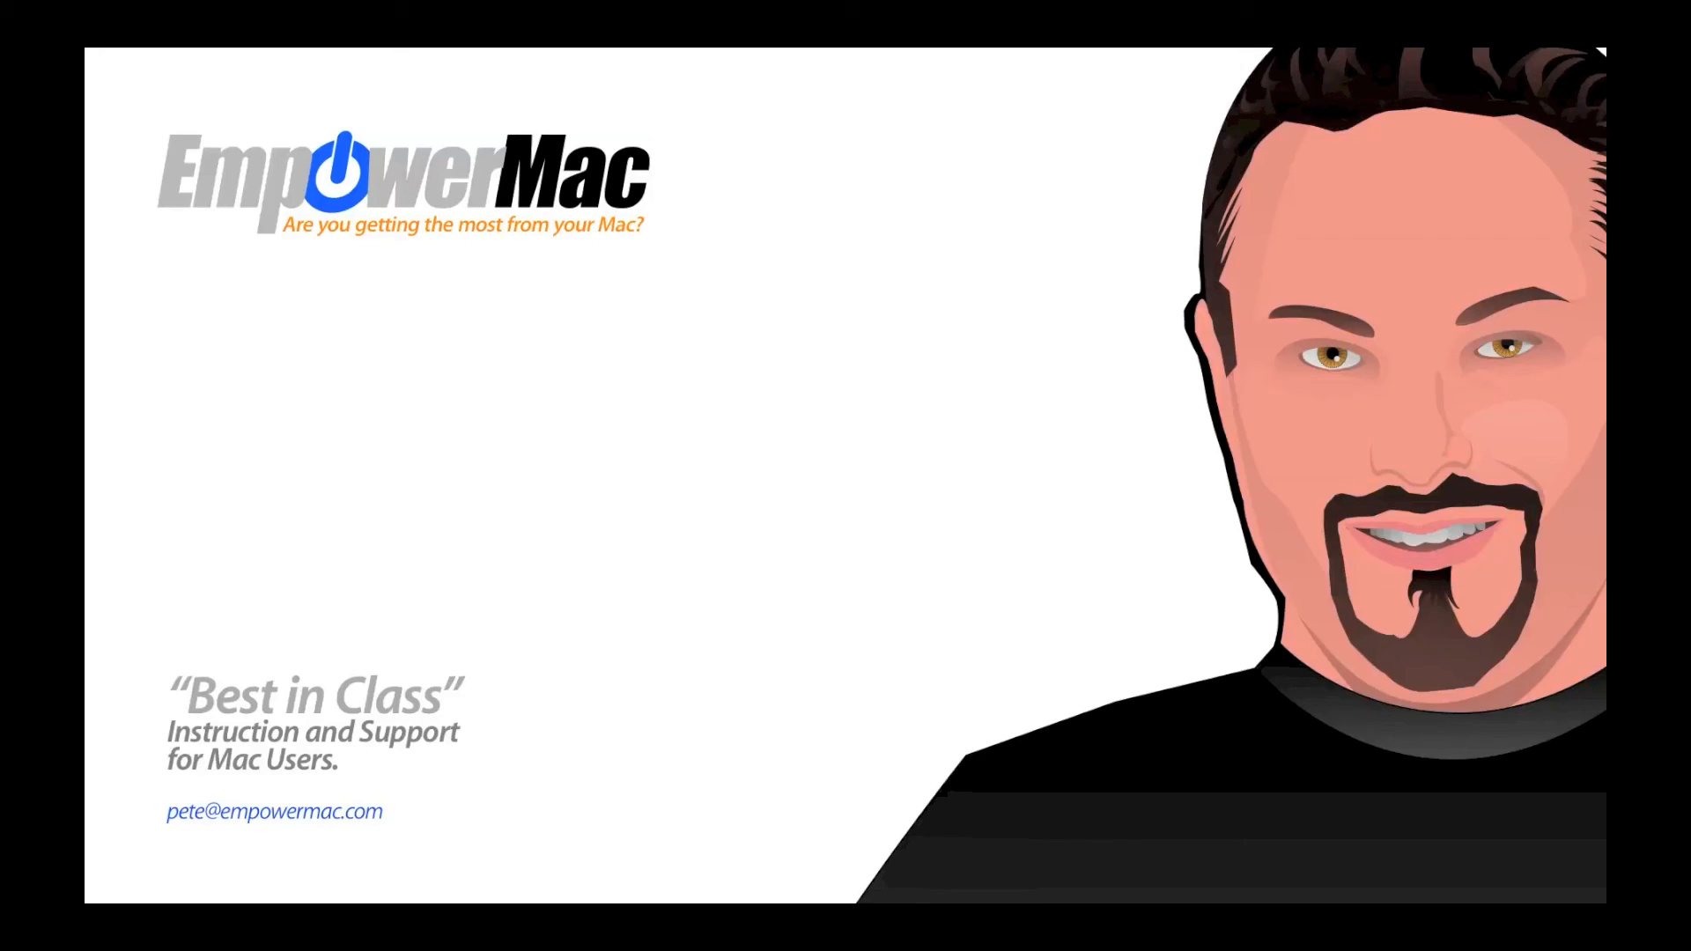
{"action": "key", "text": "space"}
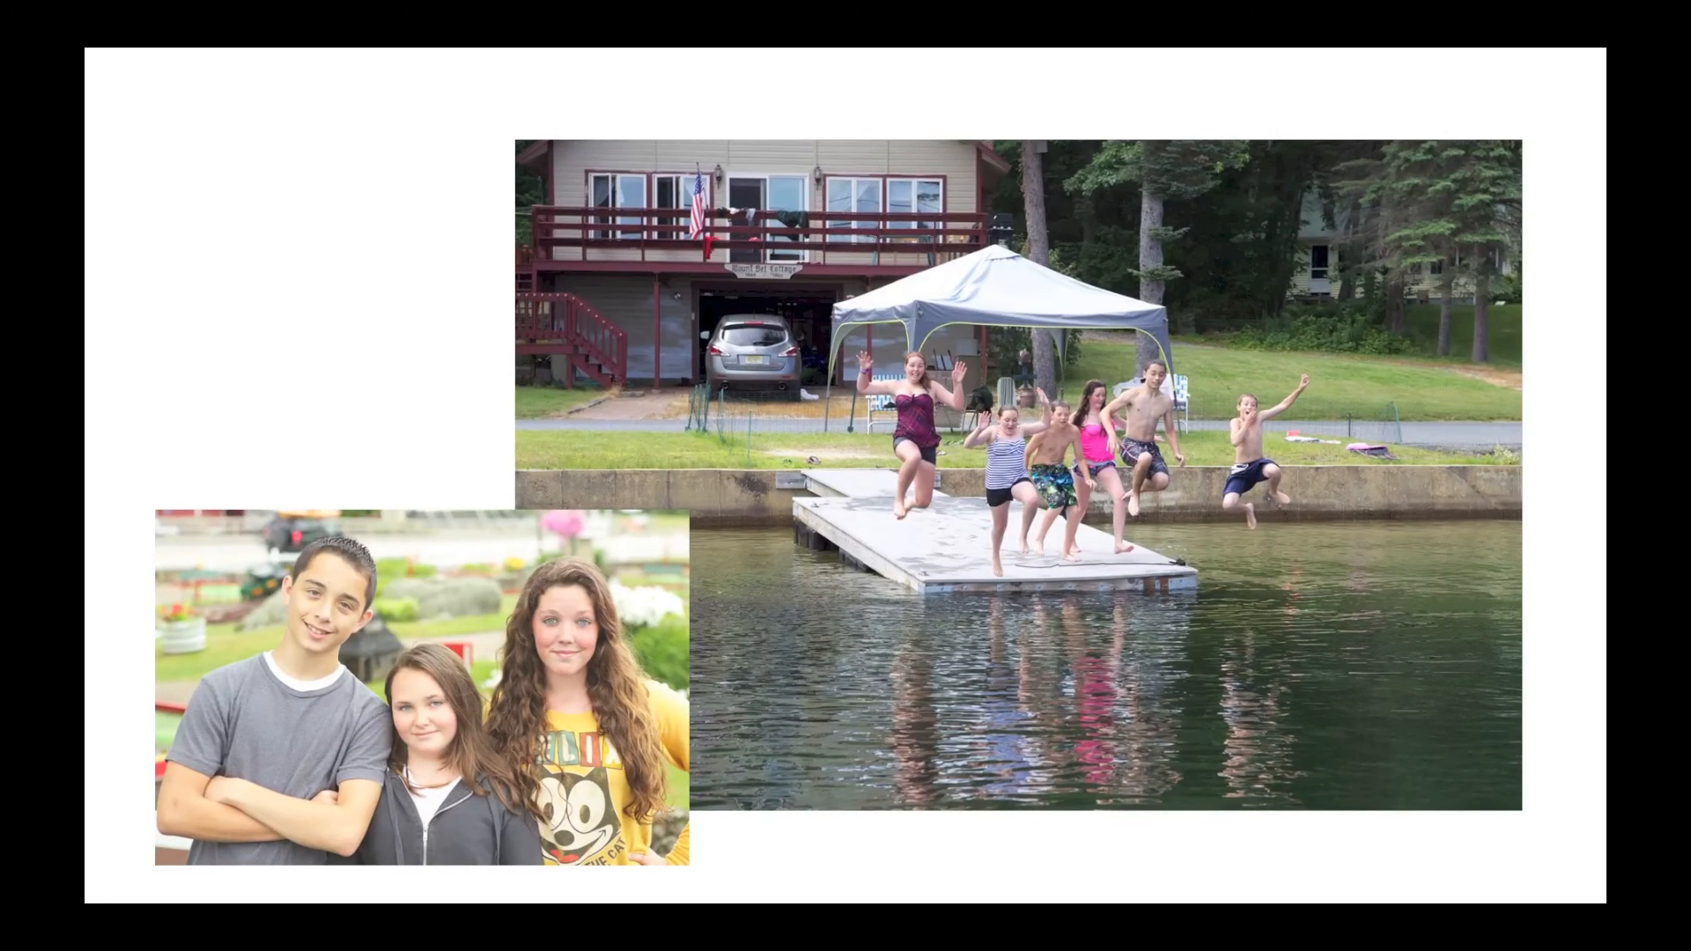
{"action": "key", "text": "Escape"}
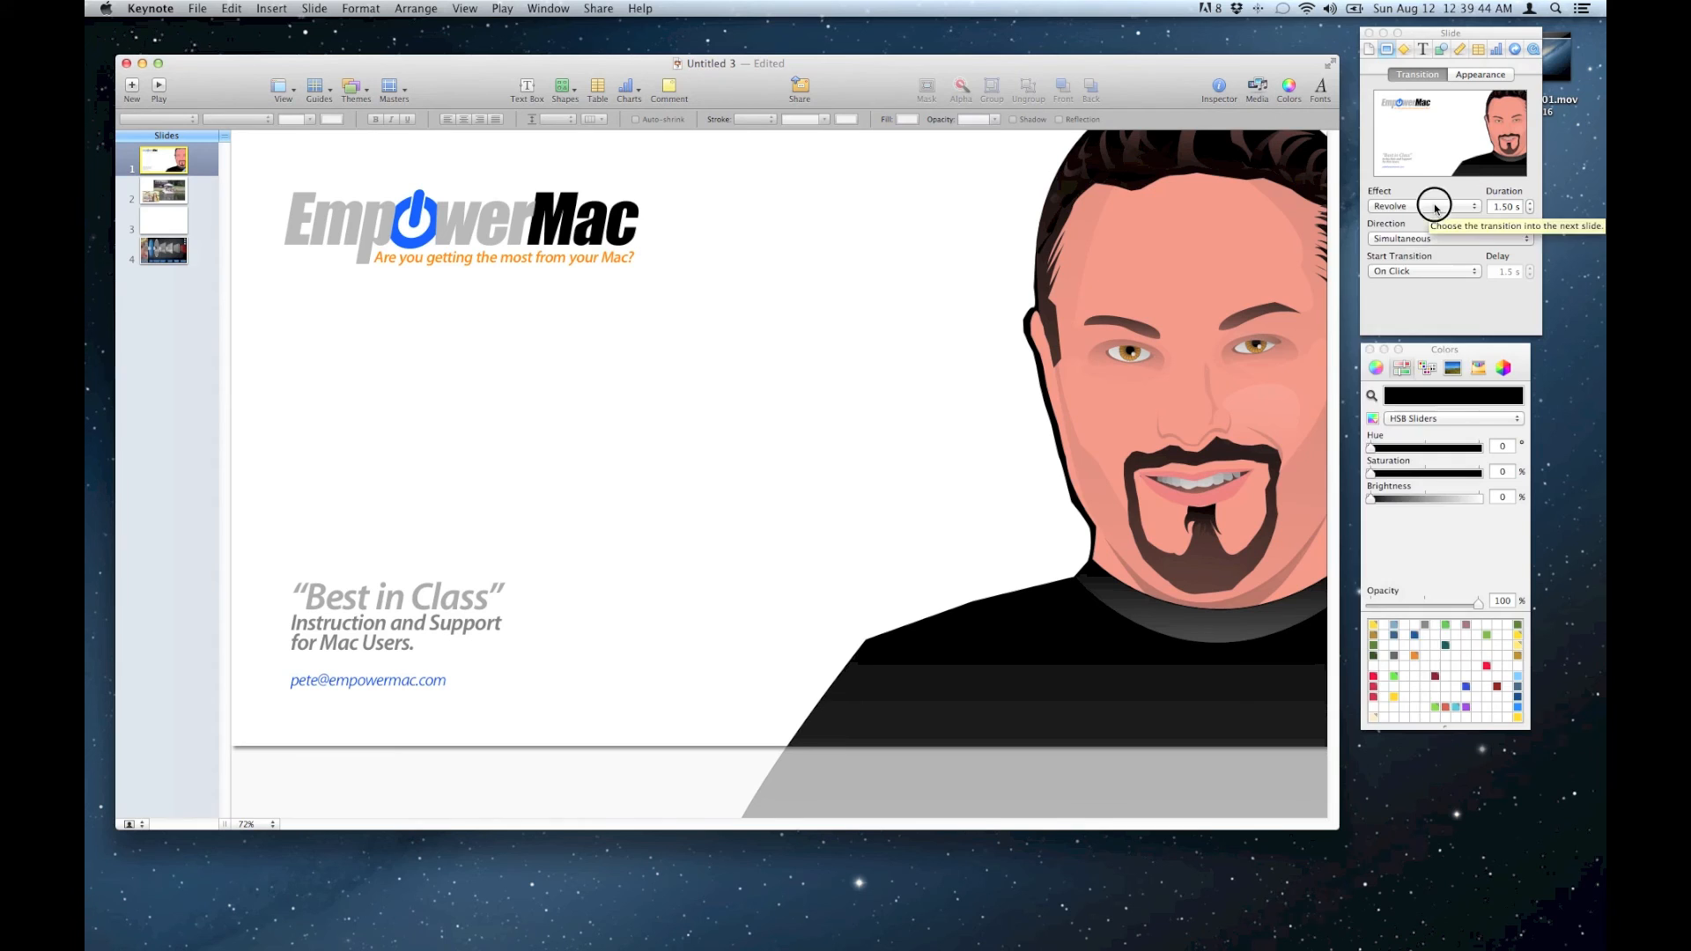
Step: Change slide 1's transition effect to Perspective, play through to slide 2, and return to slide 1 in the editor
{"action": "left_click", "coordinate": [1434, 204]}
{"action": "left_click", "coordinate": [1418, 170]}
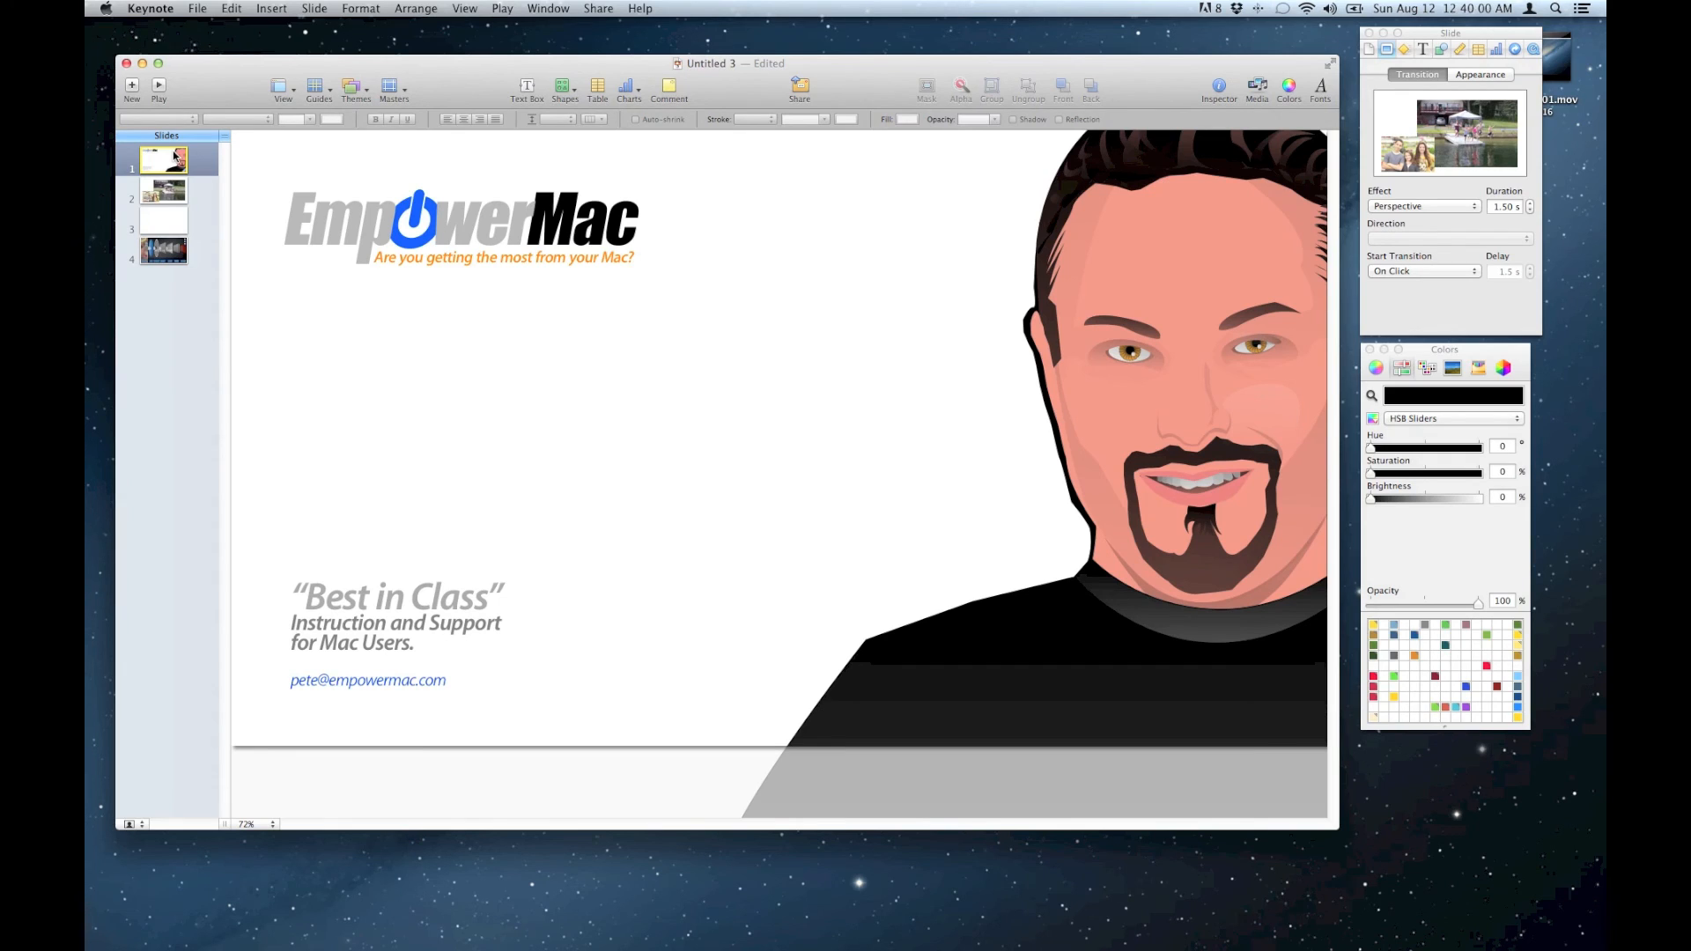
{"action": "left_click", "coordinate": [160, 87]}
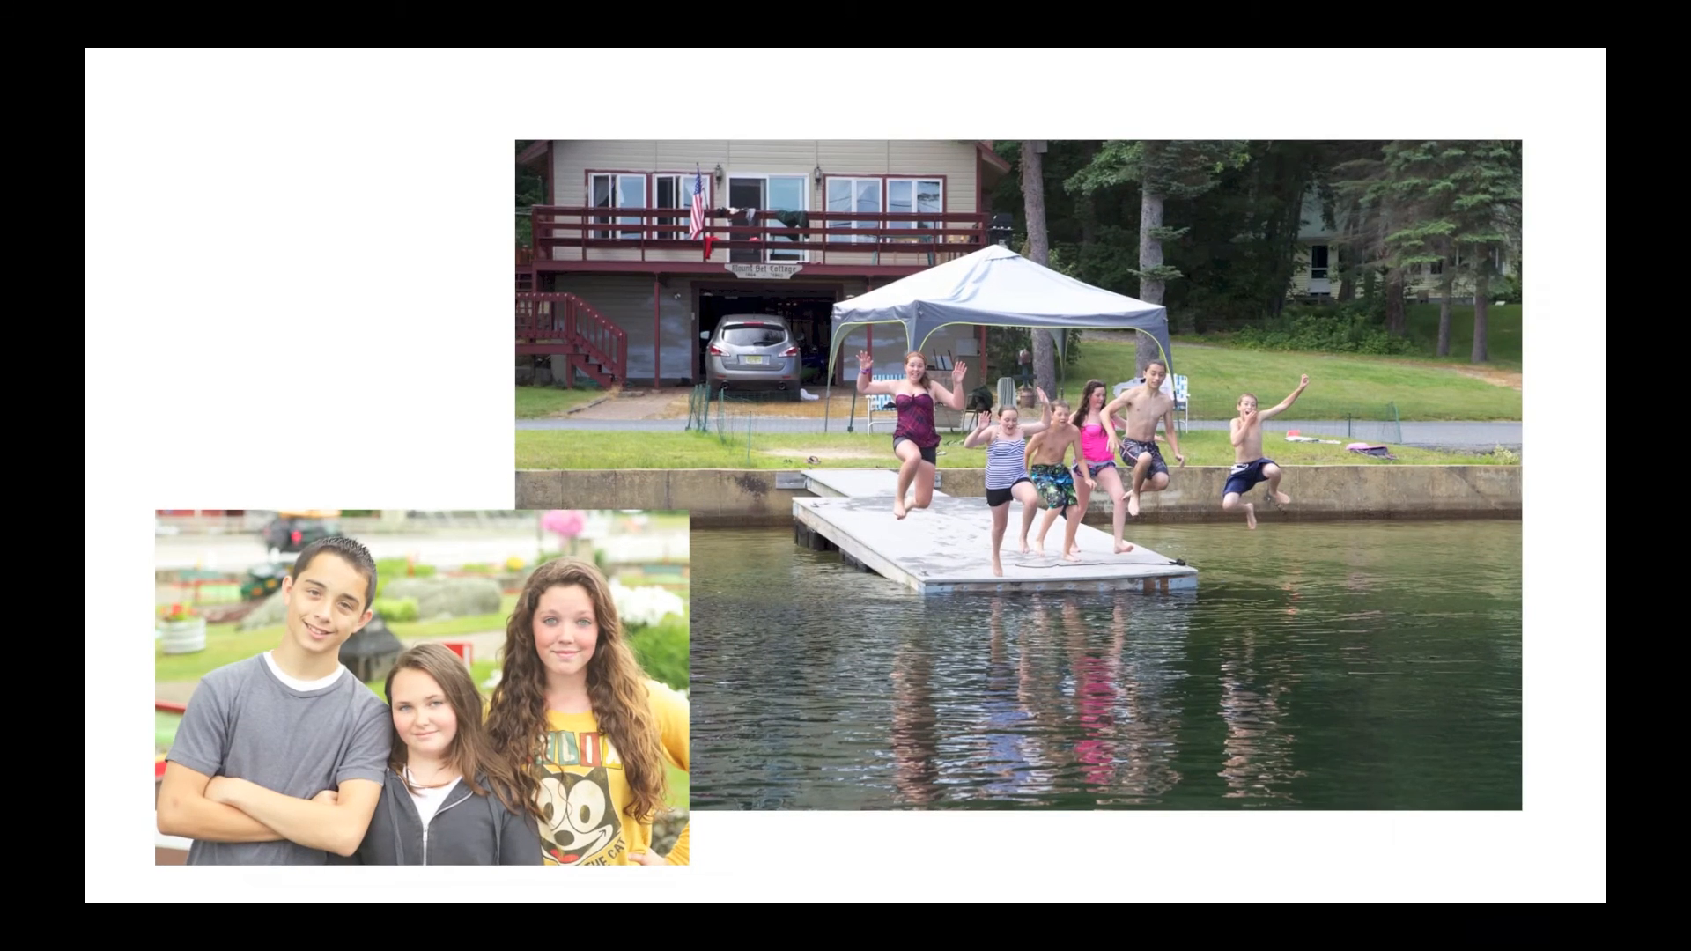
{"action": "key", "text": "Escape"}
{"action": "left_click", "coordinate": [176, 158]}
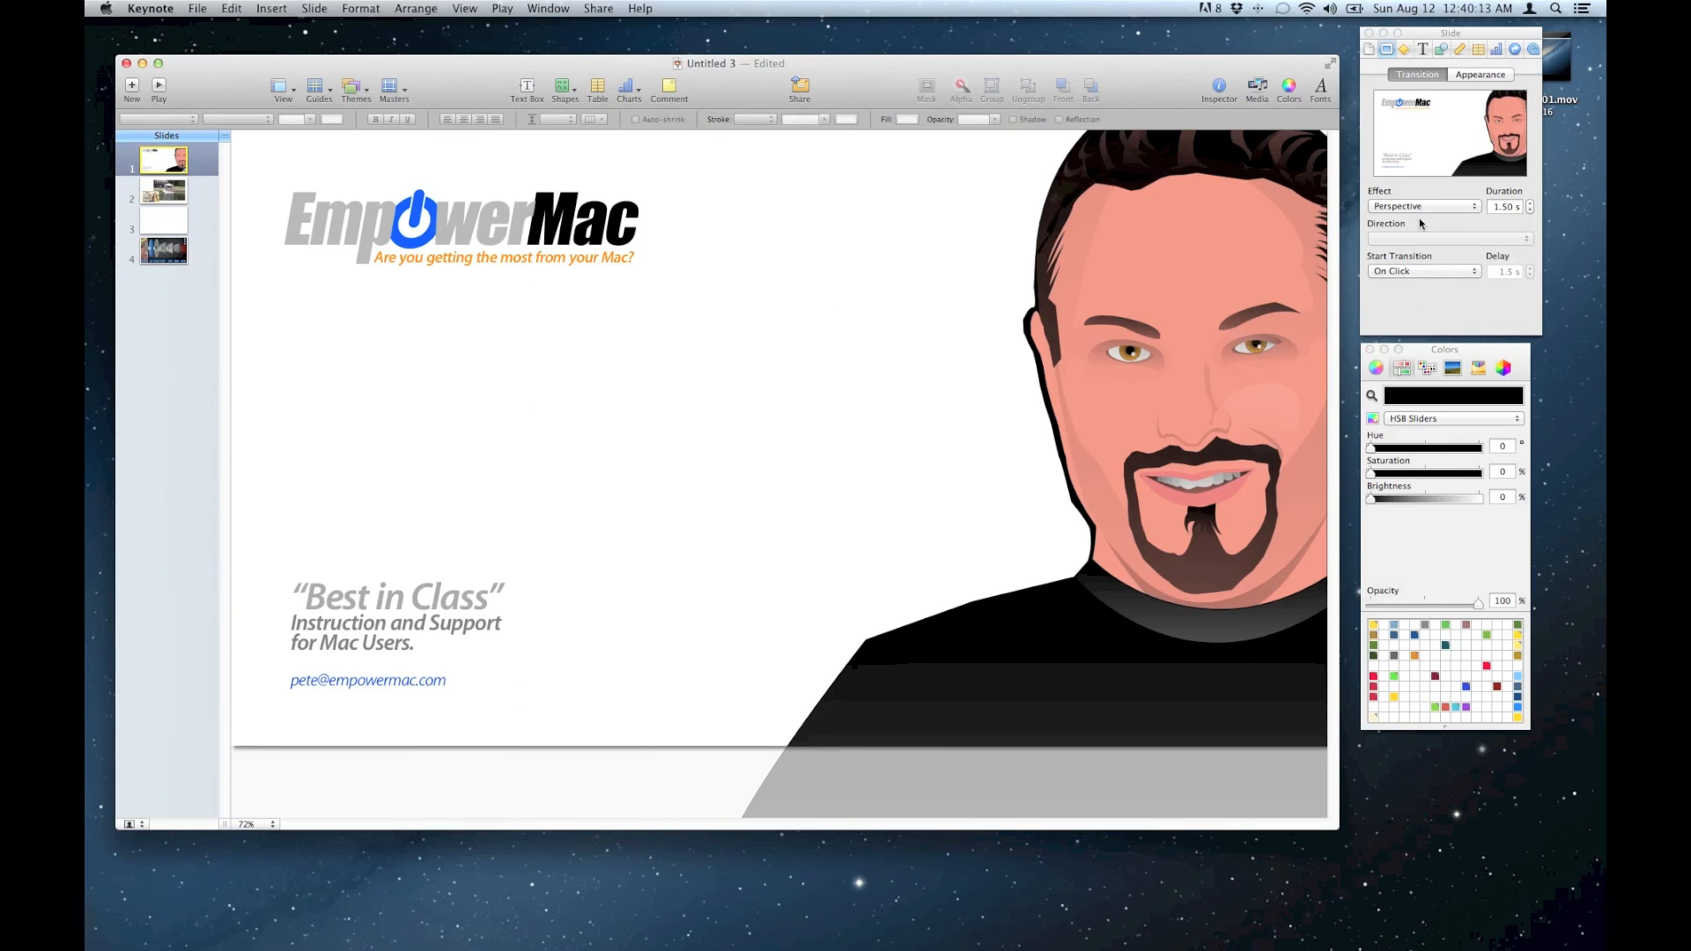
Step: Change slide 1's transition effect to Object Zoom, play through to slide 2, and return to slide 1 in the editor
{"action": "left_click", "coordinate": [1423, 206]}
{"action": "left_click", "coordinate": [1418, 392]}
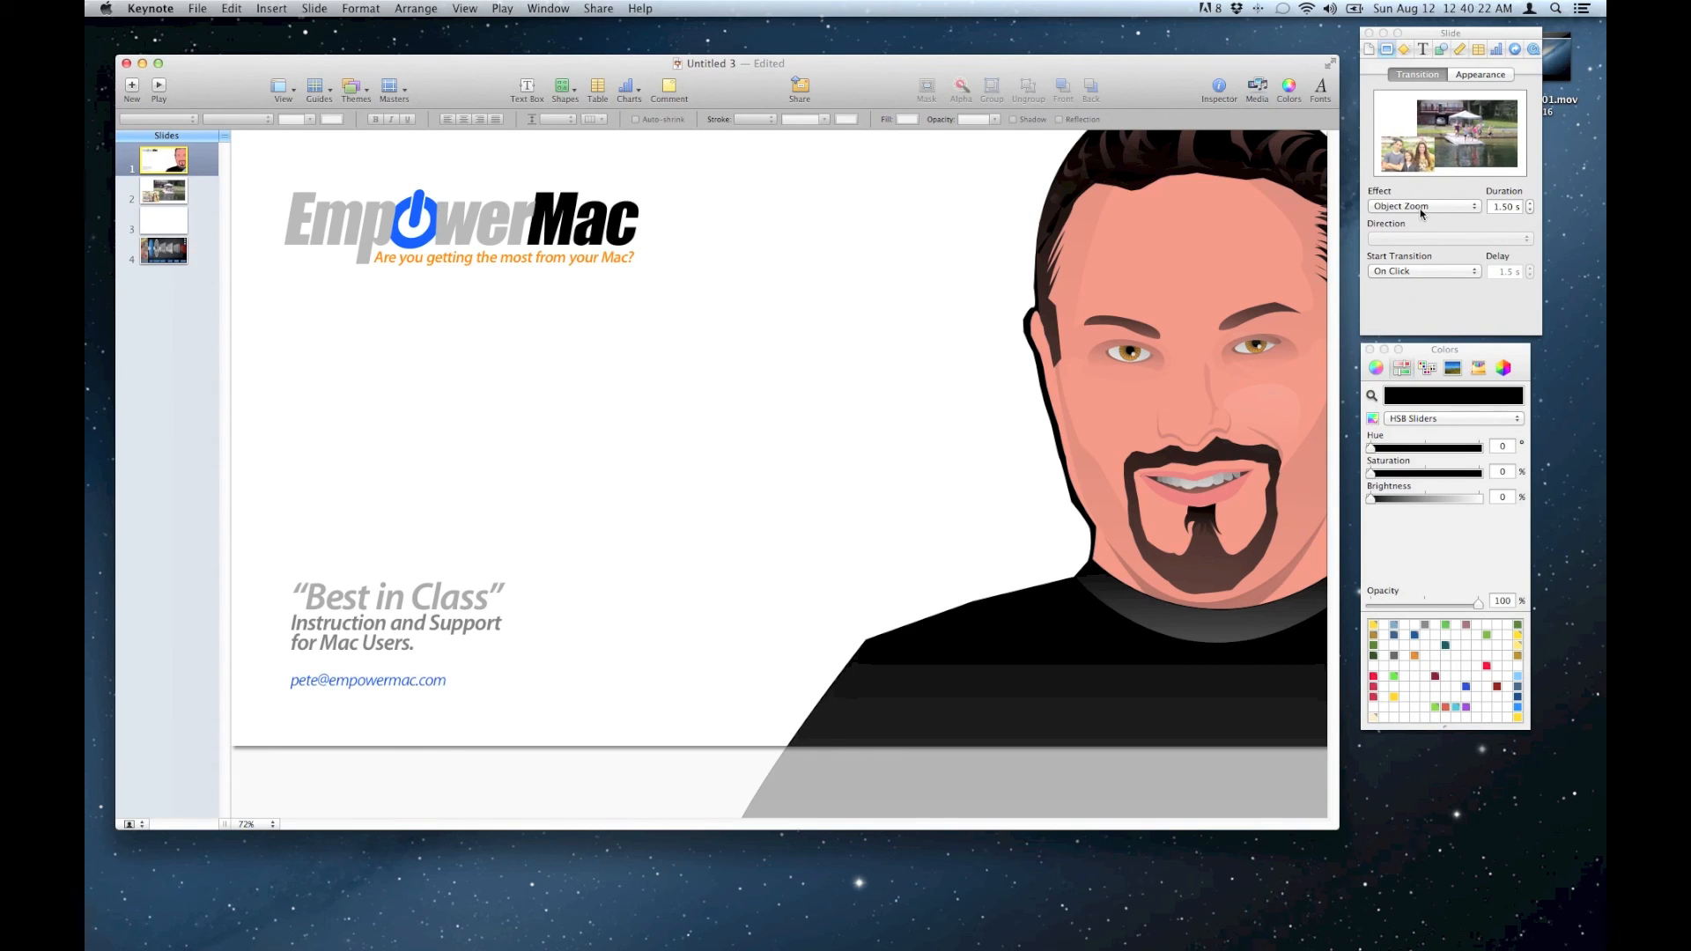
{"action": "left_click", "coordinate": [159, 89]}
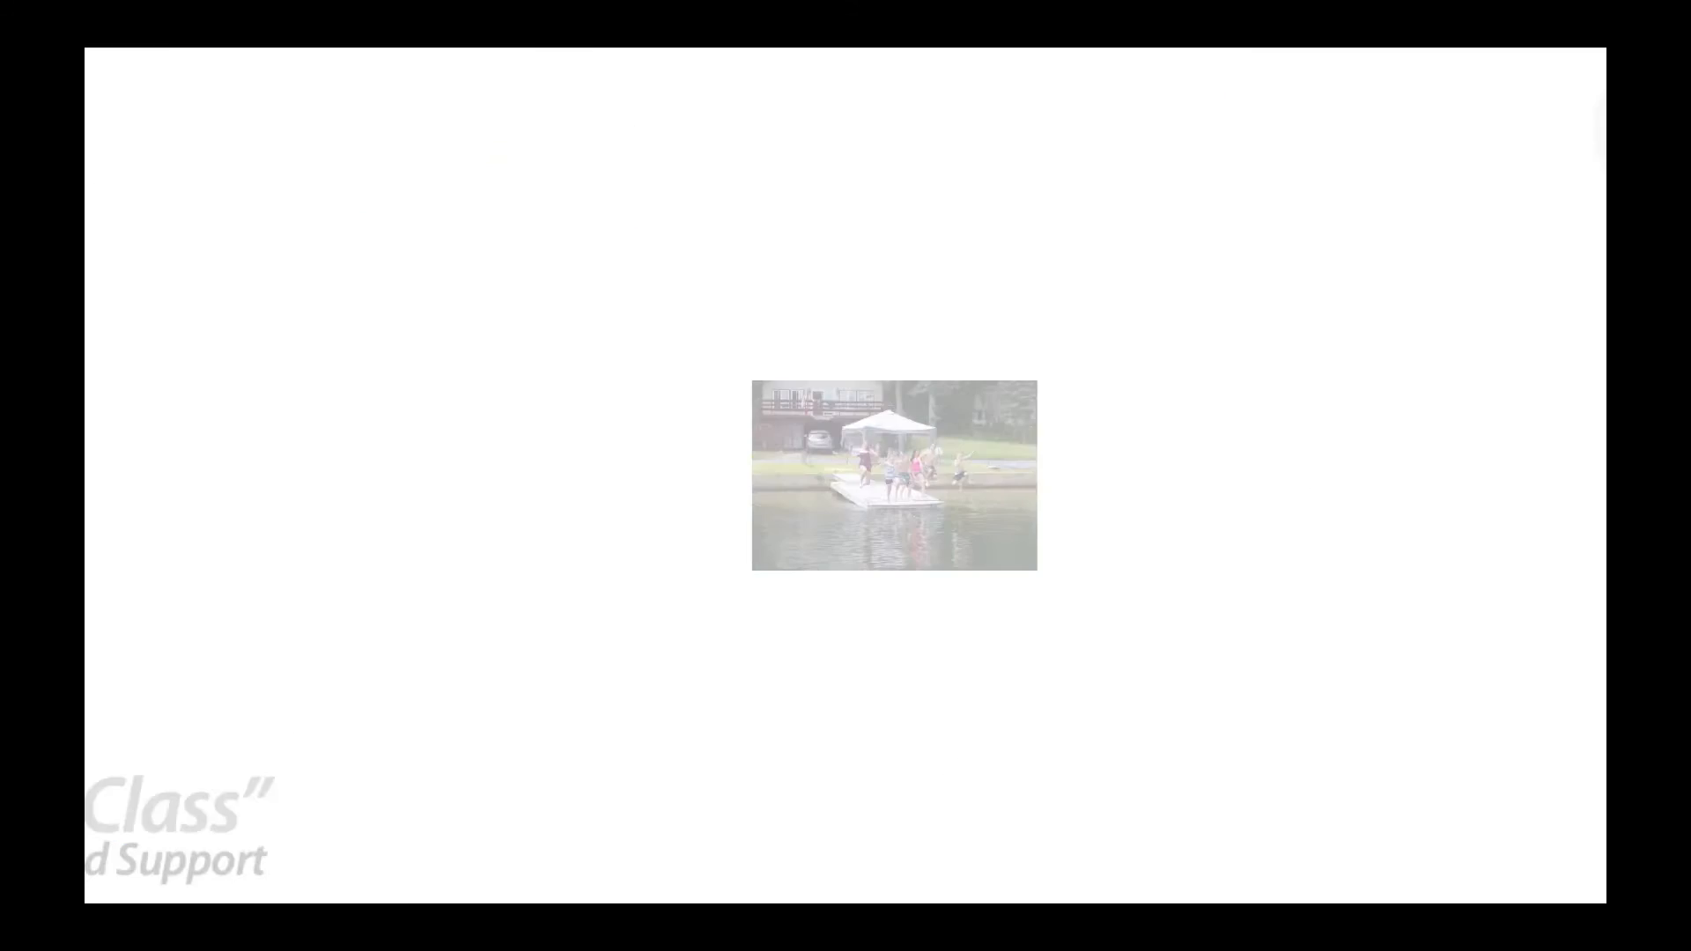
{"action": "key", "text": "Escape"}
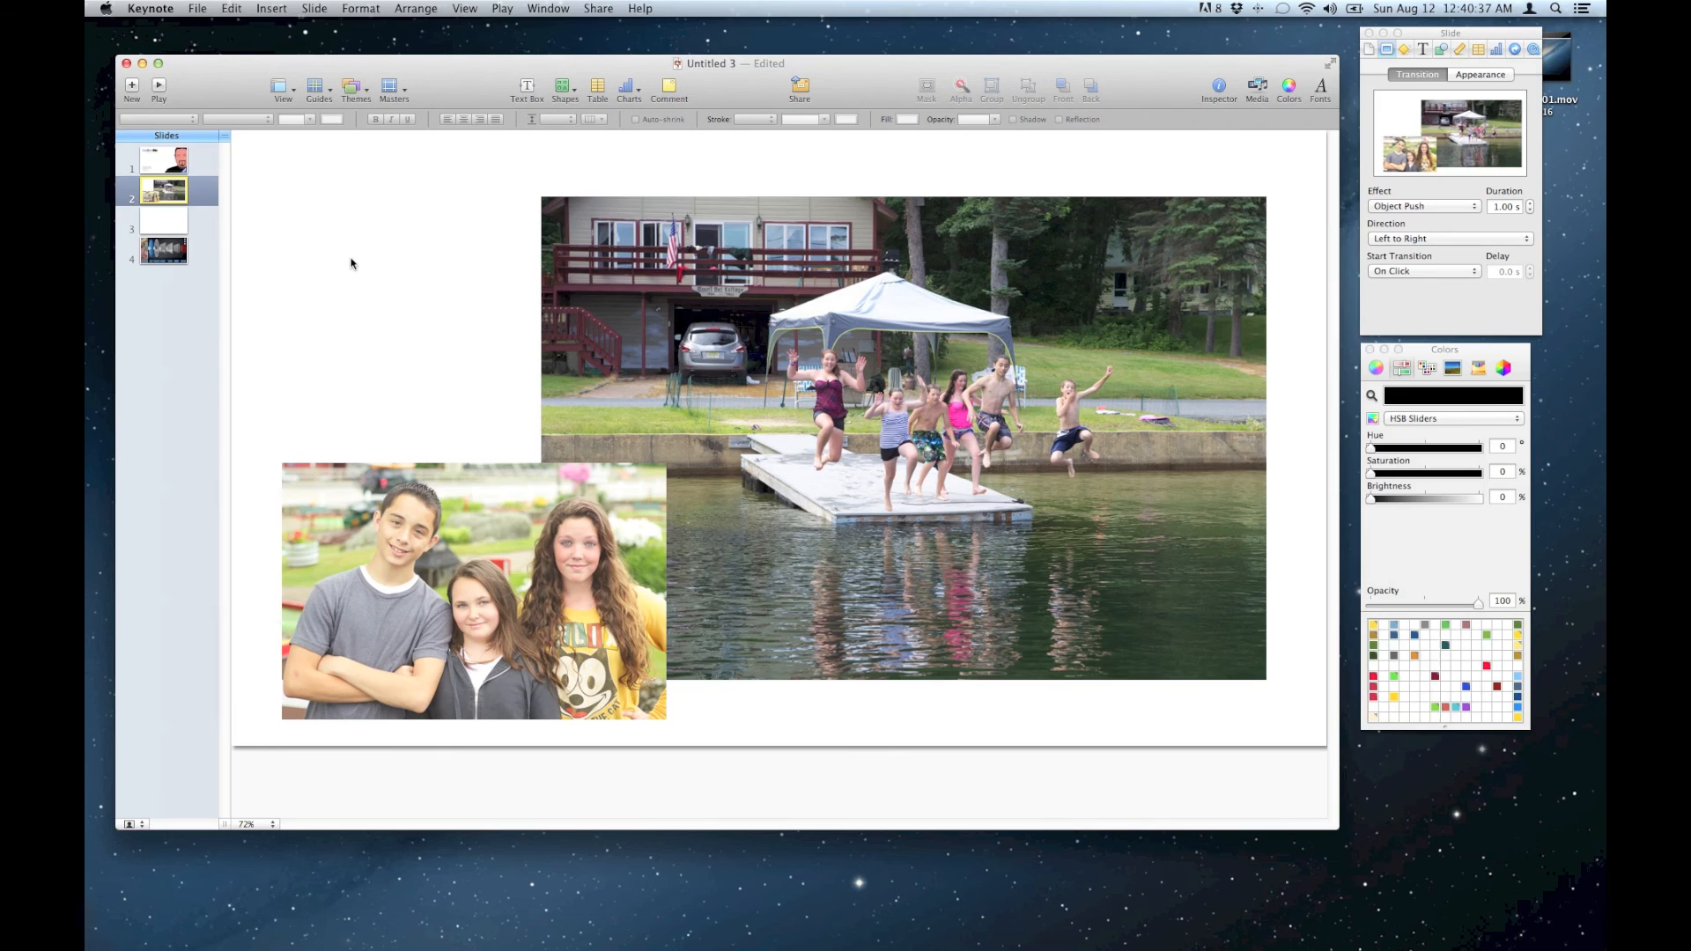
{"action": "left_click", "coordinate": [173, 175]}
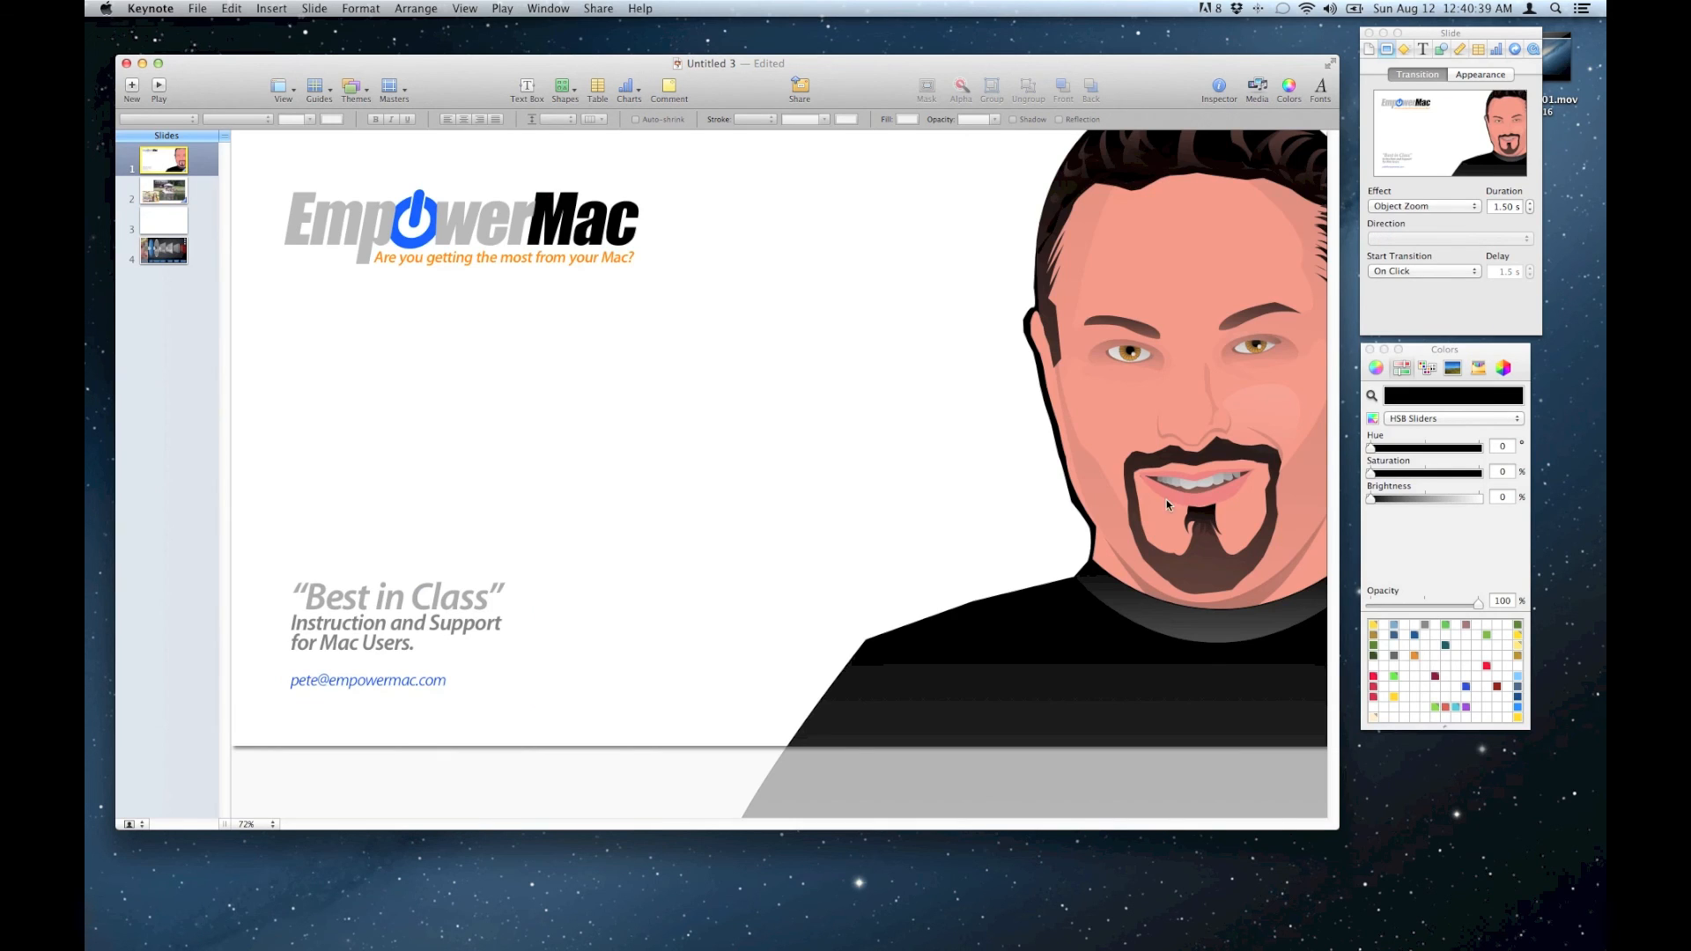
Step: Change slide 1's transition effect to Object Push and play the slideshow through to slide 2 to check it
{"action": "left_click", "coordinate": [1418, 208]}
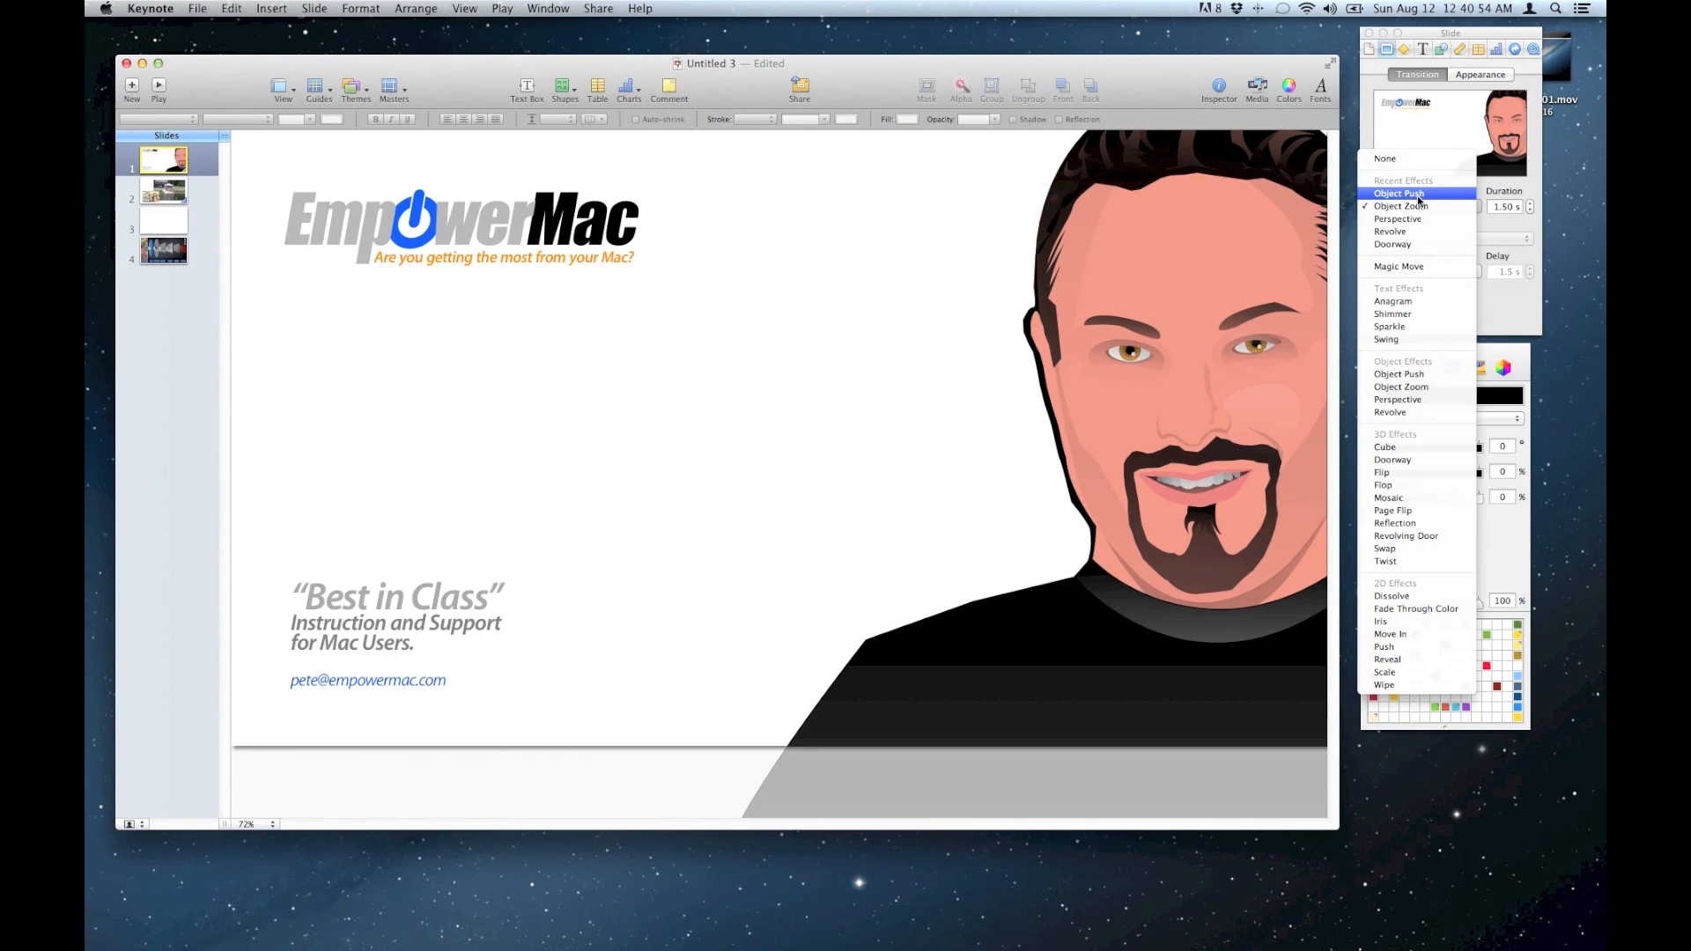
{"action": "left_click", "coordinate": [1418, 194]}
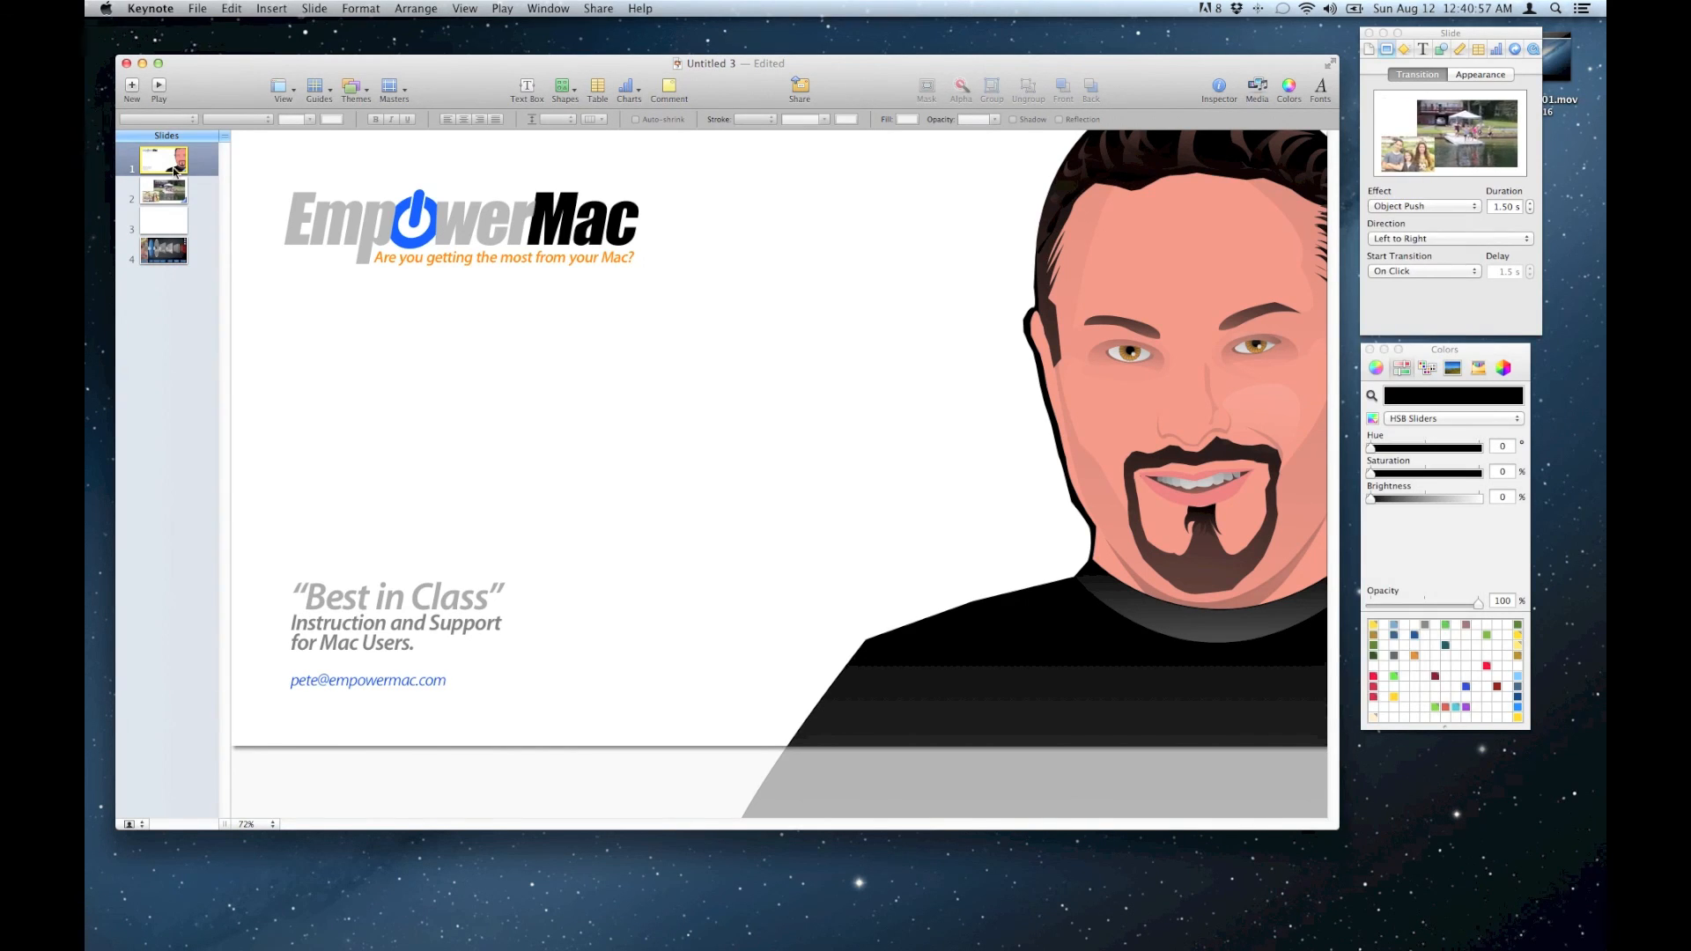
{"action": "left_click", "coordinate": [158, 87]}
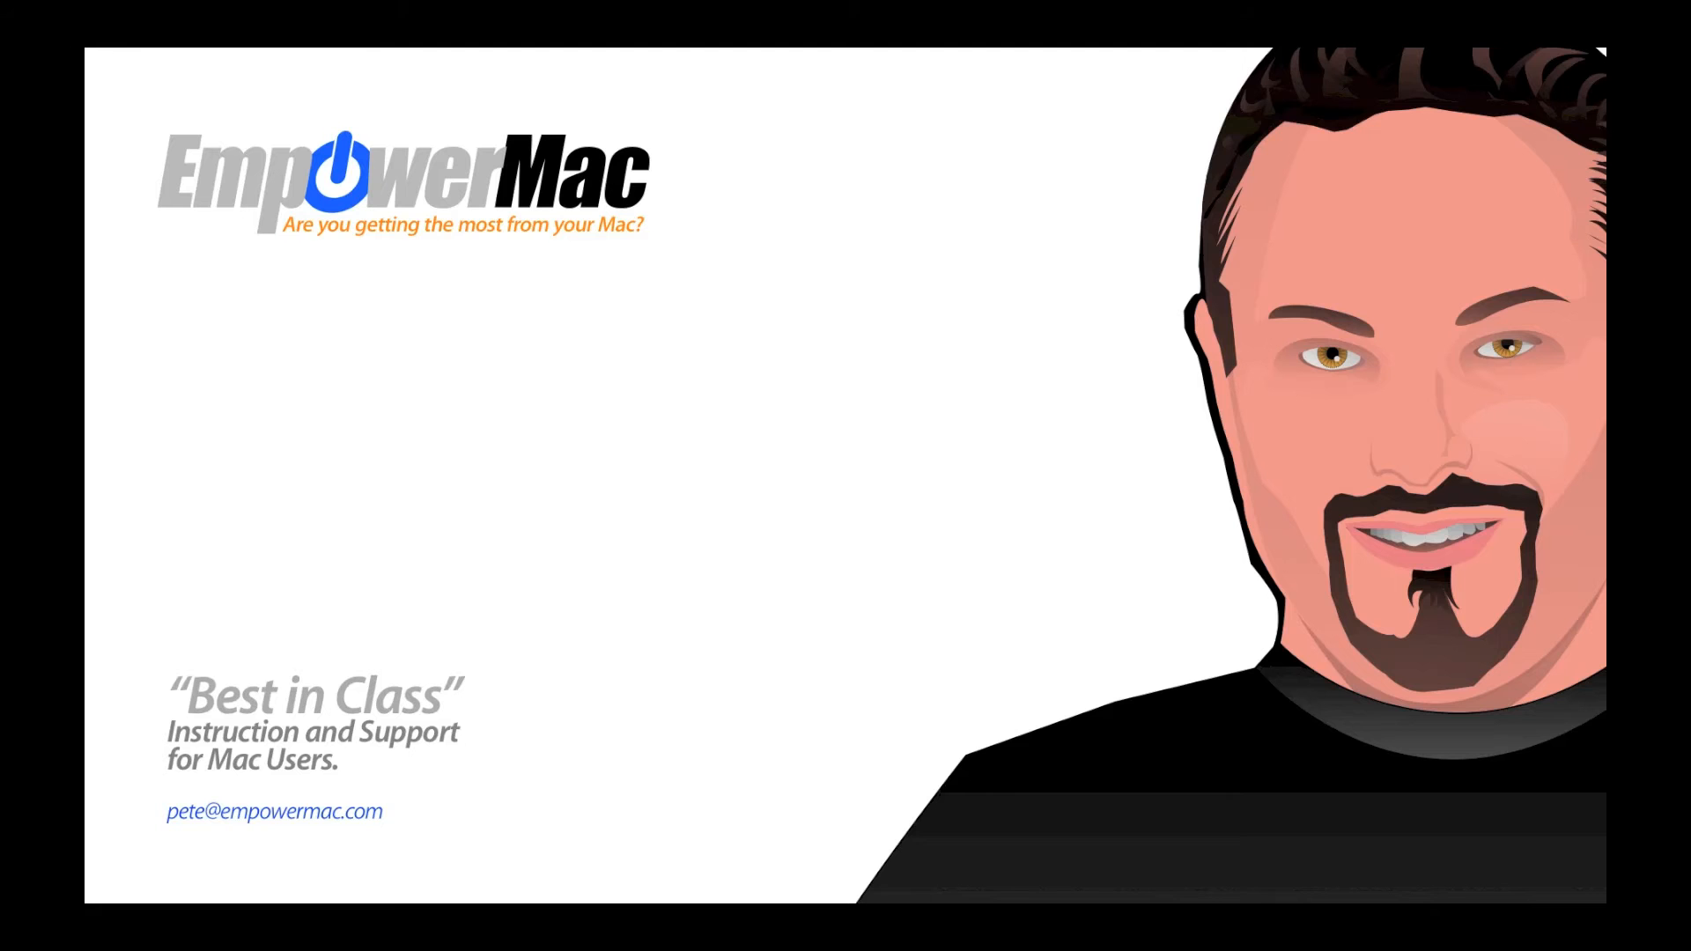
{"action": "key", "text": "space"}
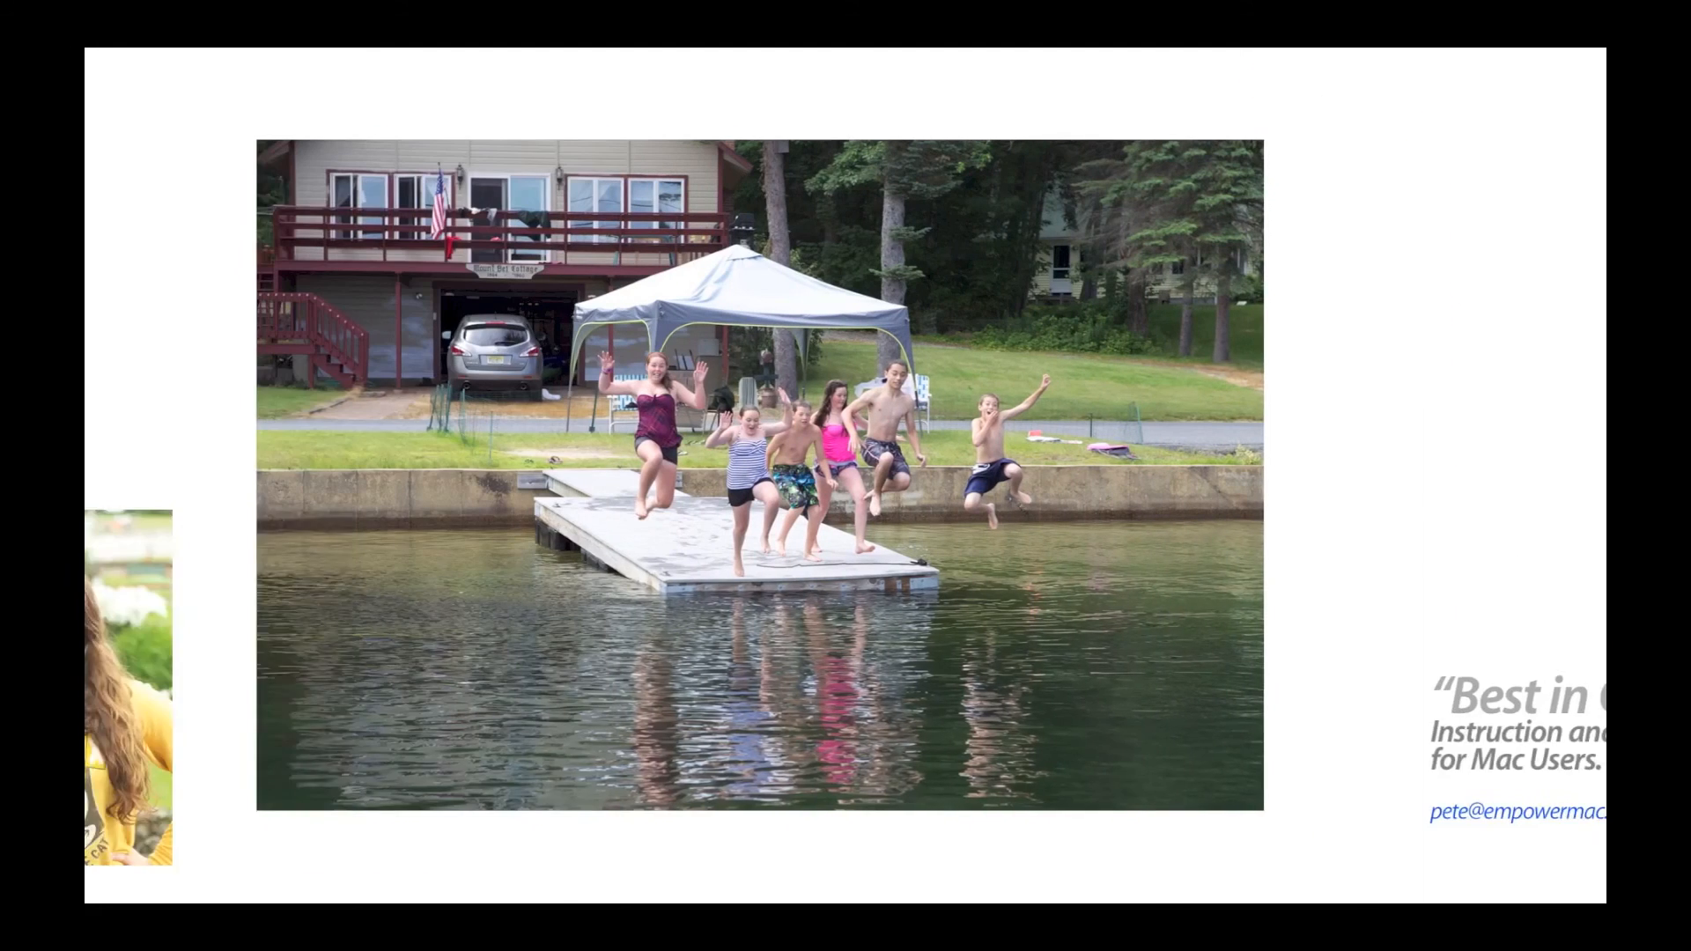